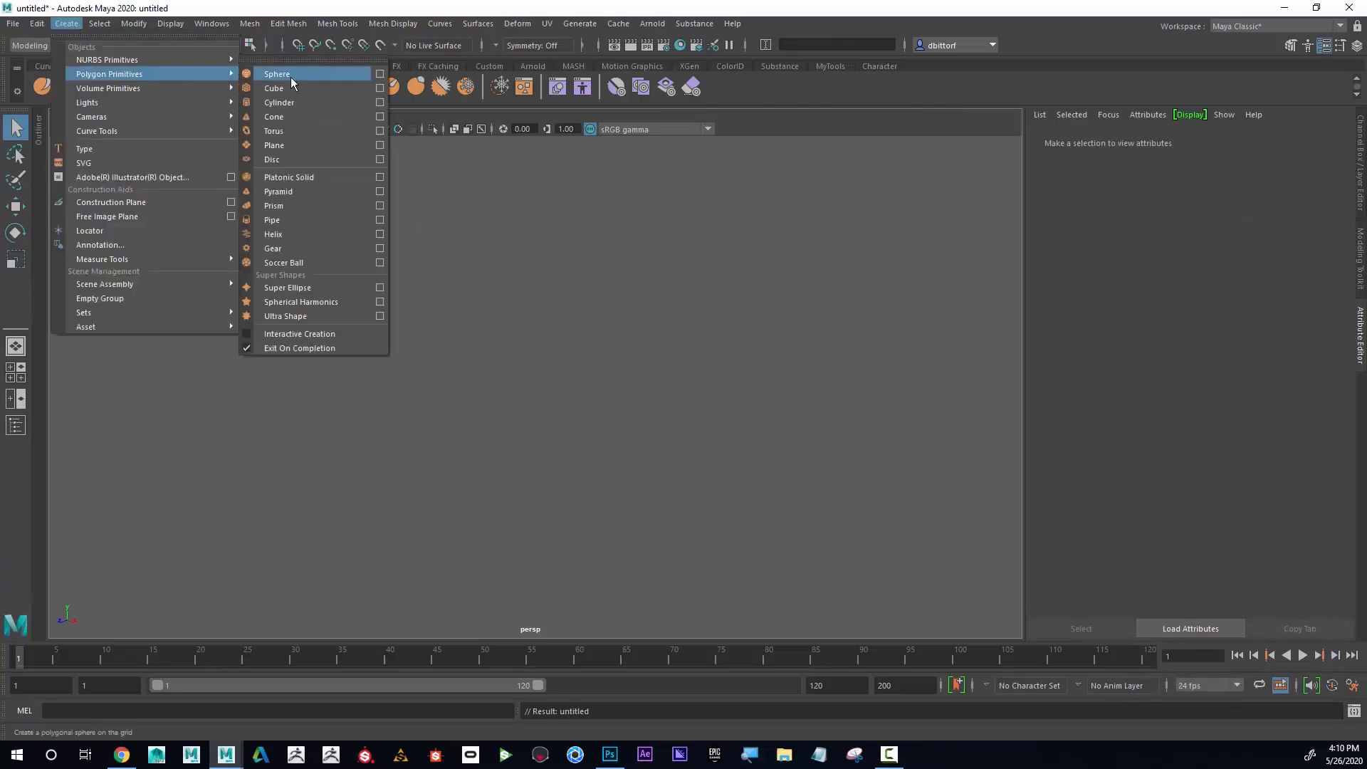
# Create a polygon plane, scale it up, and set its width and height subdivisions to 1
pyautogui.click(297, 144)
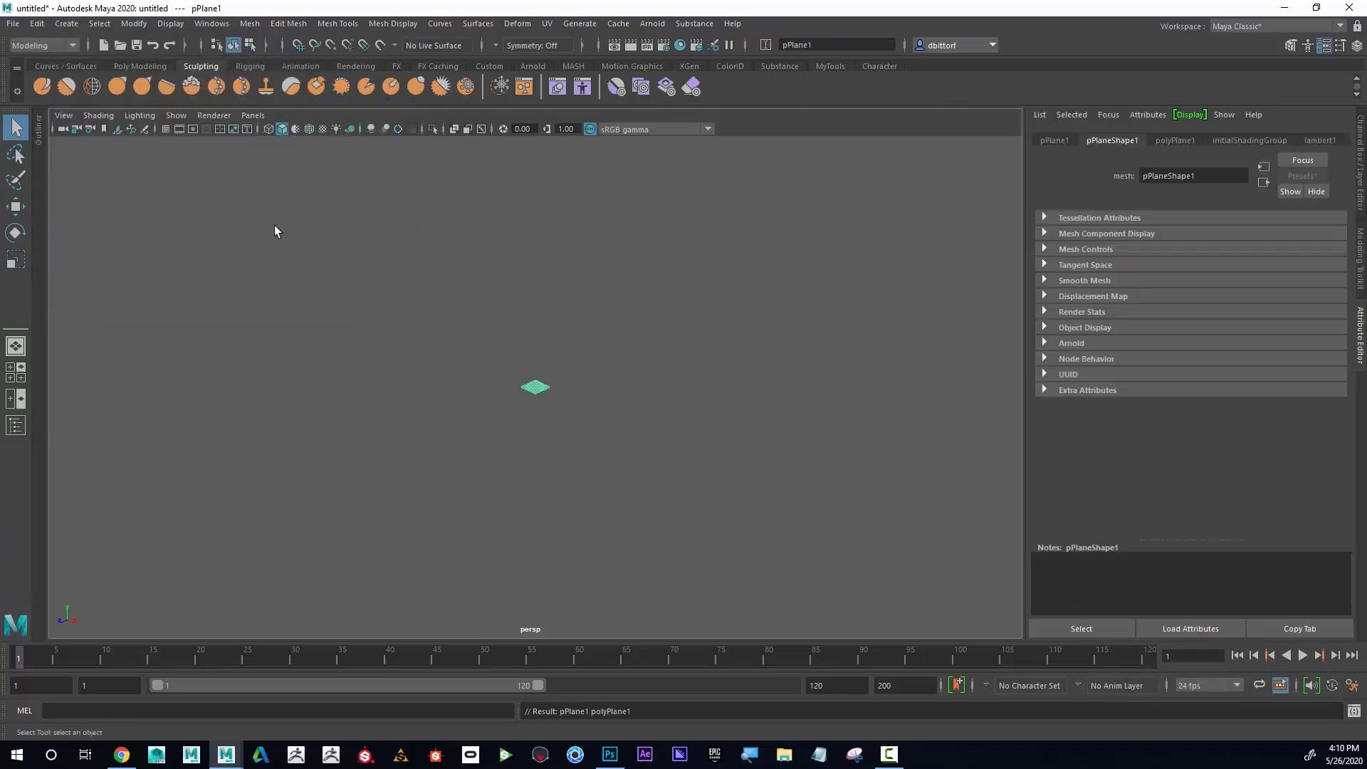
pyautogui.press('r')
pyautogui.moveTo(535, 386); pyautogui.dragTo(775, 427)
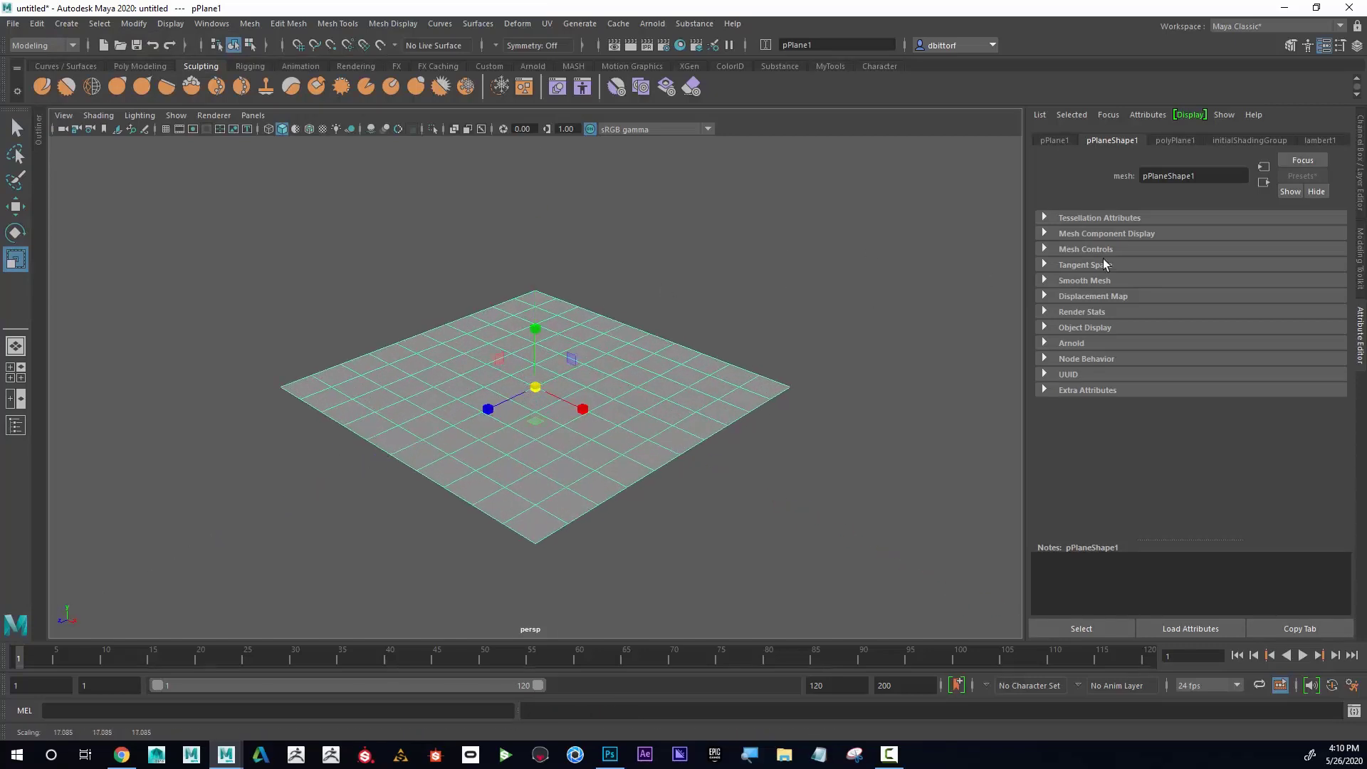
pyautogui.click(1357, 139)
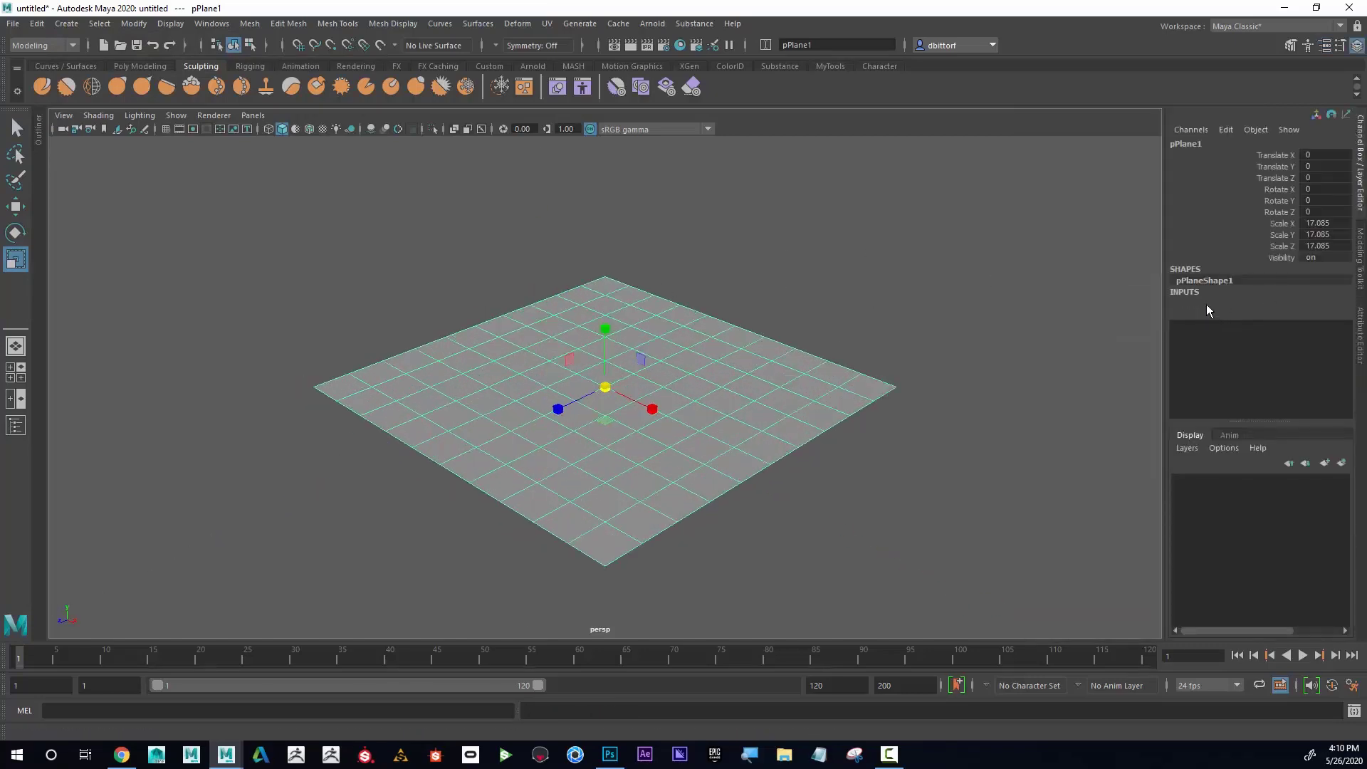
pyautogui.click(1198, 303)
pyautogui.moveTo(1314, 337); pyautogui.dragTo(1314, 349)
pyautogui.write('1')
pyautogui.press('Return')
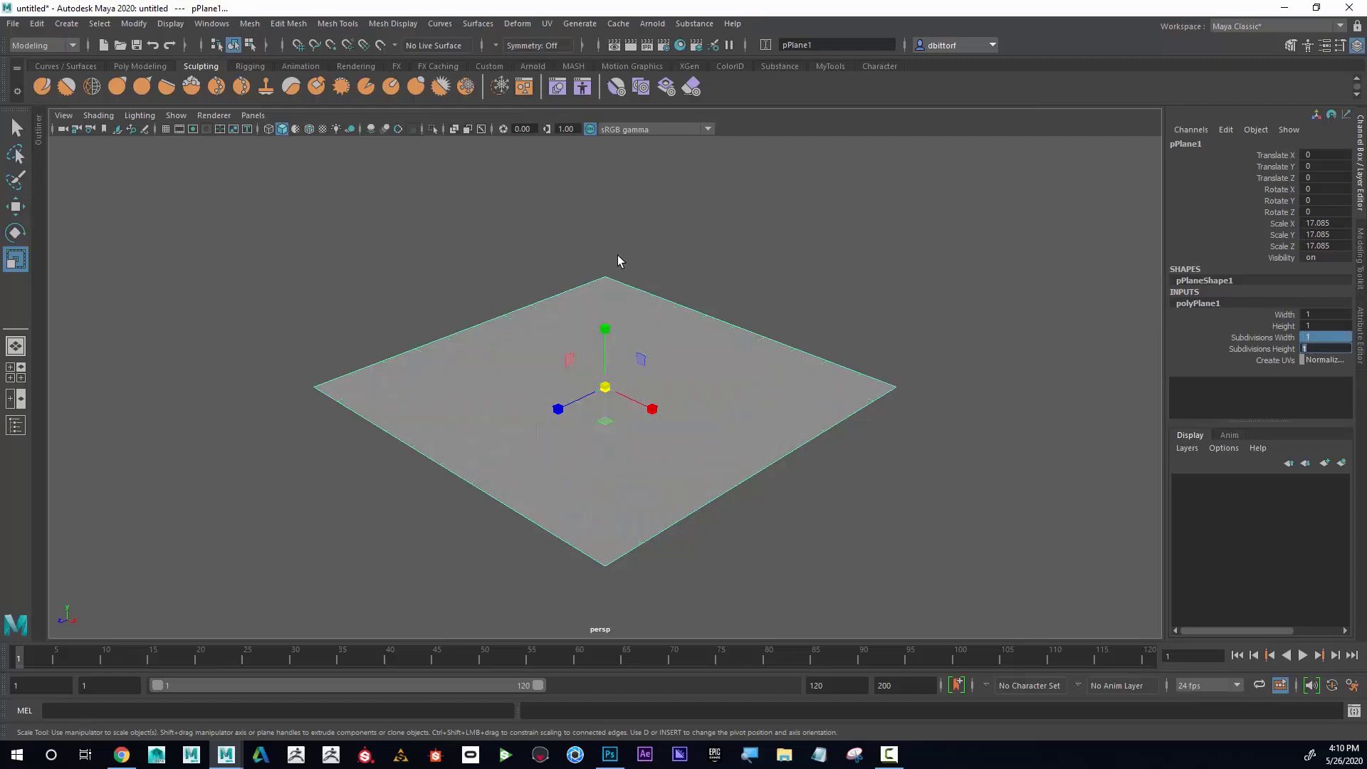
# Rotate the plane to 90° on X so it stands upright, viewing it front-on
pyautogui.click(16, 232)
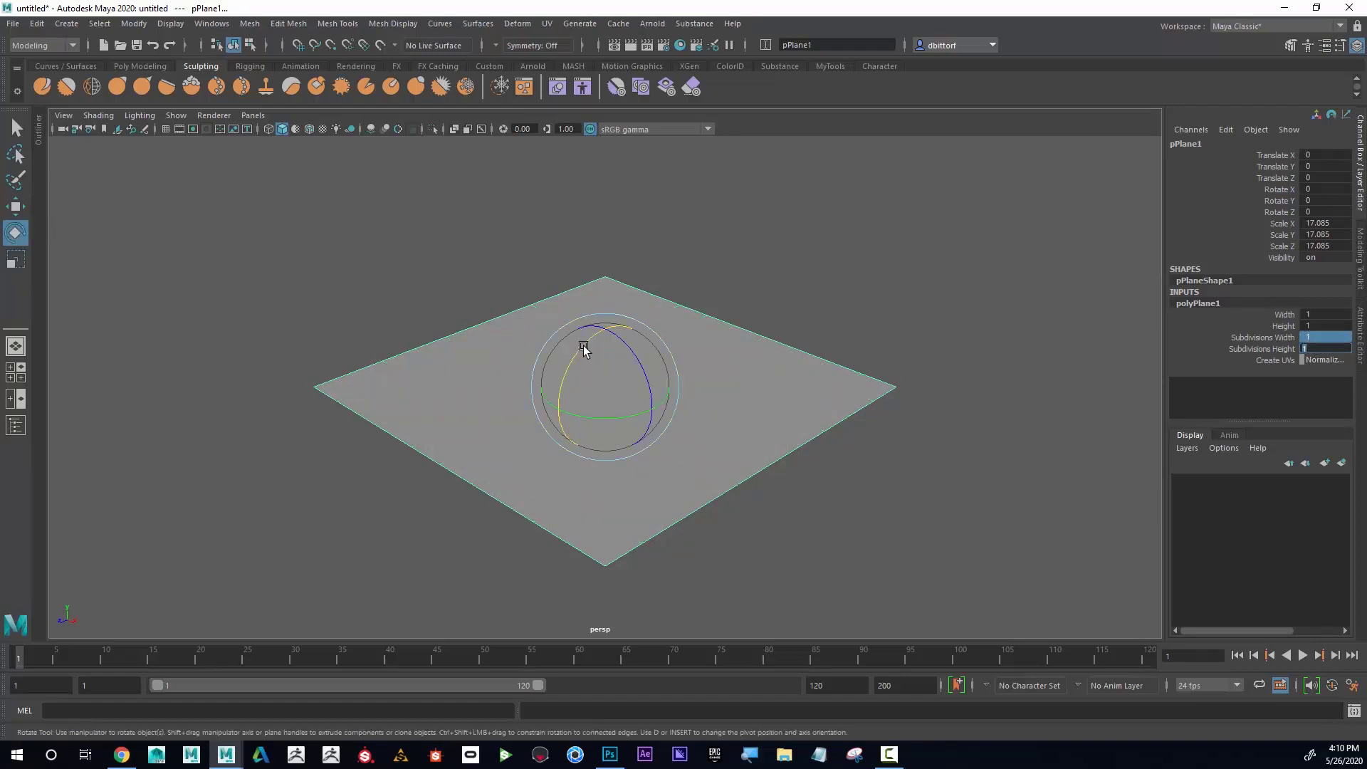
pyautogui.moveTo(582, 349); pyautogui.dragTo(598, 421)
pyautogui.doubleClick(1323, 188)
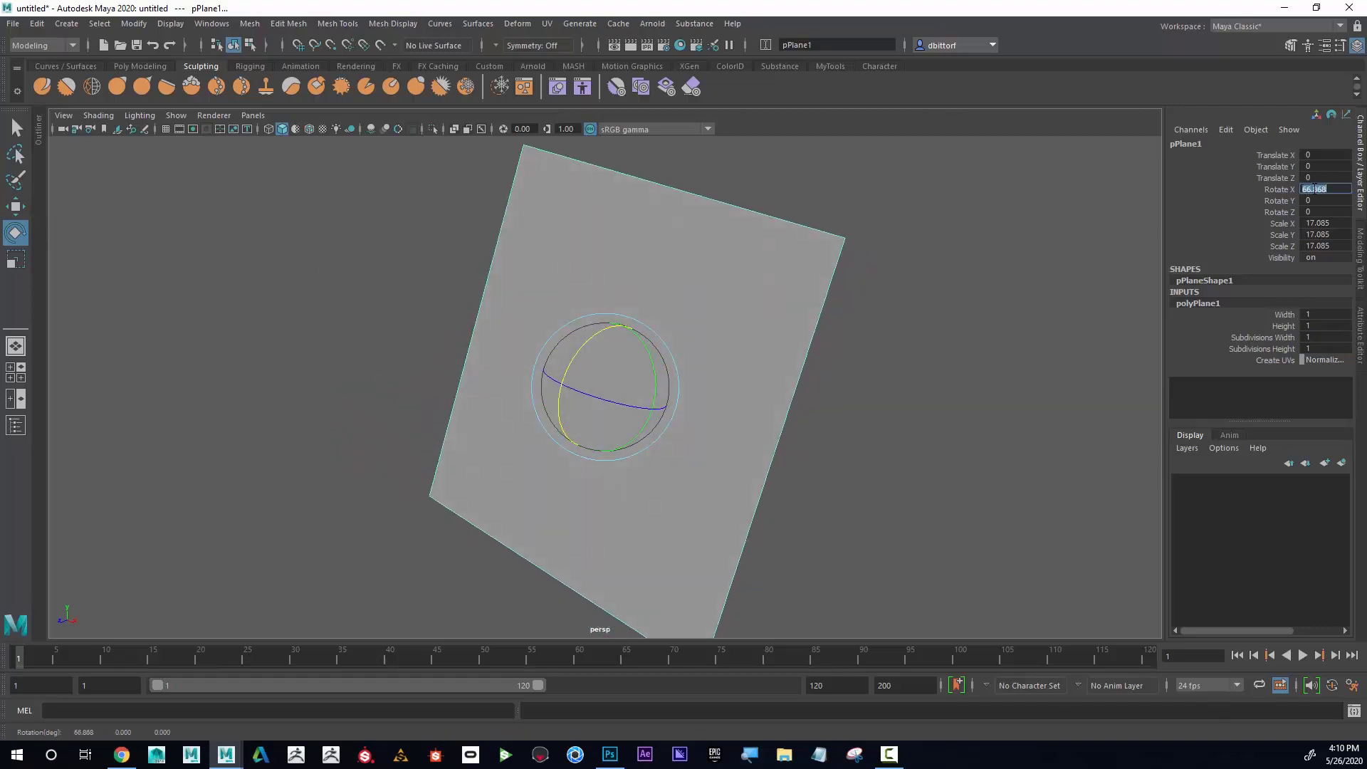
pyautogui.write('90')
pyautogui.press('Return')
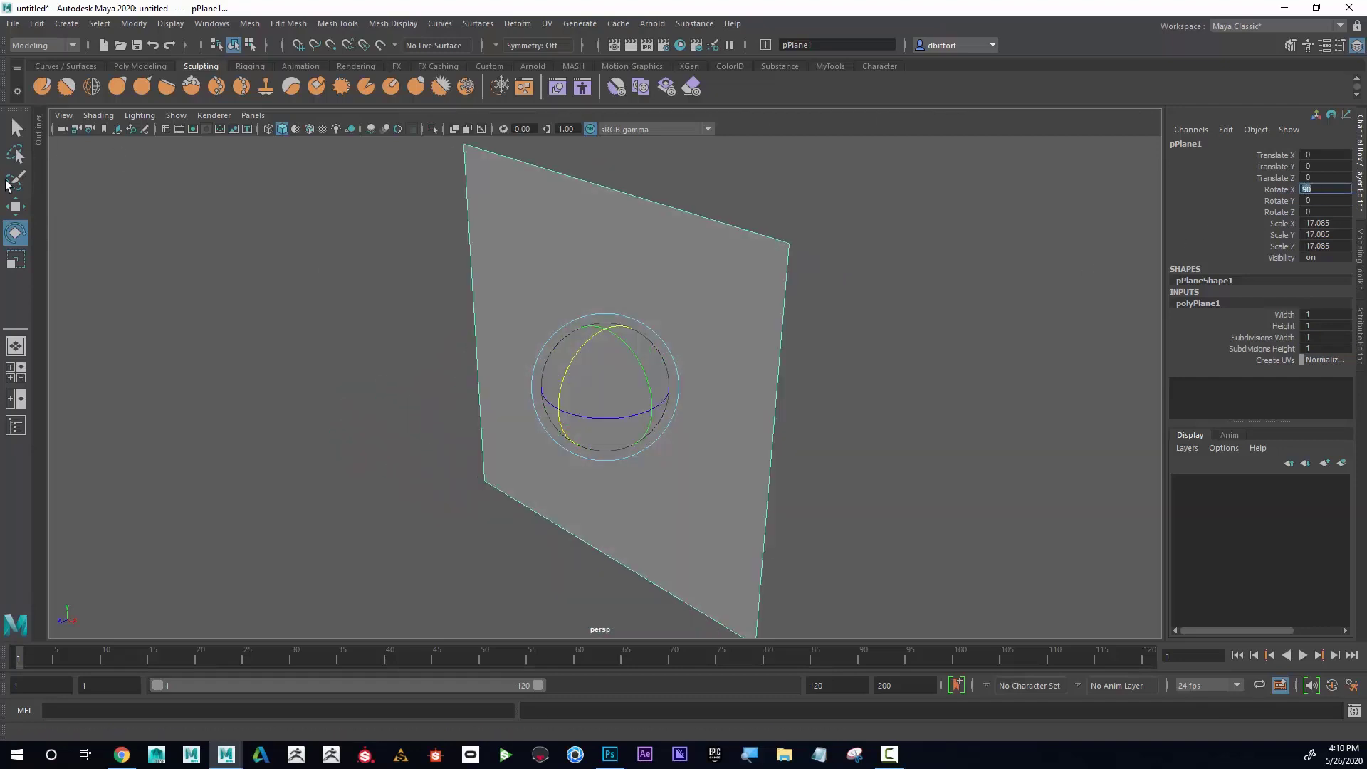
pyautogui.press('w')
pyautogui.keyDown('alt'); pyautogui.moveTo(783, 320); pyautogui.dragTo(641, 296); pyautogui.keyUp('alt')
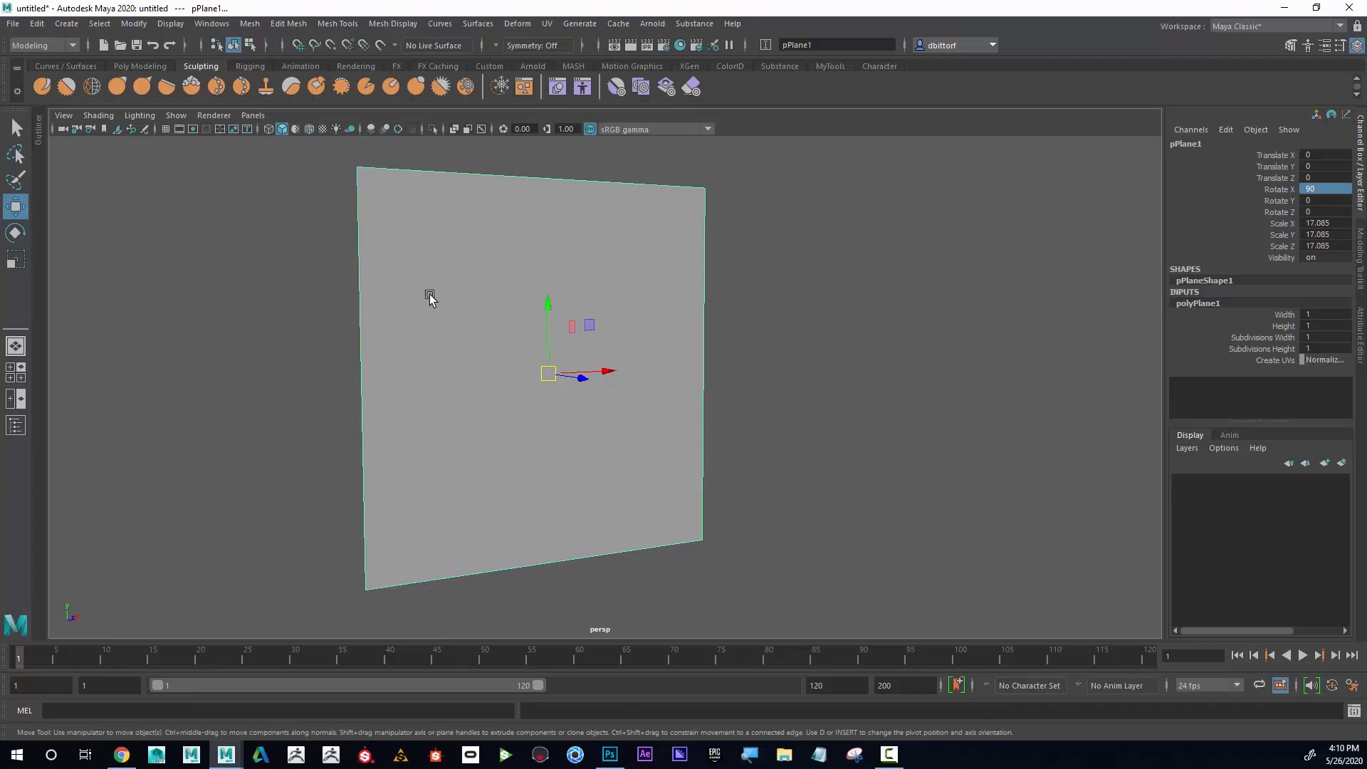
# Assign a new Blinn material to pPlane1 and rename it Brick_Material
pyautogui.rightClick(503, 301)
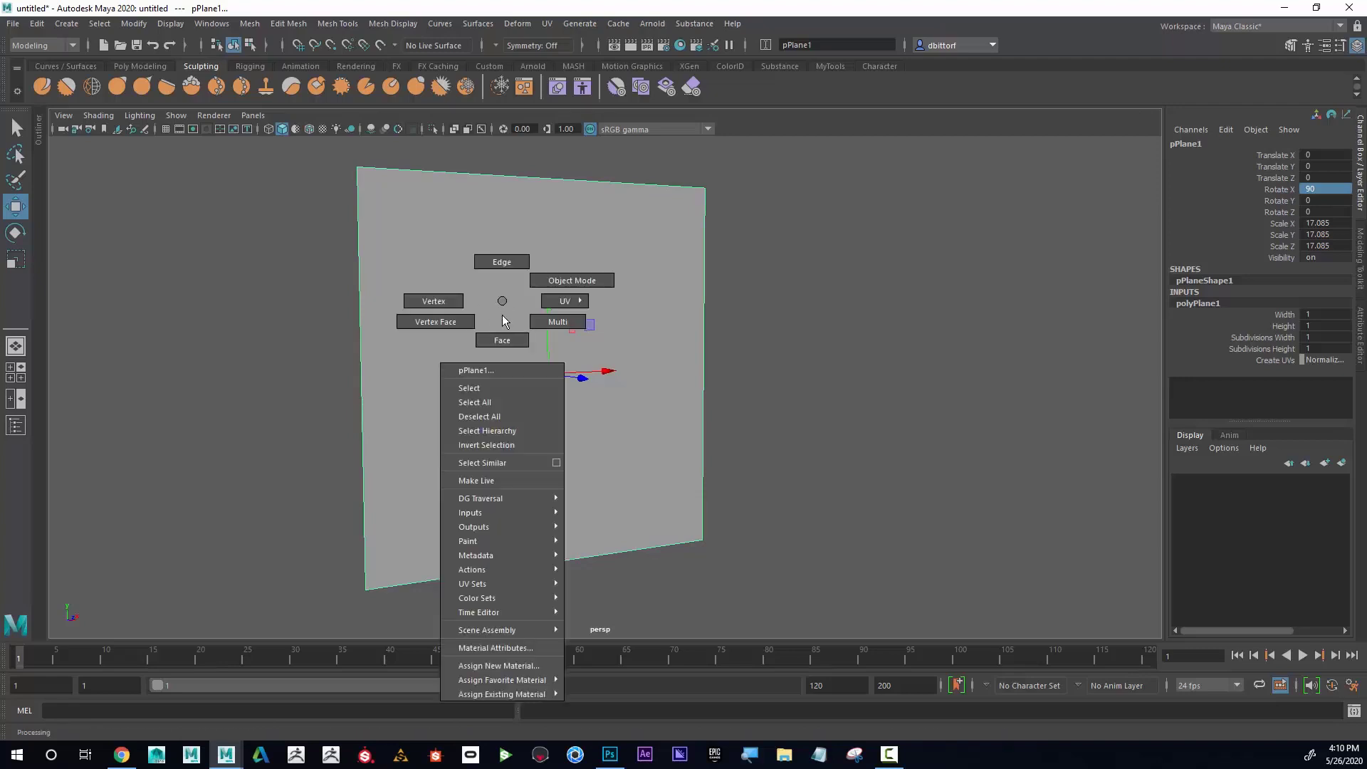
pyautogui.click(537, 663)
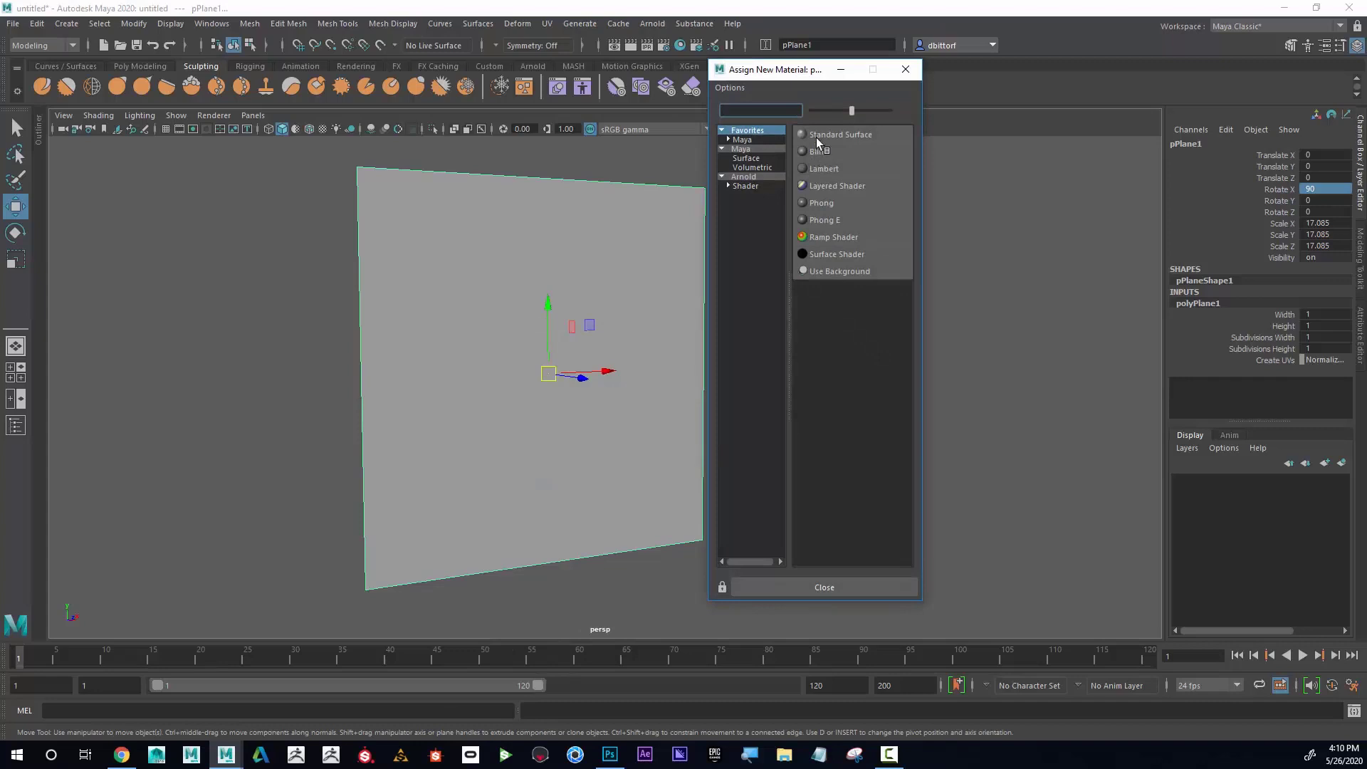
pyautogui.moveTo(807, 74); pyautogui.dragTo(836, 83)
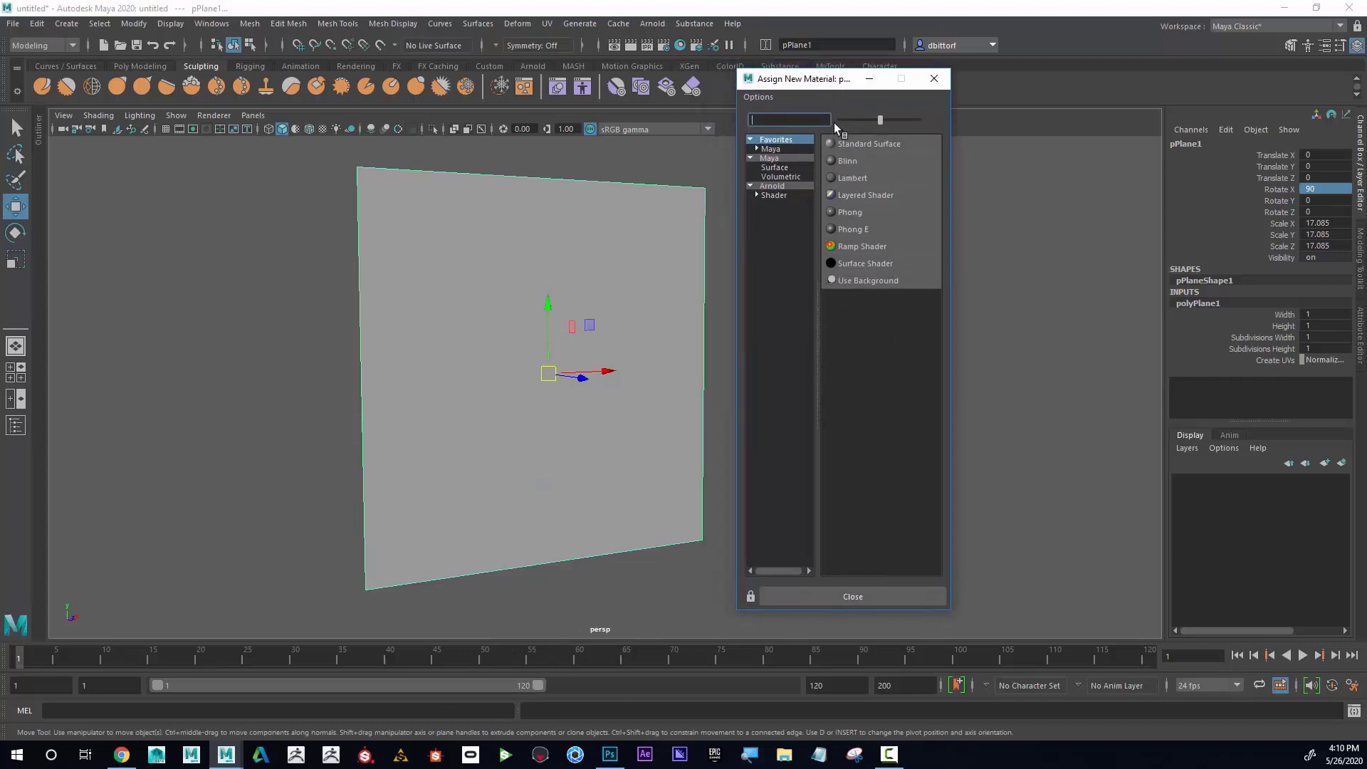
pyautogui.click(852, 160)
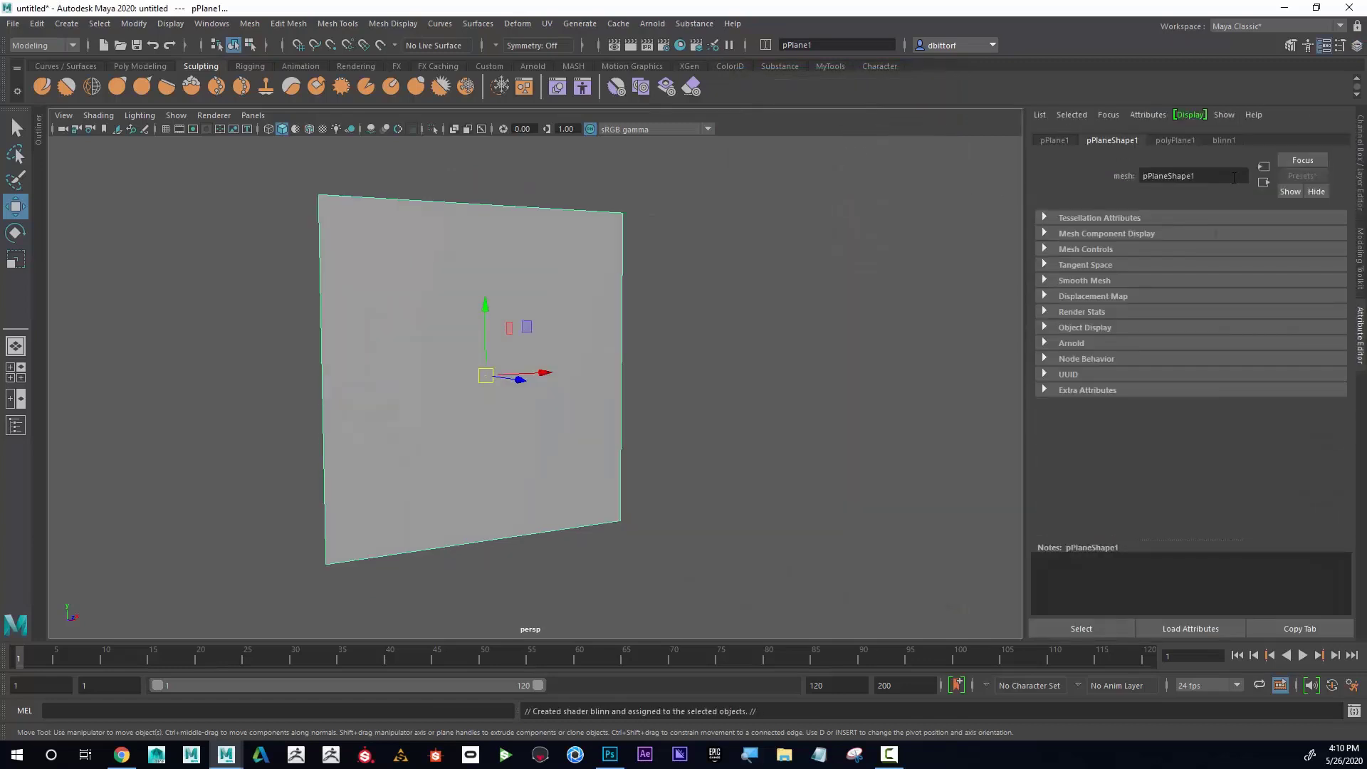
pyautogui.click(1224, 140)
pyautogui.click(1186, 176)
pyautogui.write('Brick_Material')
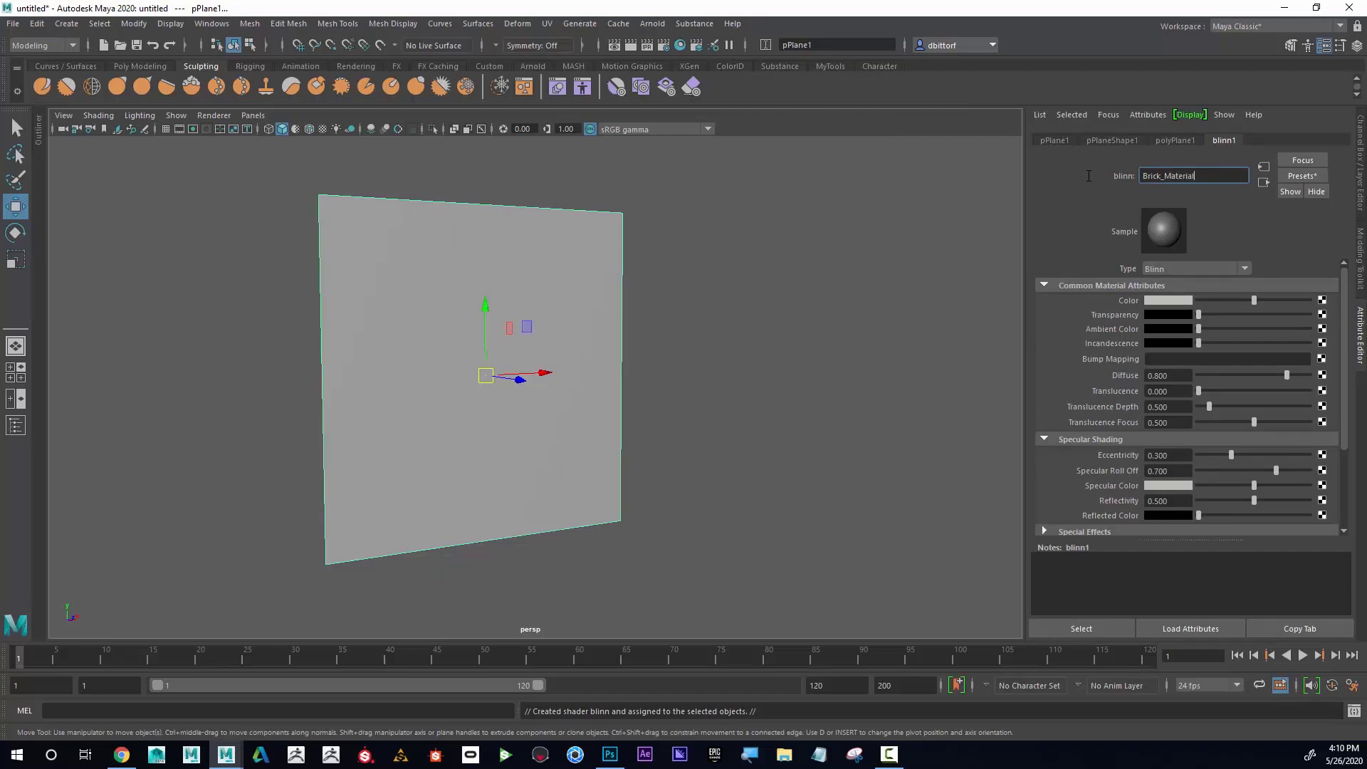
pyautogui.press('Return')
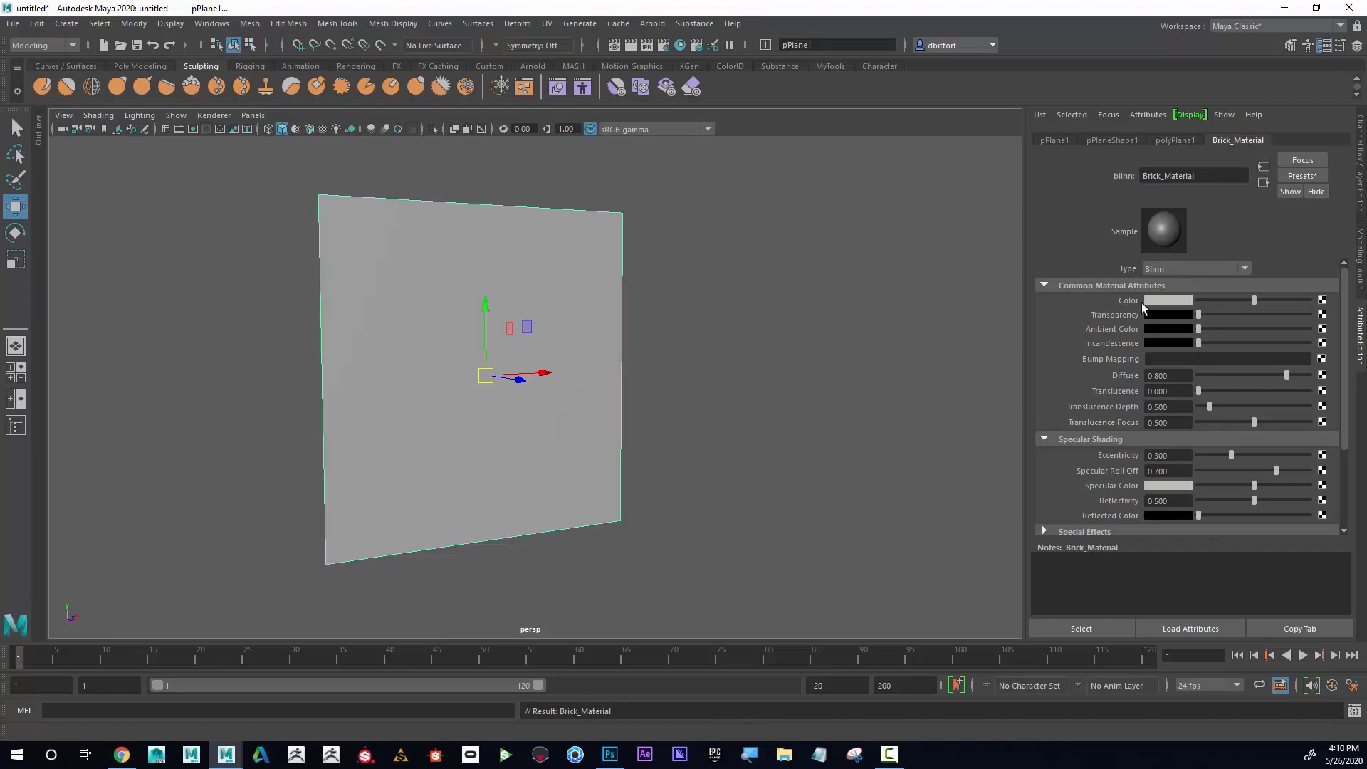
# Connect a File texture to Brick_Material's Color, loading Intro_to_Maya\sourceimages\Bricks_Color.jpg
pyautogui.click(1321, 300)
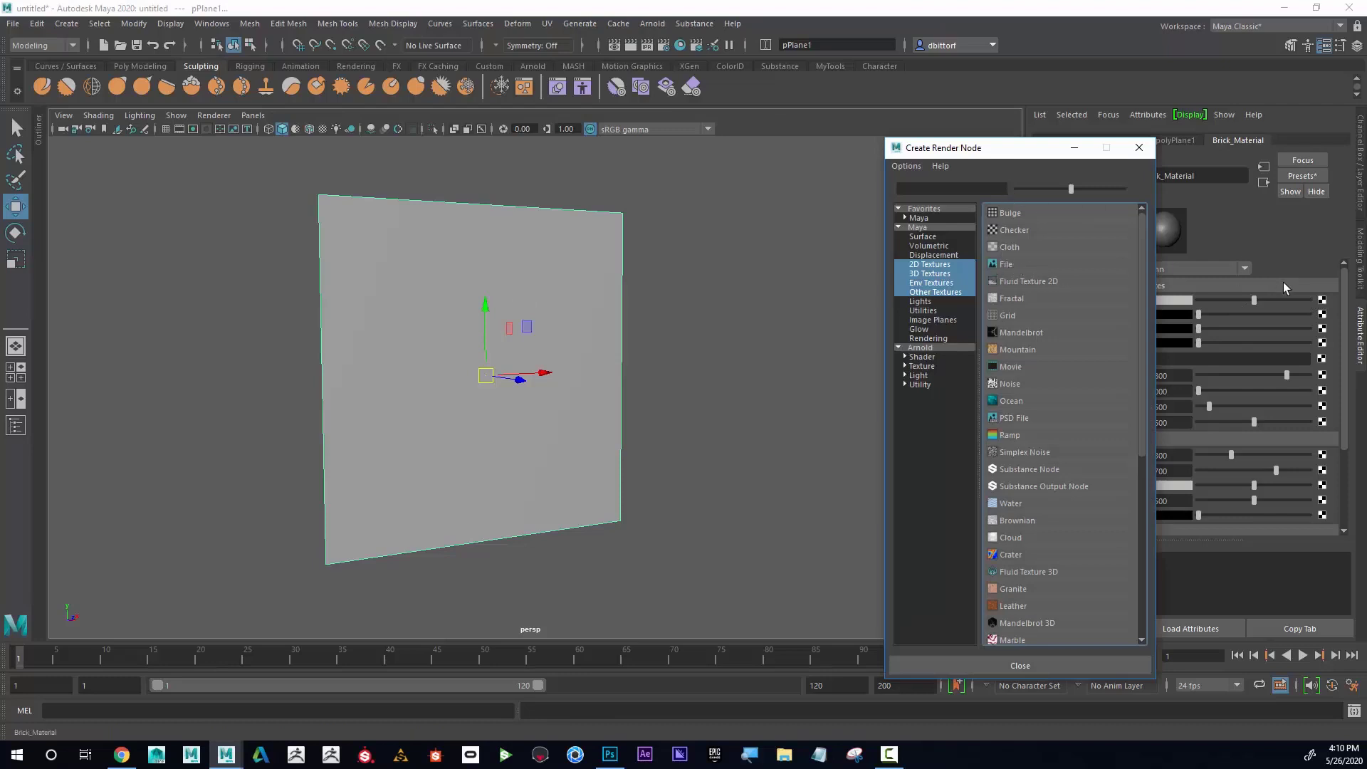
pyautogui.click(1006, 264)
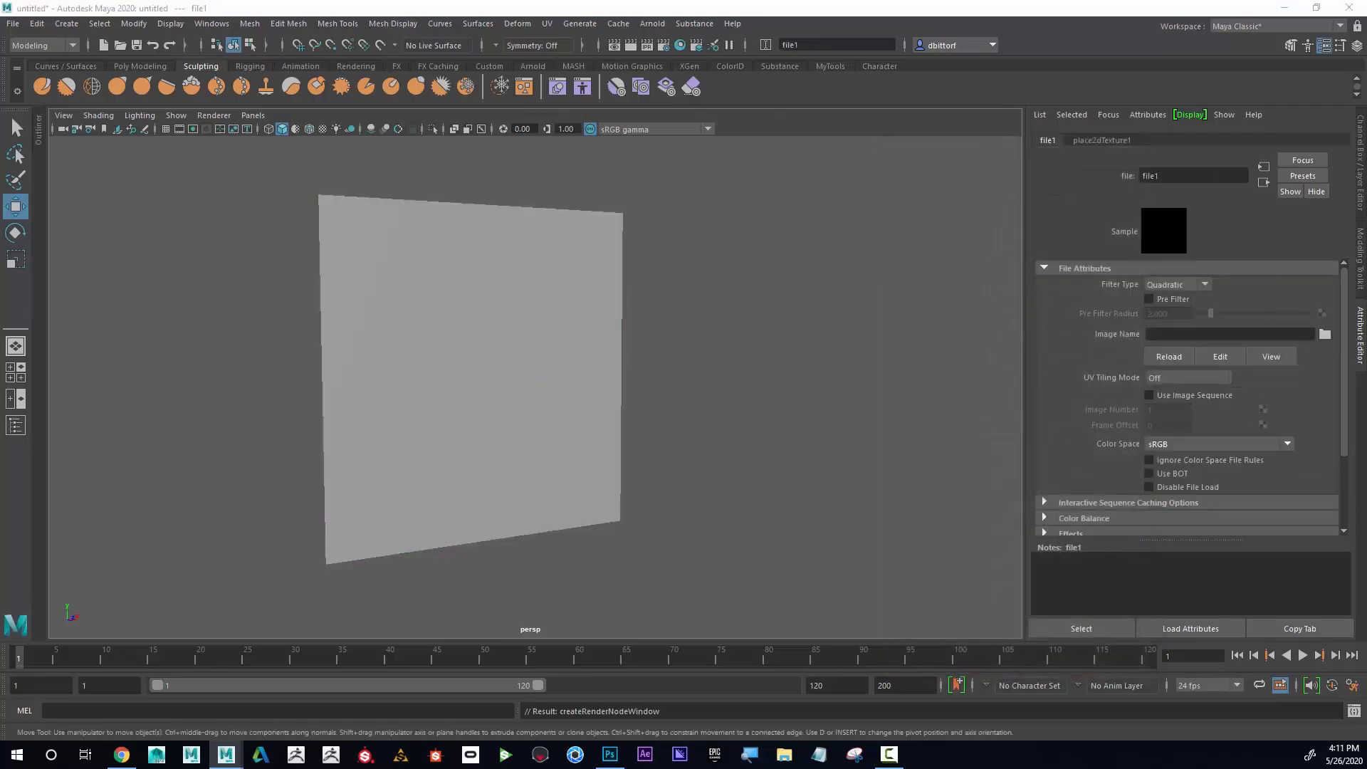
pyautogui.click(1324, 334)
pyautogui.moveTo(933, 157); pyautogui.dragTo(608, 122)
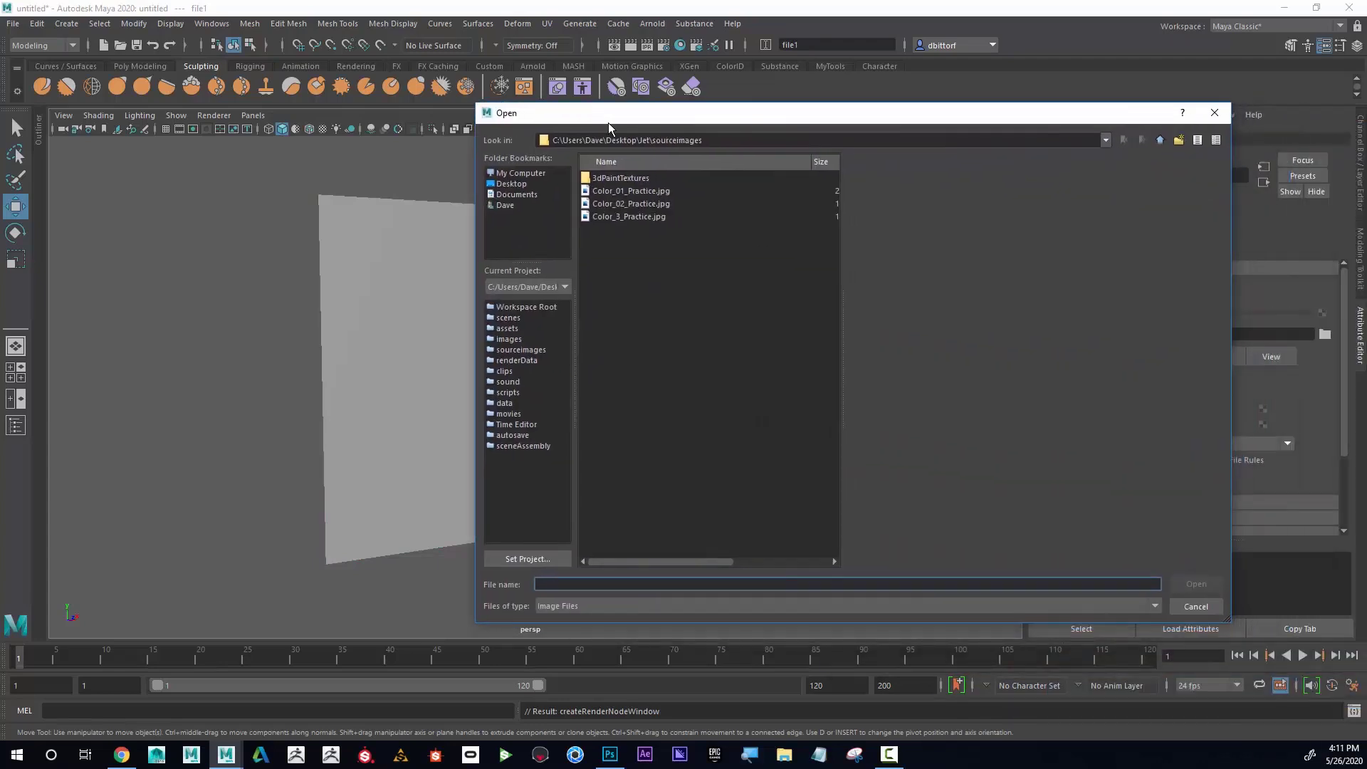
pyautogui.click(1160, 139)
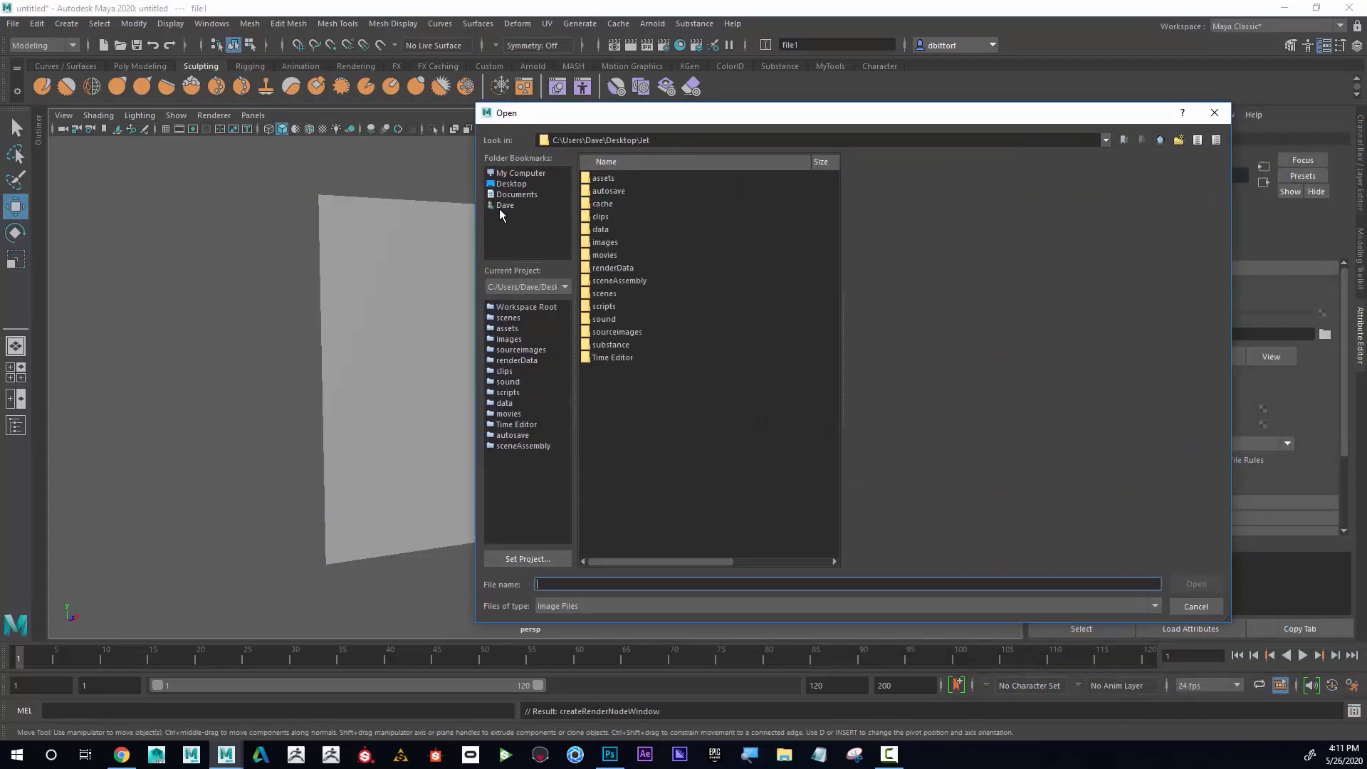
pyautogui.click(511, 185)
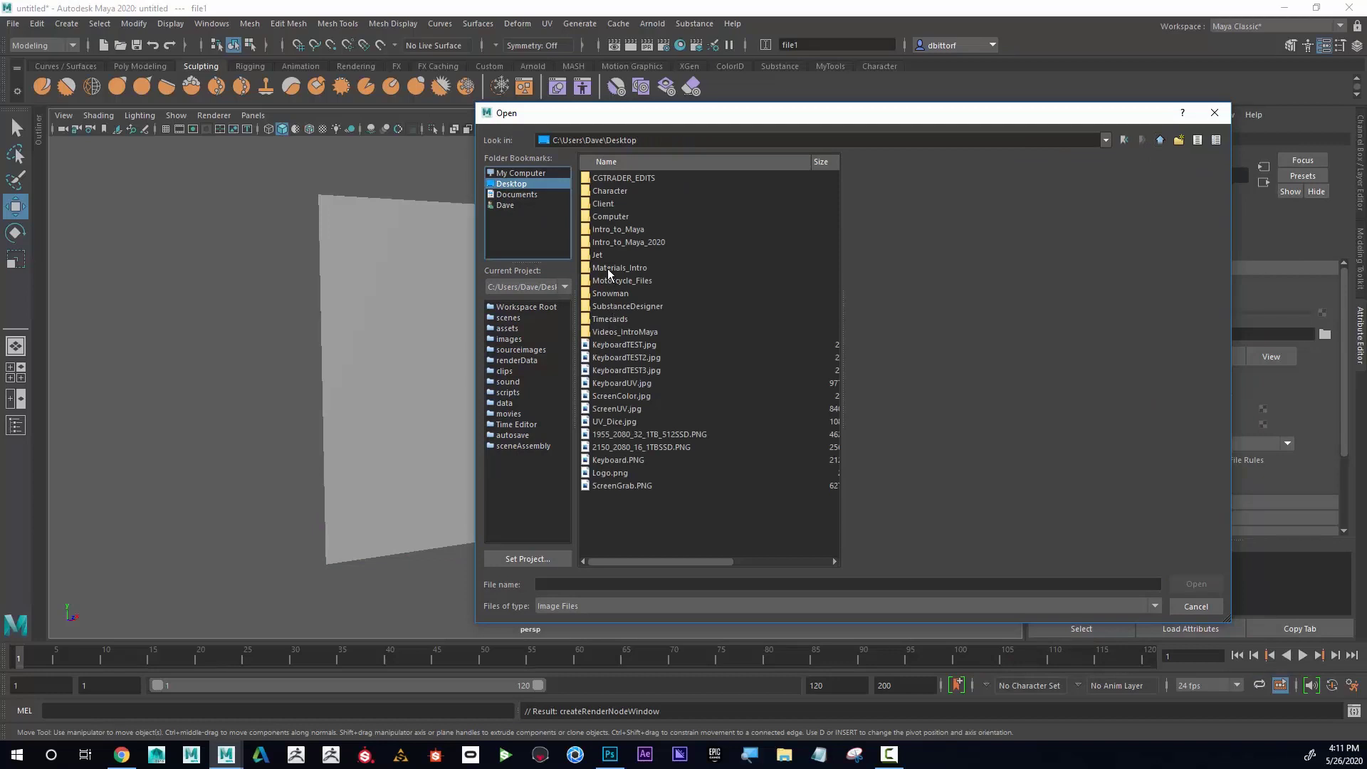
pyautogui.doubleClick(618, 229)
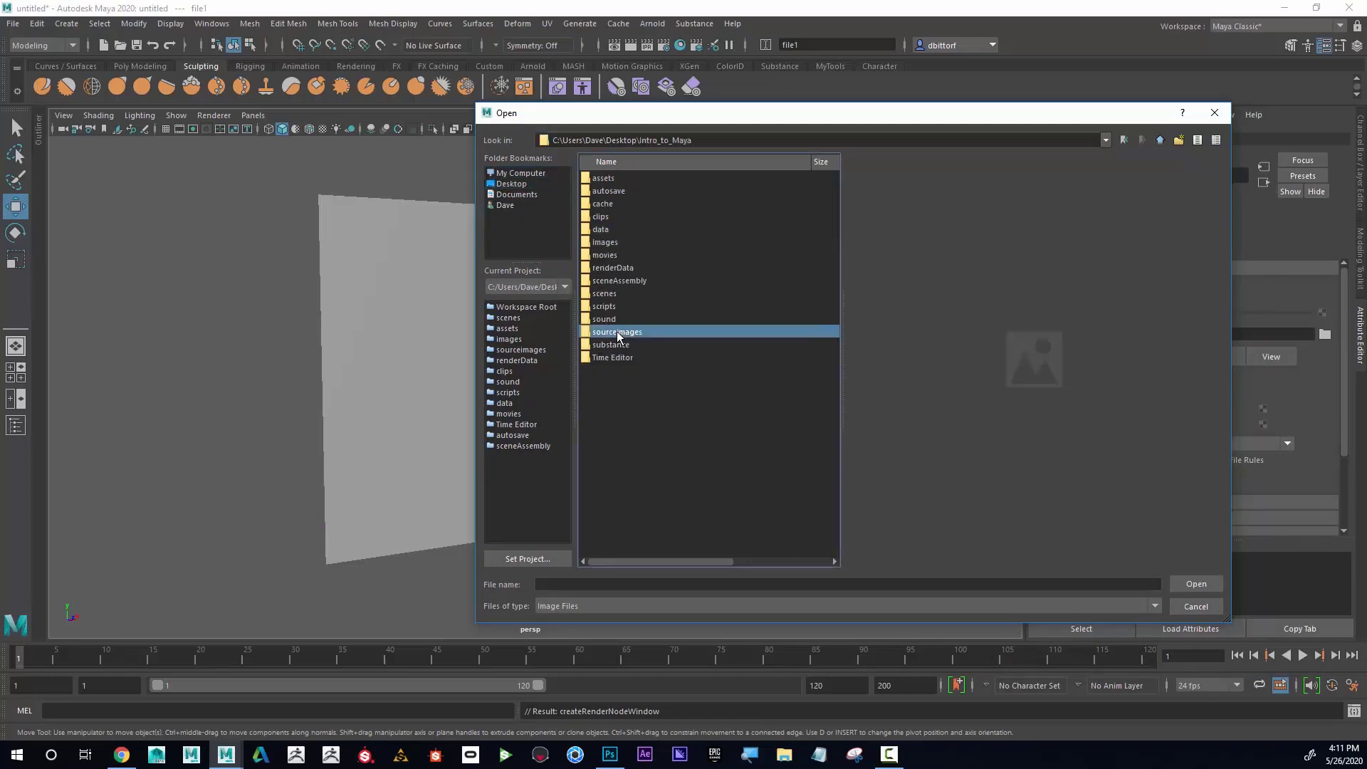
pyautogui.doubleClick(610, 332)
pyautogui.click(647, 204)
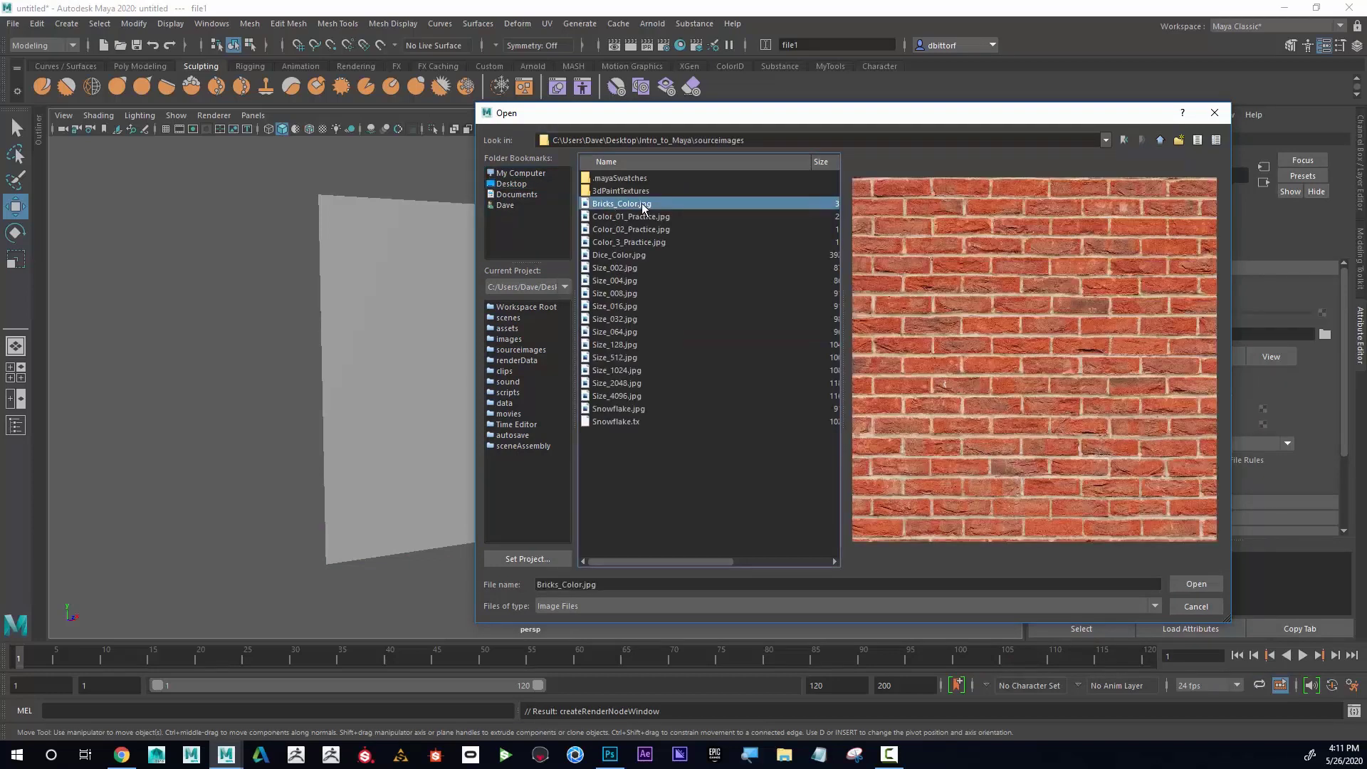
pyautogui.click(1196, 585)
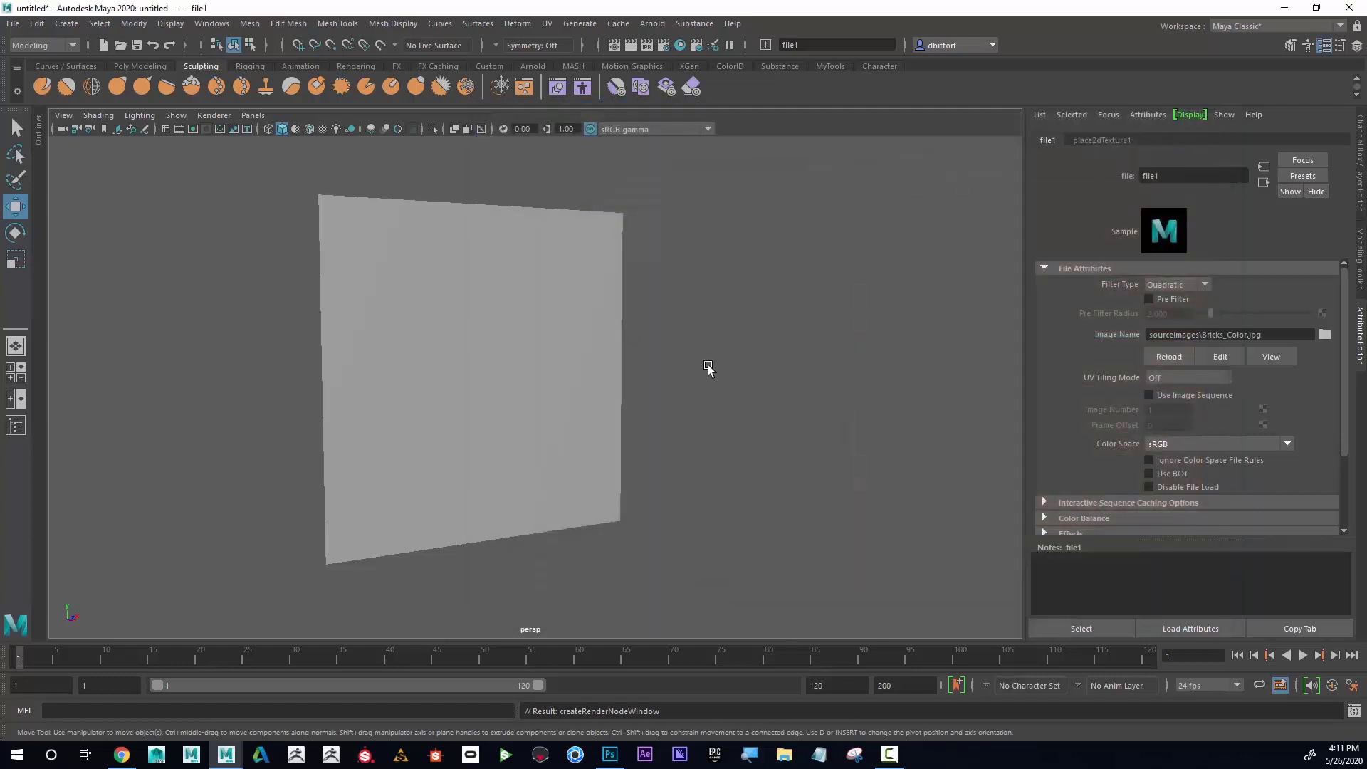
# Turn on textured display (6) and orbit around the brick-textured plane
pyautogui.press('6')
pyautogui.keyDown('alt'); pyautogui.moveTo(644, 378); pyautogui.dragTo(494, 424); pyautogui.keyUp('alt')
pyautogui.keyDown('alt'); pyautogui.moveTo(494, 424); pyautogui.dragTo(716, 438, button='right'); pyautogui.keyUp('alt')
pyautogui.keyDown('alt'); pyautogui.moveTo(717, 439); pyautogui.dragTo(717, 393); pyautogui.keyUp('alt')
pyautogui.keyDown('alt'); pyautogui.moveTo(717, 394); pyautogui.dragTo(633, 397, button='right'); pyautogui.keyUp('alt')
pyautogui.keyDown('alt'); pyautogui.moveTo(633, 396); pyautogui.dragTo(607, 427); pyautogui.keyUp('alt')
pyautogui.keyDown('alt'); pyautogui.moveTo(699, 398); pyautogui.dragTo(601, 411); pyautogui.keyUp('alt')
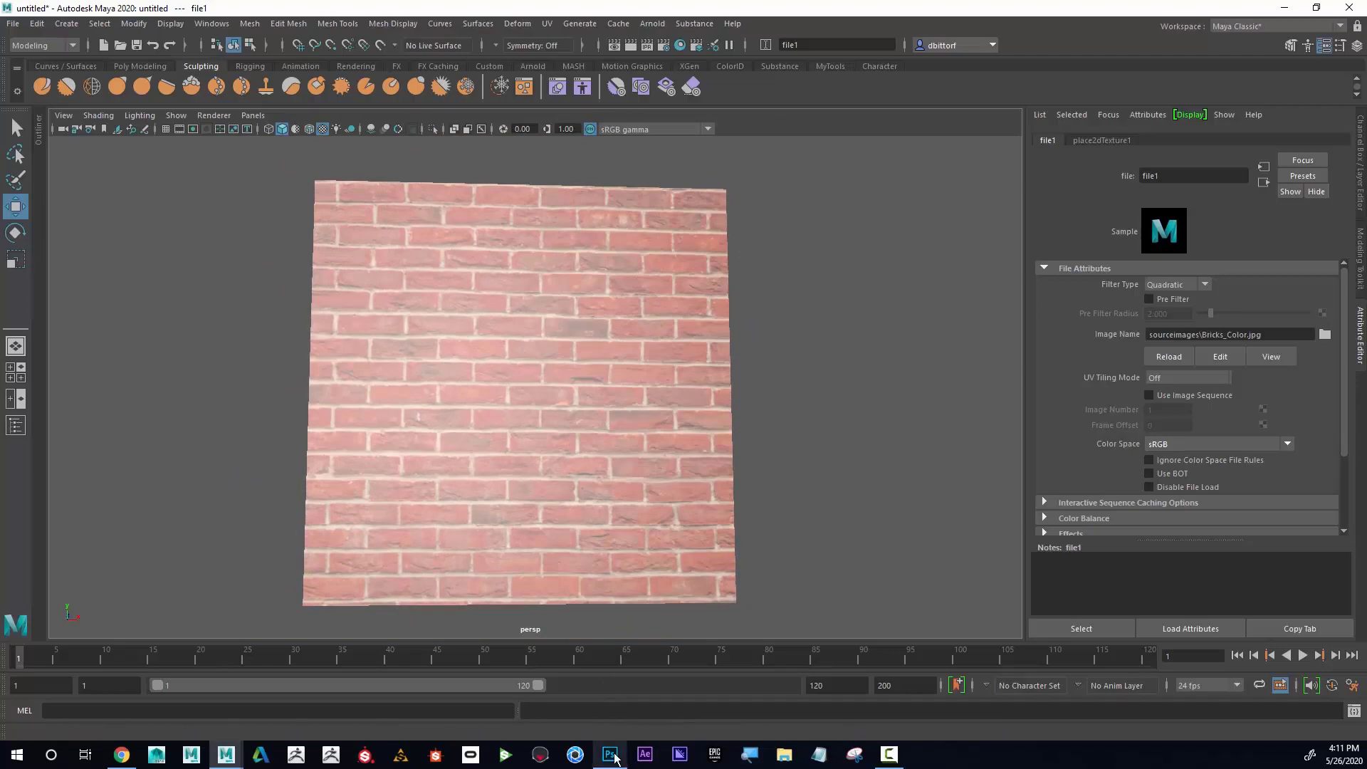
# Switch to Photoshop's brown-brick-wall-207142.jpg, checking the Graffiti layer and leaving it hidden
pyautogui.moveTo(610, 754)
pyautogui.click(631, 652)
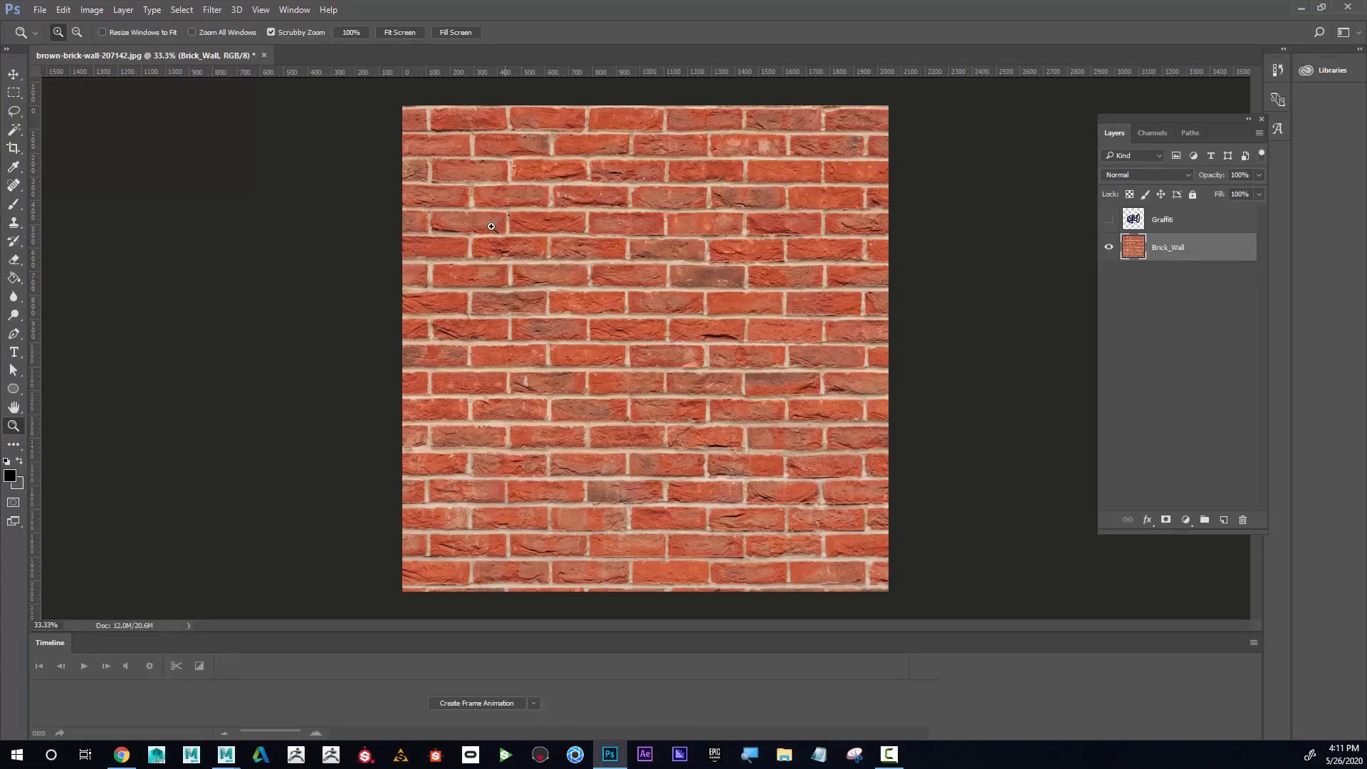
pyautogui.click(1109, 221)
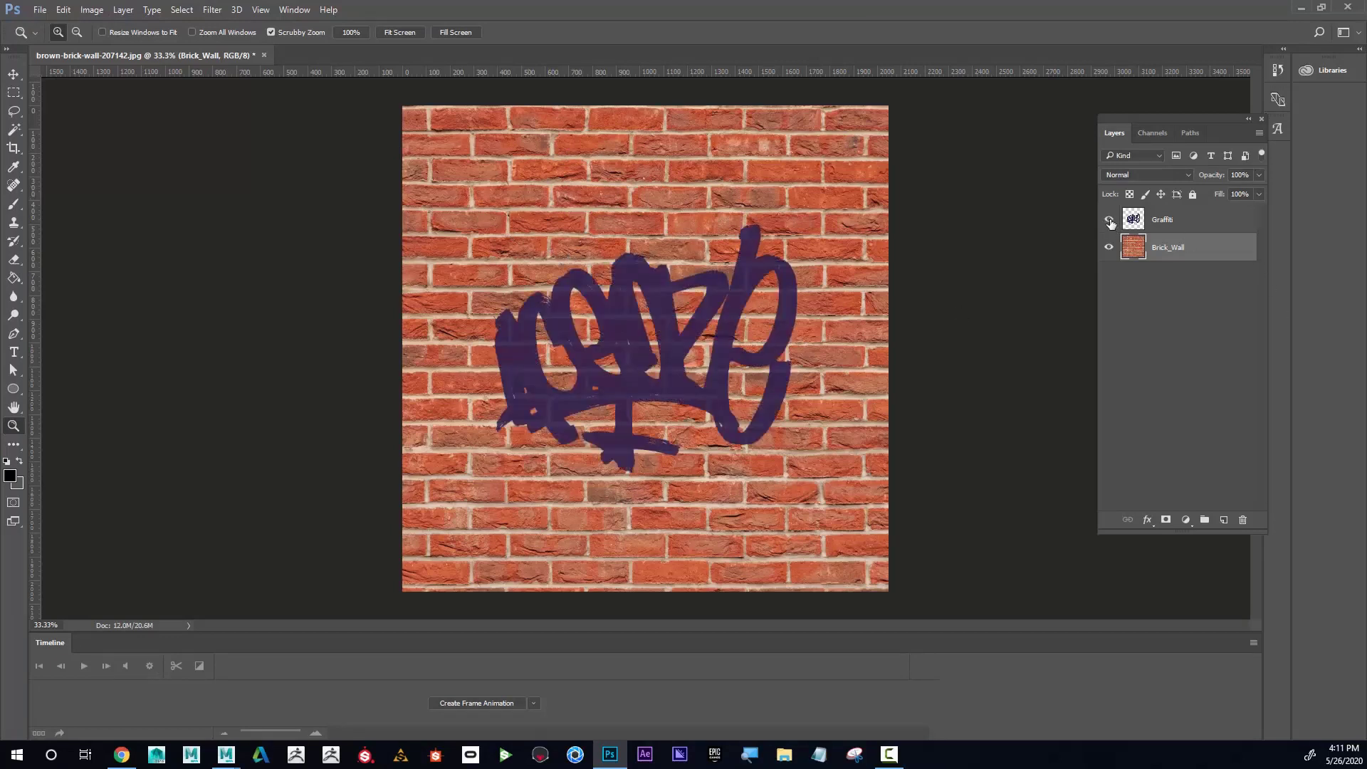
pyautogui.click(1110, 221)
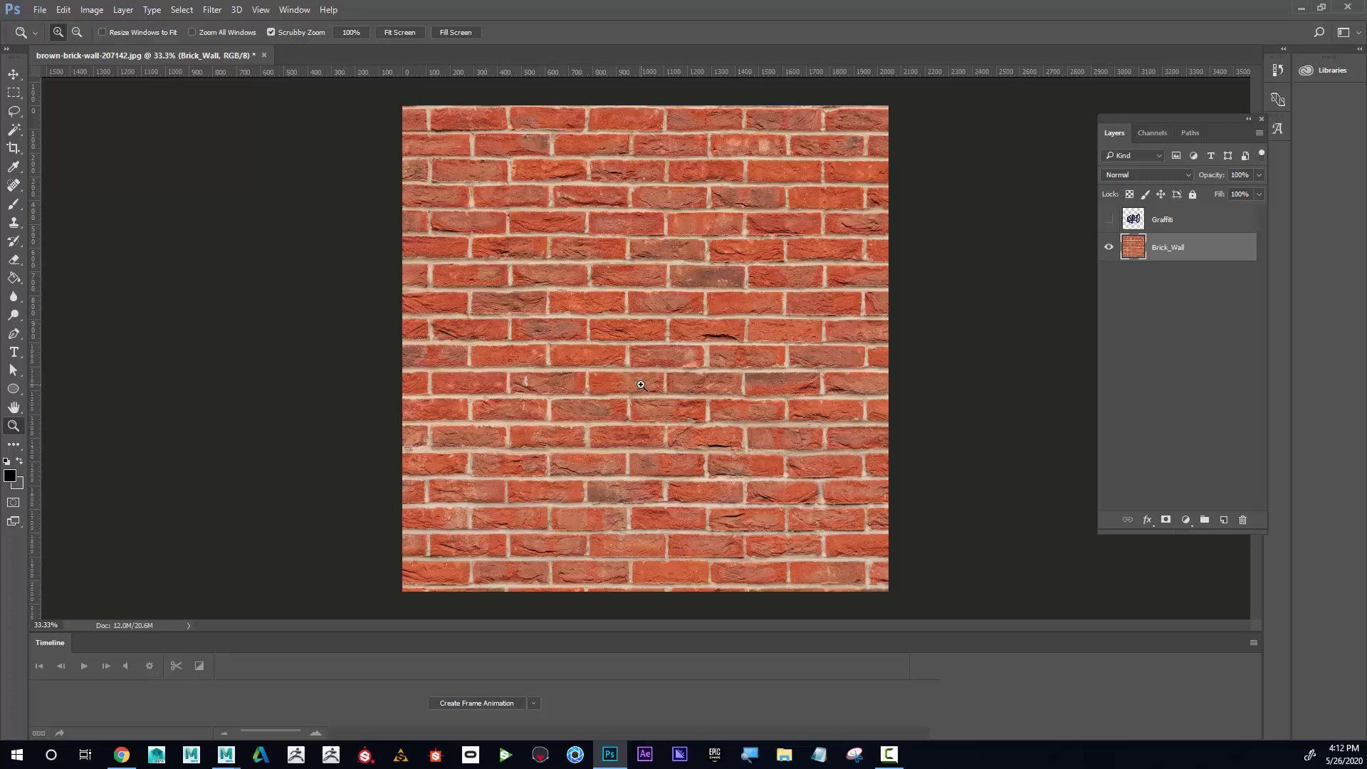
# Set up a JPEG copy named Brick_Color in Desktop > Intro_to_Maya > sourceimages
pyautogui.click(40, 10)
pyautogui.click(103, 168)
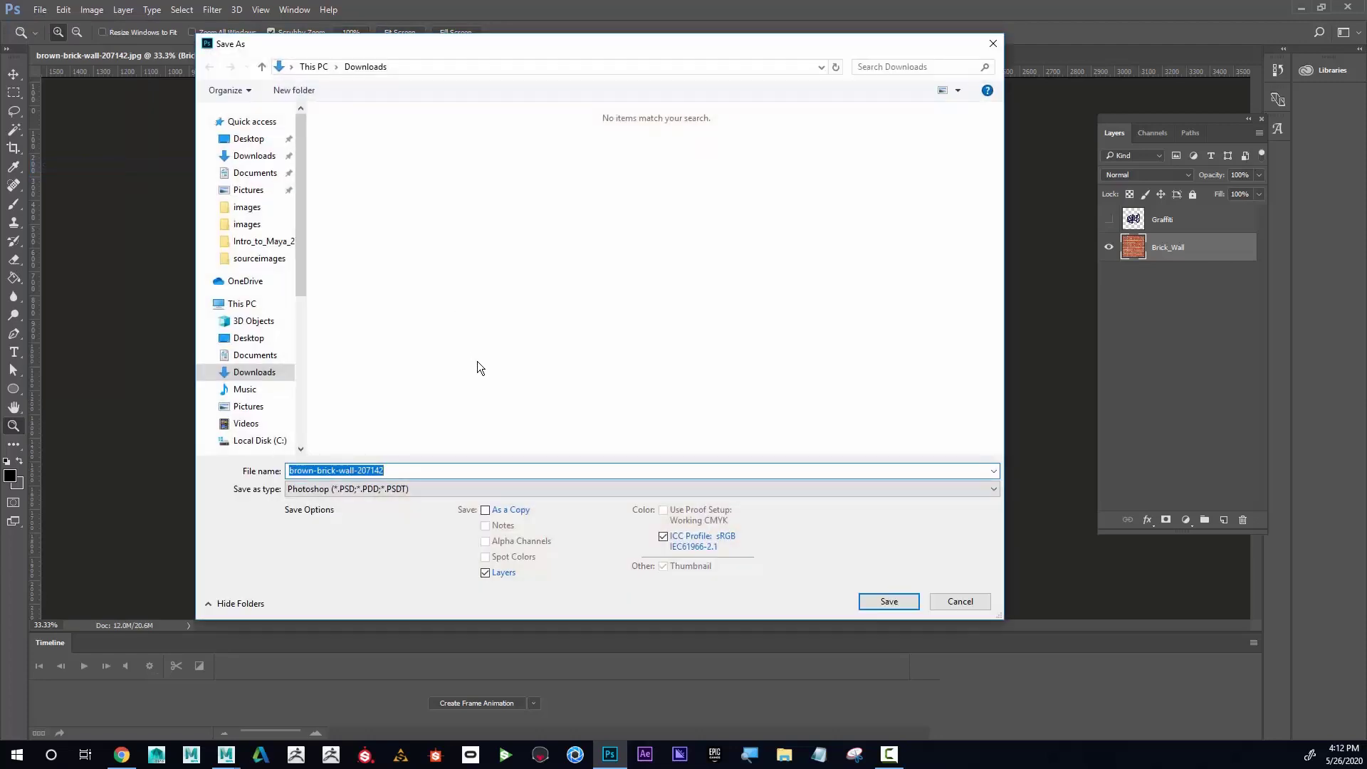
pyautogui.write('Brick')
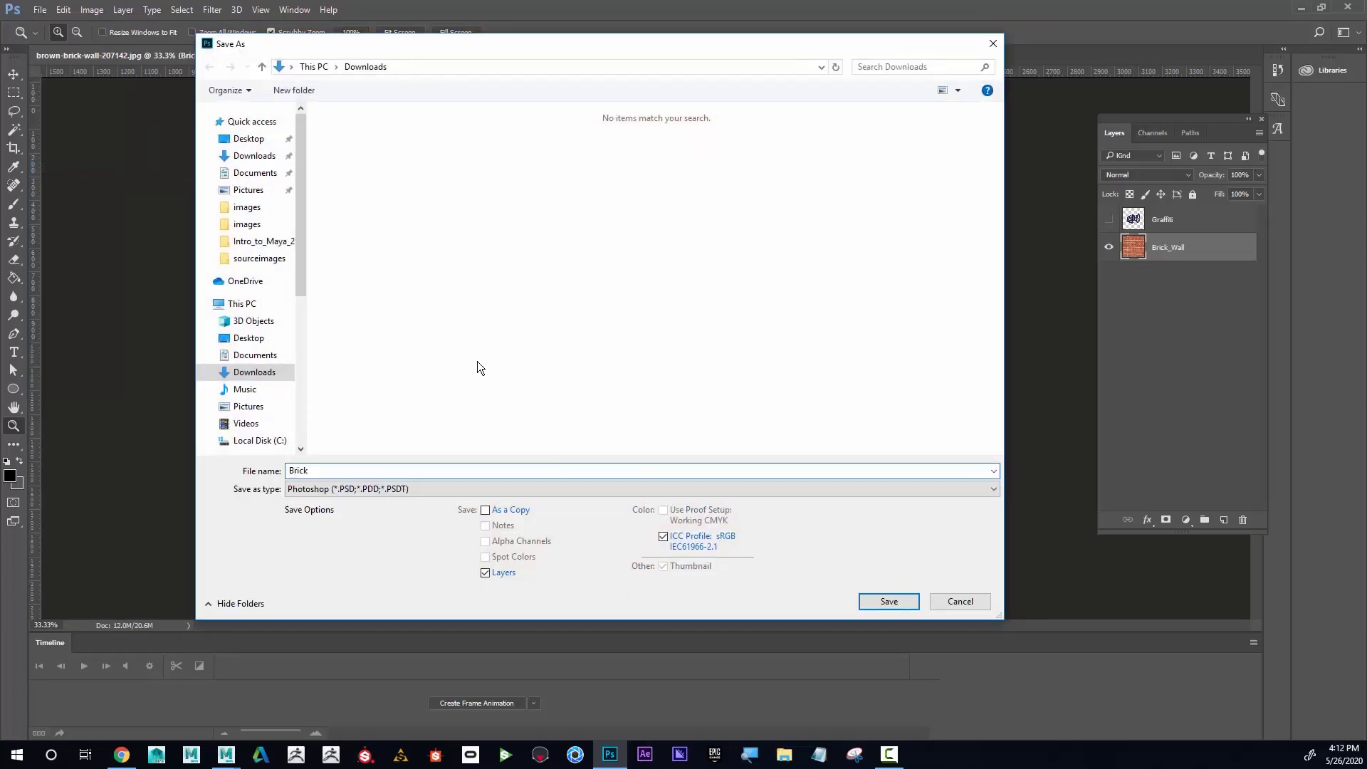
pyautogui.write('_Color')
pyautogui.click(344, 489)
pyautogui.click(355, 592)
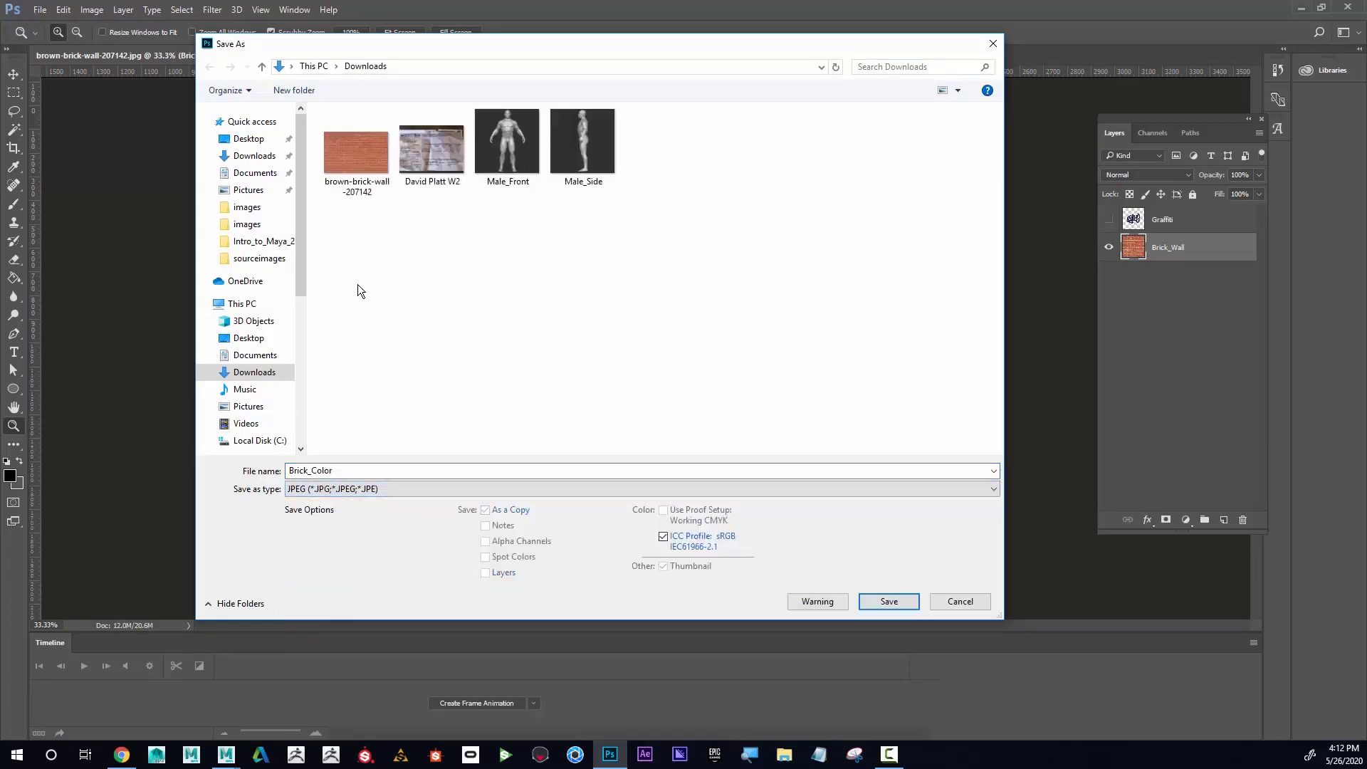
pyautogui.click(254, 141)
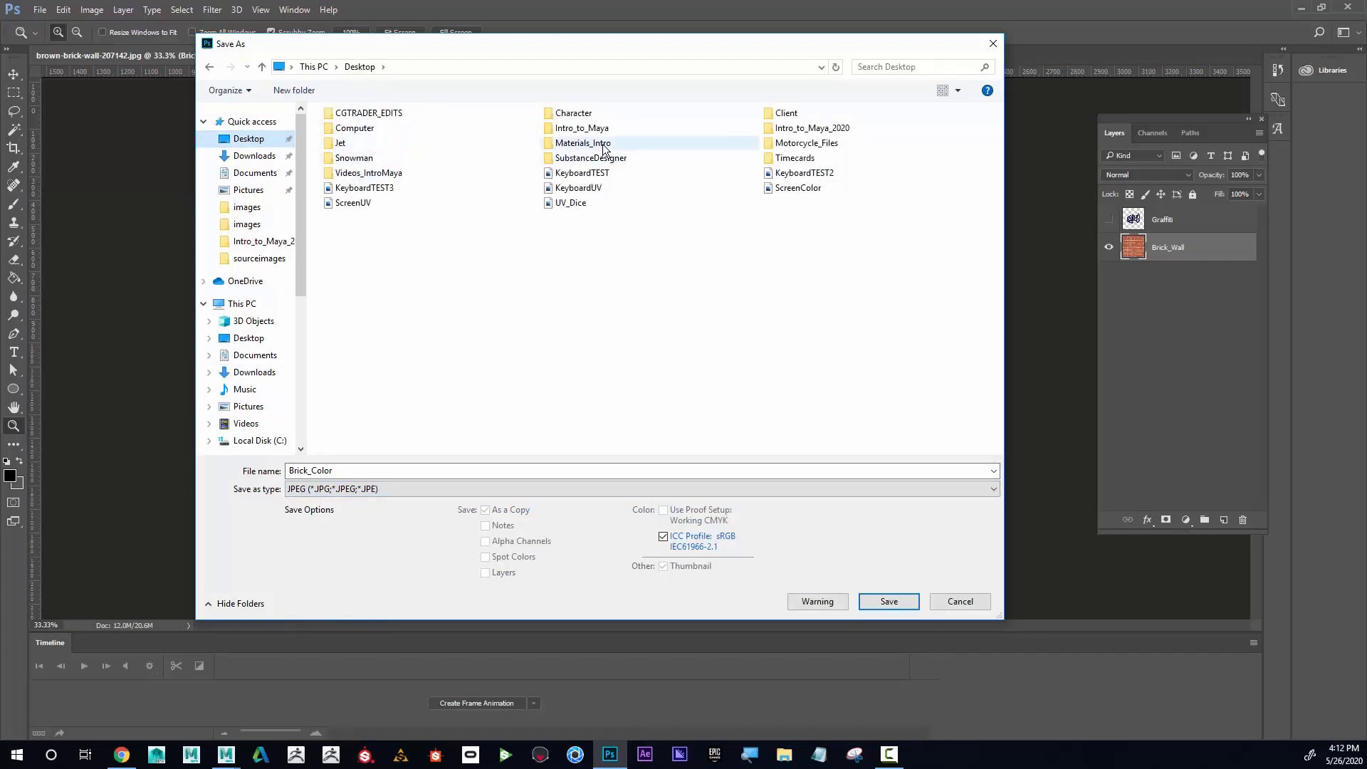
pyautogui.doubleClick(582, 129)
pyautogui.doubleClick(374, 309)
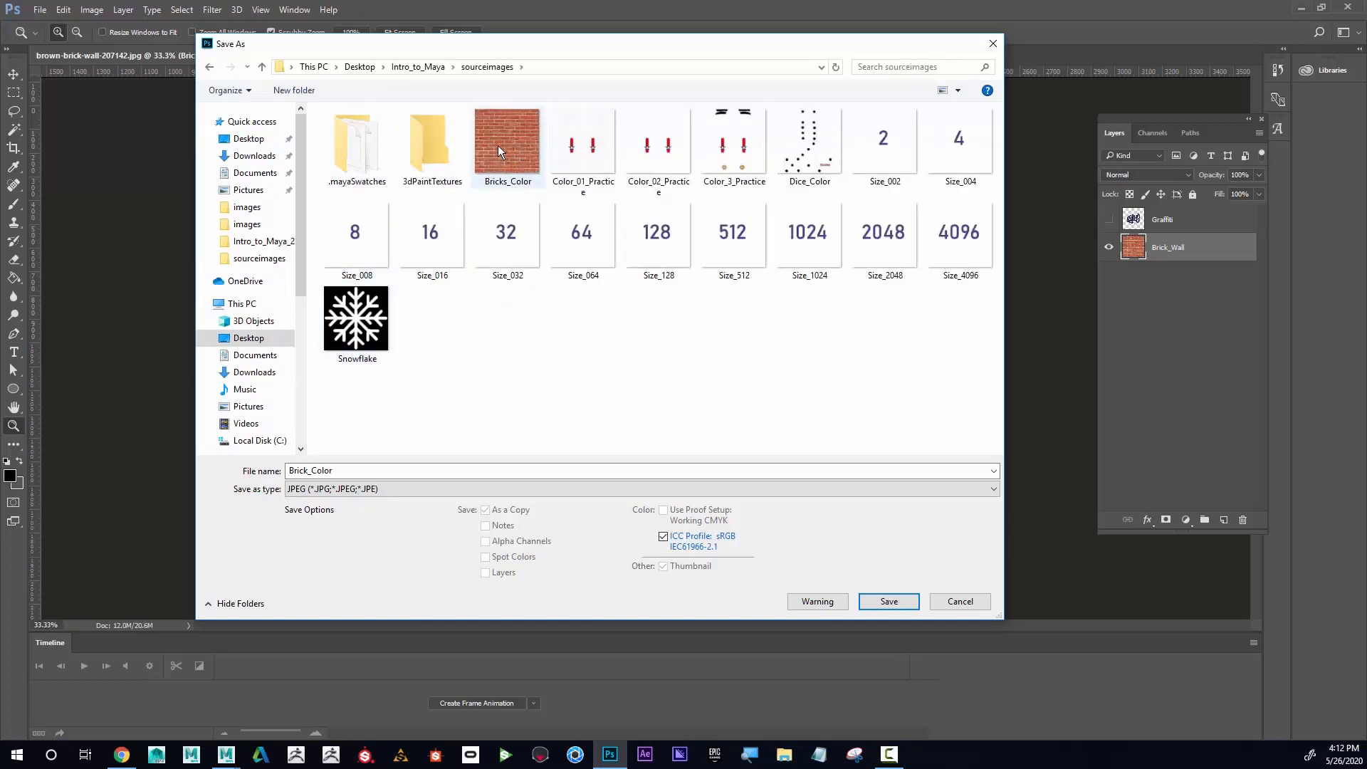
# Save Brick_Color into sourceimages and duplicate the Brick_Wall layer
pyautogui.click(961, 601)
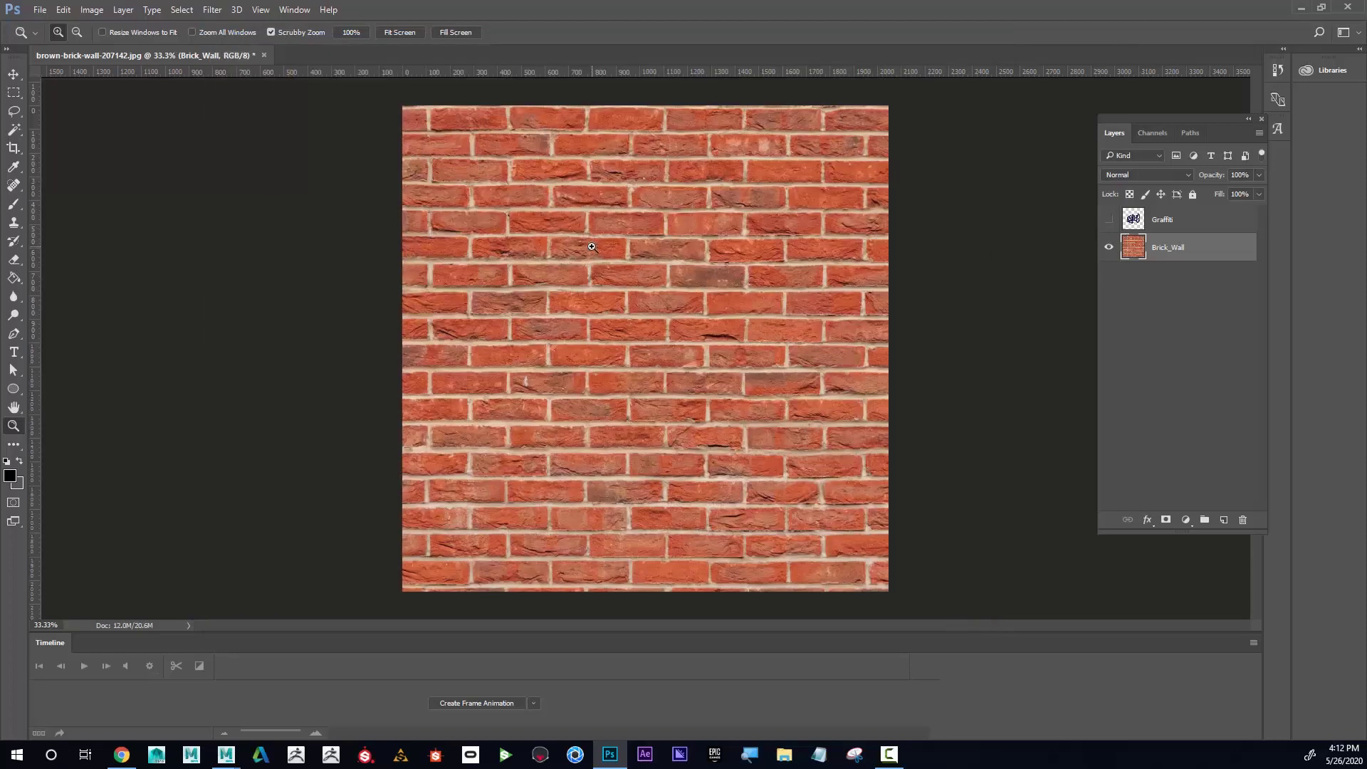
pyautogui.click(92, 10)
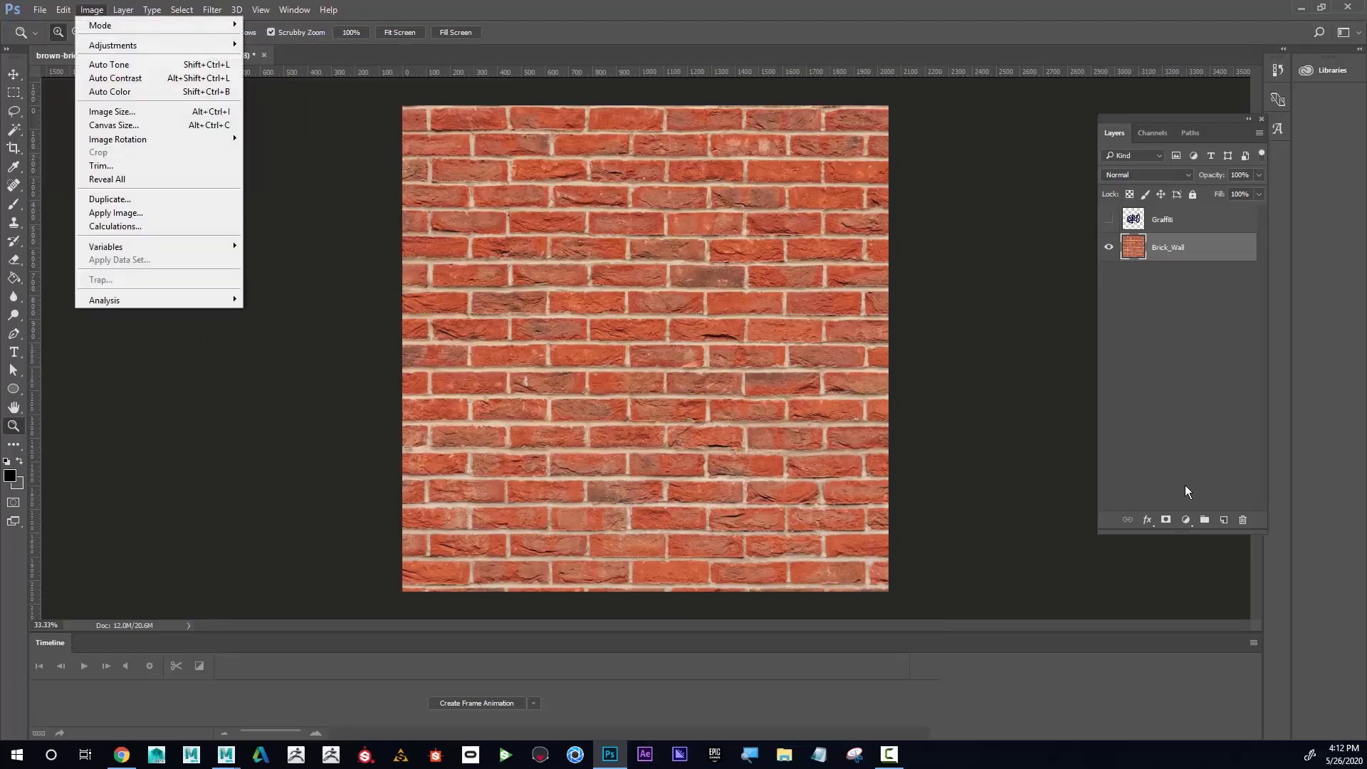
pyautogui.click(1203, 267)
pyautogui.moveTo(1204, 267); pyautogui.dragTo(1222, 518)
# Rename the Brick_Wall copy layer to BumpMap
pyautogui.doubleClick(1175, 247)
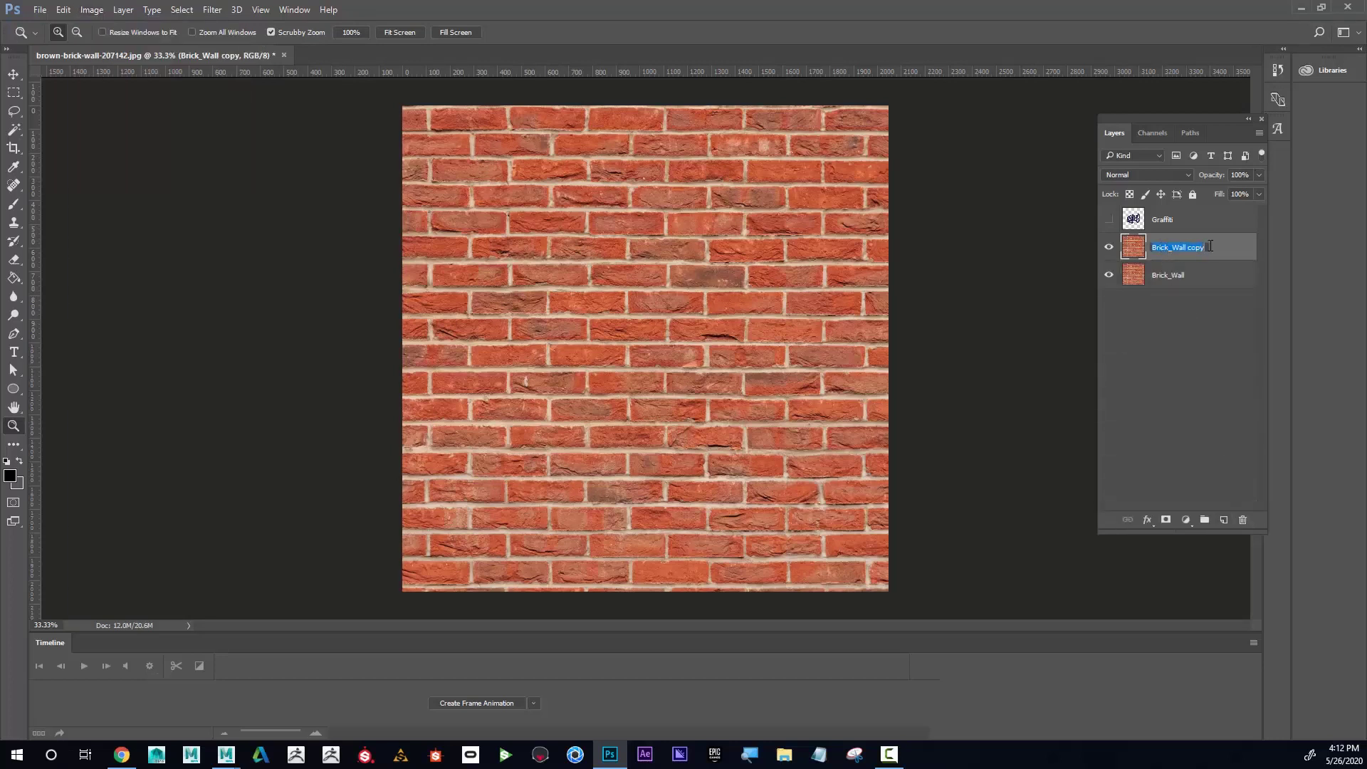
pyautogui.write('BumpMap')
pyautogui.press('Return')
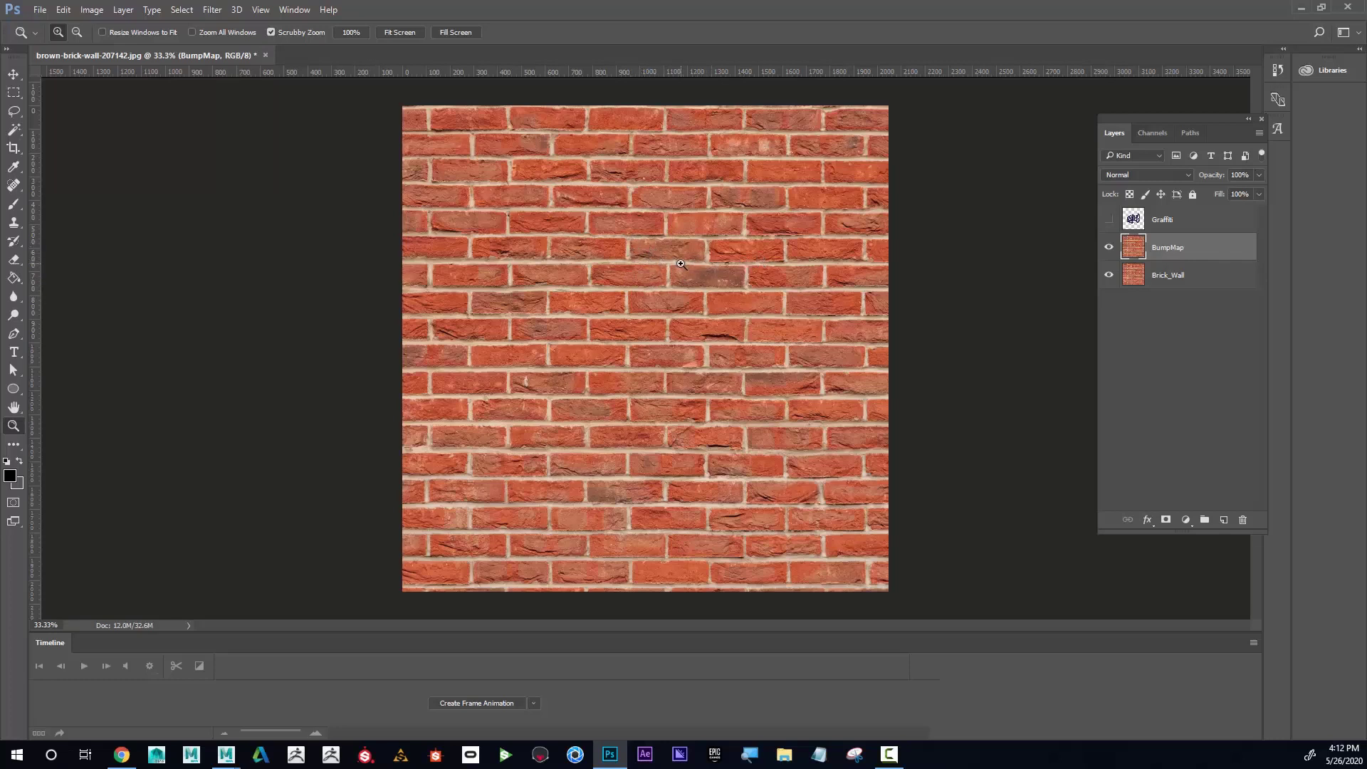
# Lighten the BumpMap layer with Brightness 135 and Contrast -50
pyautogui.click(95, 10)
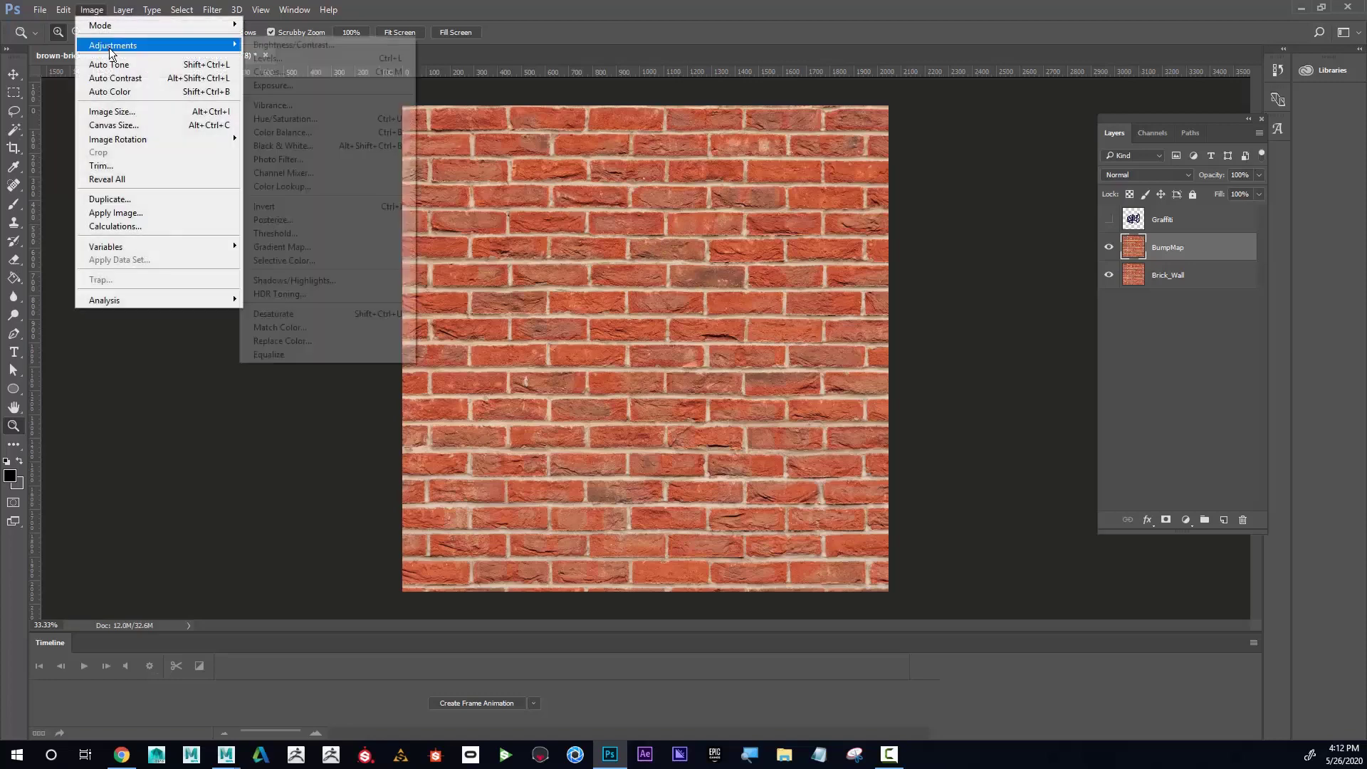
pyautogui.moveTo(108, 45)
pyautogui.click(292, 45)
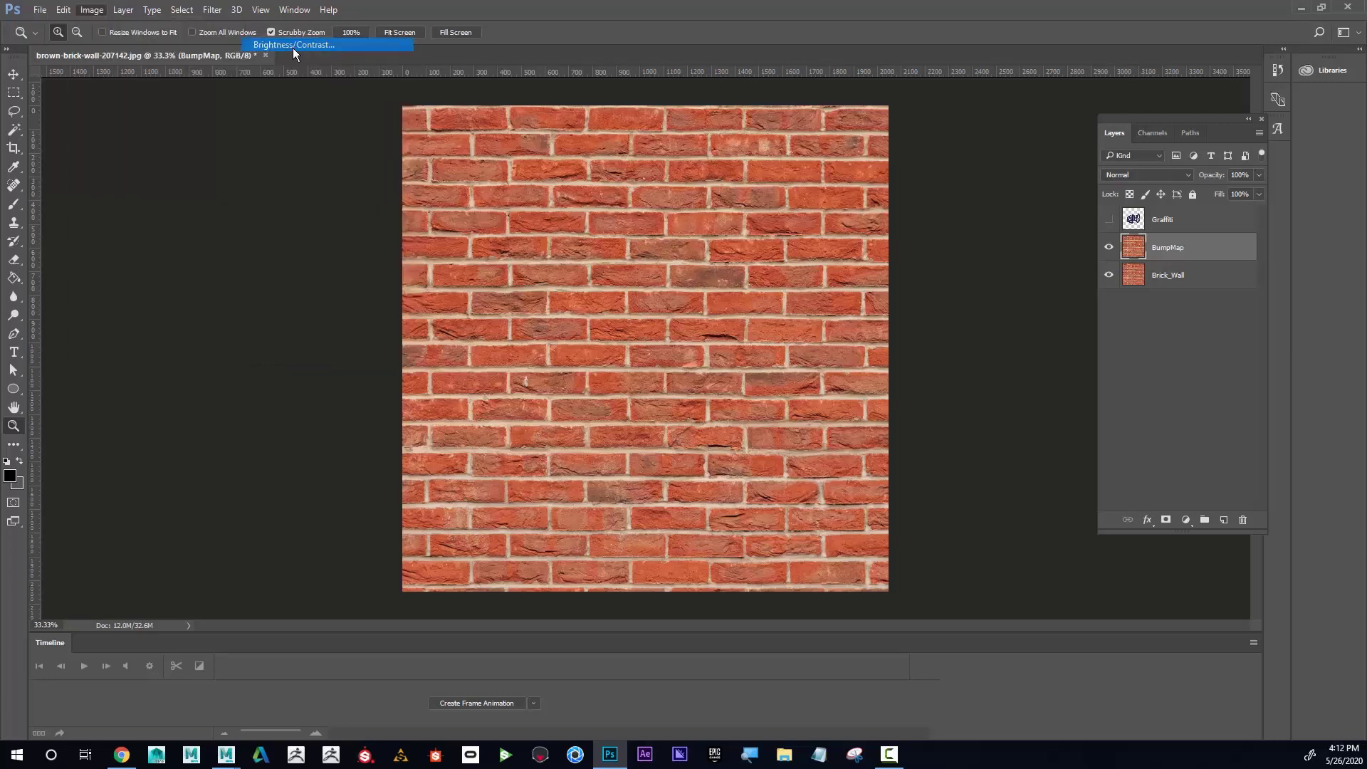
pyautogui.moveTo(166, 138); pyautogui.dragTo(49, 171)
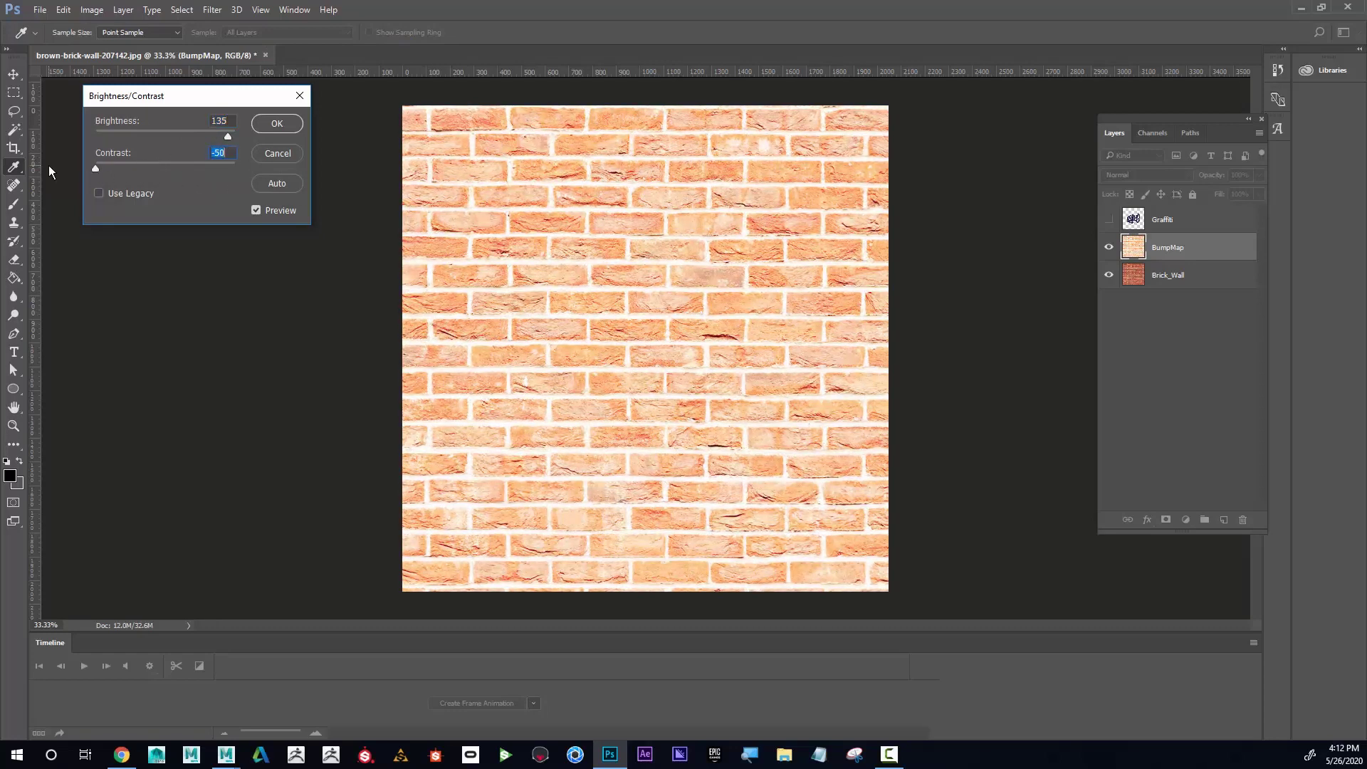
pyautogui.click(271, 132)
pyautogui.click(92, 9)
pyautogui.moveTo(114, 48)
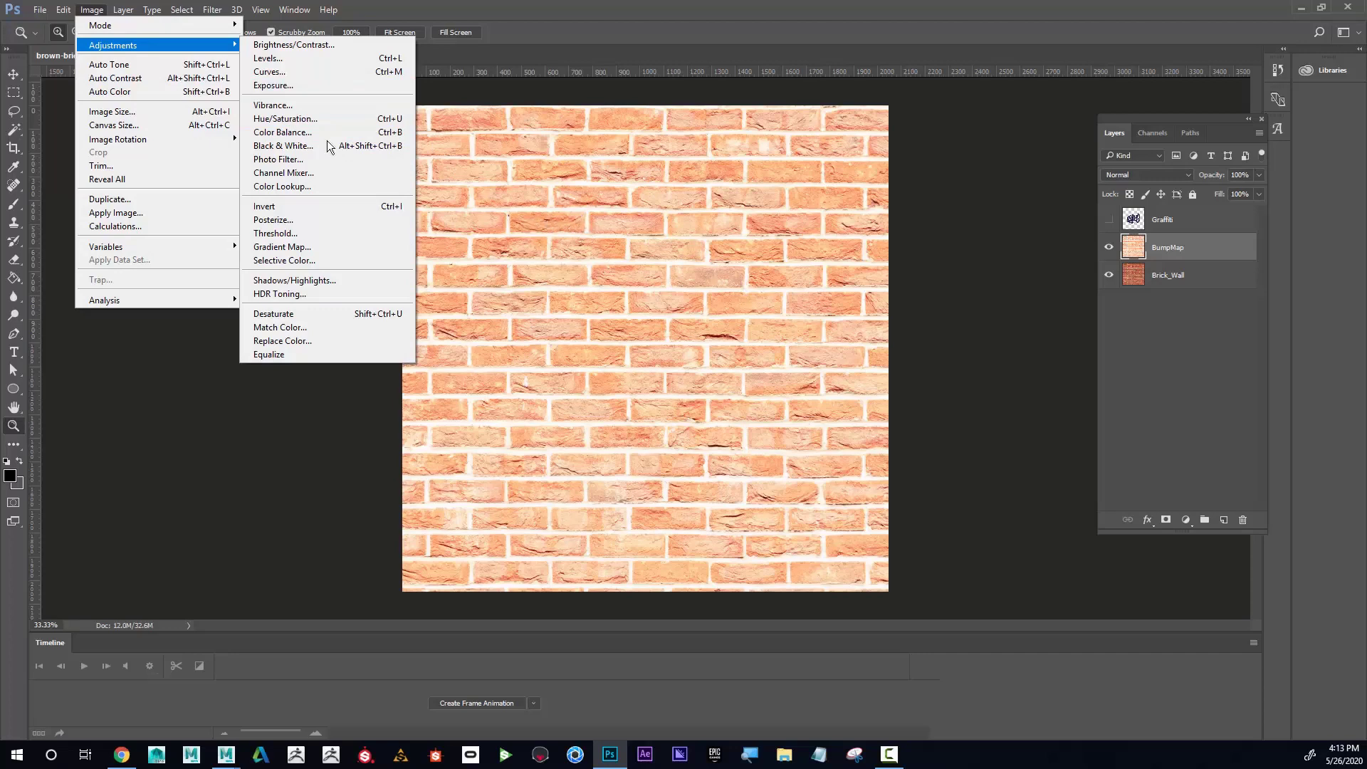
# Apply Levels to BumpMap with input values 129, 0.14 and 255
pyautogui.click(334, 60)
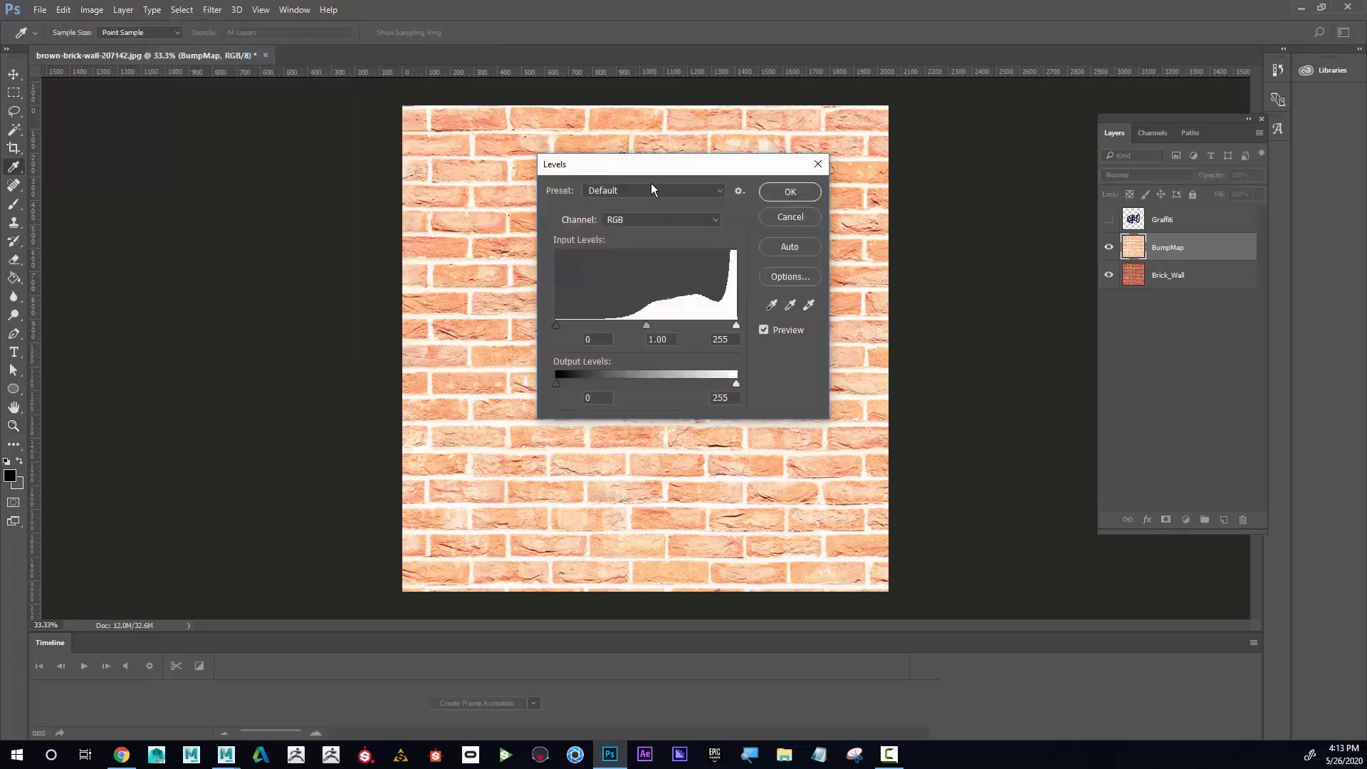
pyautogui.moveTo(649, 162); pyautogui.dragTo(201, 182)
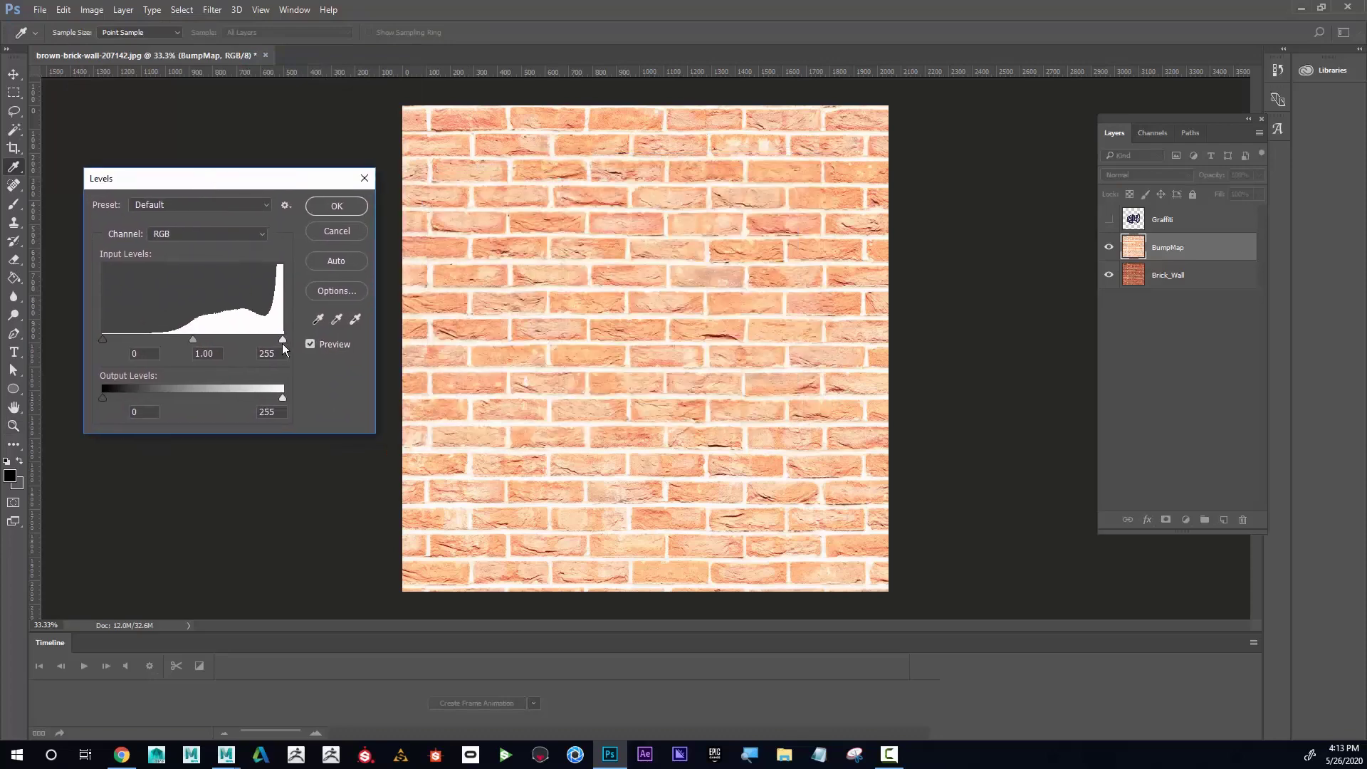
pyautogui.moveTo(283, 343)
pyautogui.mouseDown()
pyautogui.moveTo(215, 343)
pyautogui.moveTo(269, 352)
pyautogui.mouseUp()
pyautogui.hotkey('ctrl', 'z')
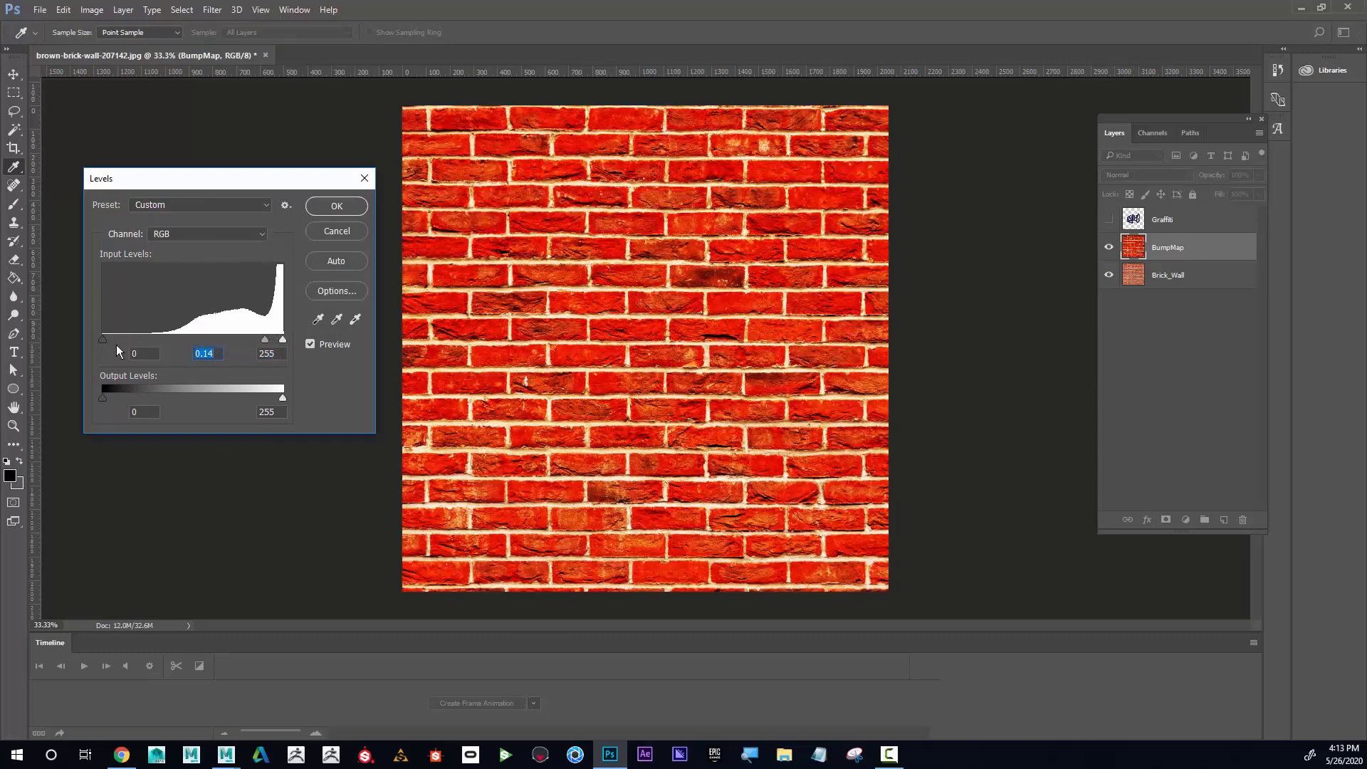
pyautogui.moveTo(116, 341)
pyautogui.mouseDown()
pyautogui.moveTo(254, 344)
pyautogui.moveTo(194, 343)
pyautogui.mouseUp()
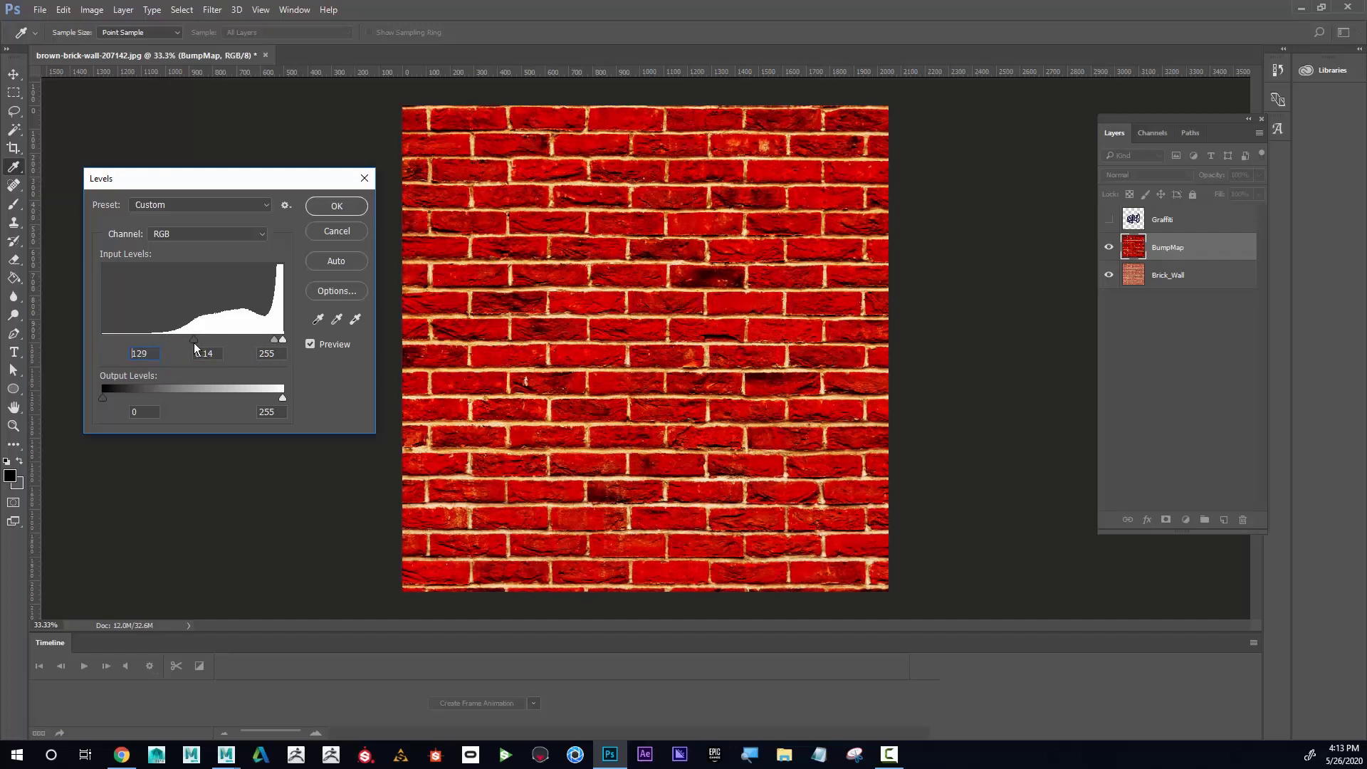
pyautogui.click(337, 206)
# Try Brightness -101 and Contrast 100 on BumpMap, then dismiss the adjustment
pyautogui.press('z')
pyautogui.click(63, 9)
pyautogui.moveTo(91, 10)
pyautogui.moveTo(121, 45)
pyautogui.click(263, 47)
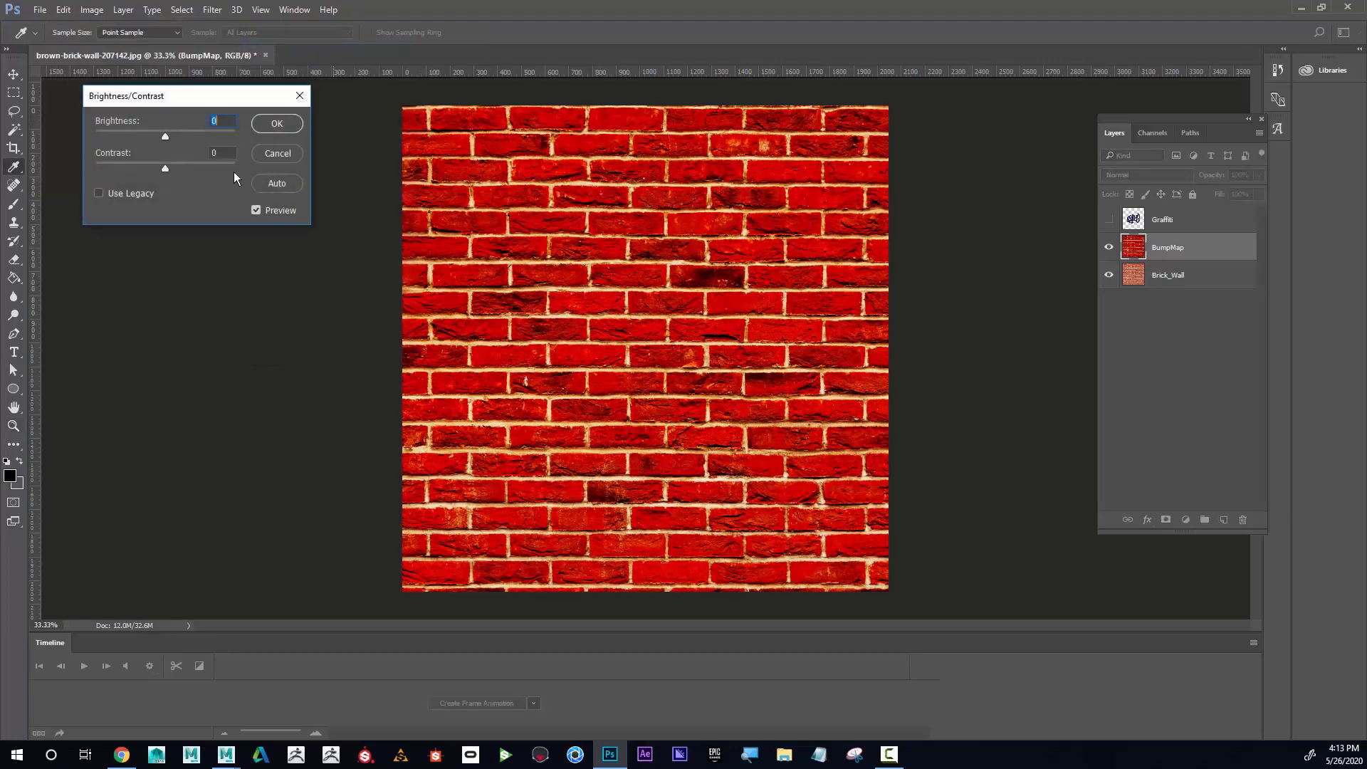
pyautogui.moveTo(165, 137); pyautogui.dragTo(305, 173)
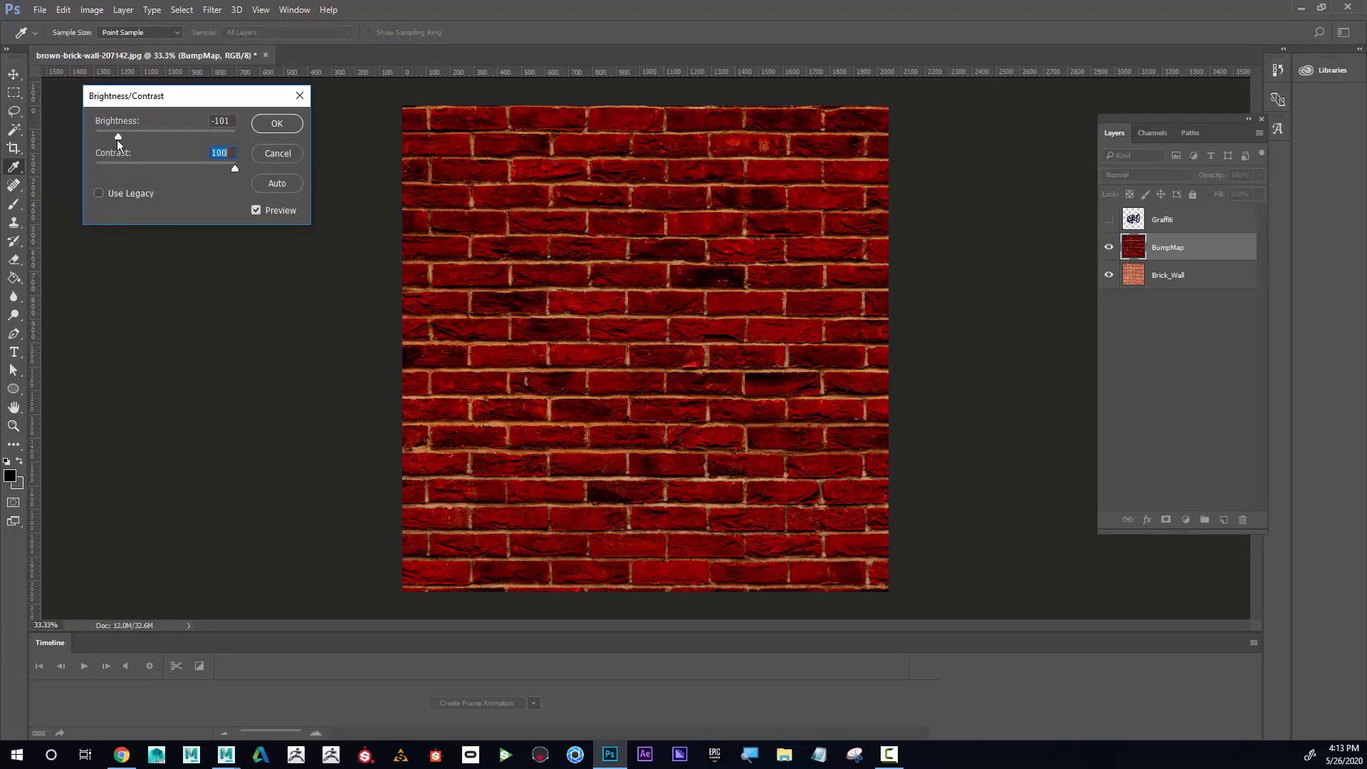
pyautogui.moveTo(118, 138); pyautogui.dragTo(234, 150)
pyautogui.press('Tab')
pyautogui.click(277, 123)
pyautogui.press('z')
# Apply Brightness 150 and Contrast 100 to BumpMap, comparing against the original first
pyautogui.click(92, 10)
pyautogui.moveTo(114, 44)
pyautogui.click(250, 46)
pyautogui.moveTo(168, 139); pyautogui.dragTo(270, 145)
pyautogui.press('p')
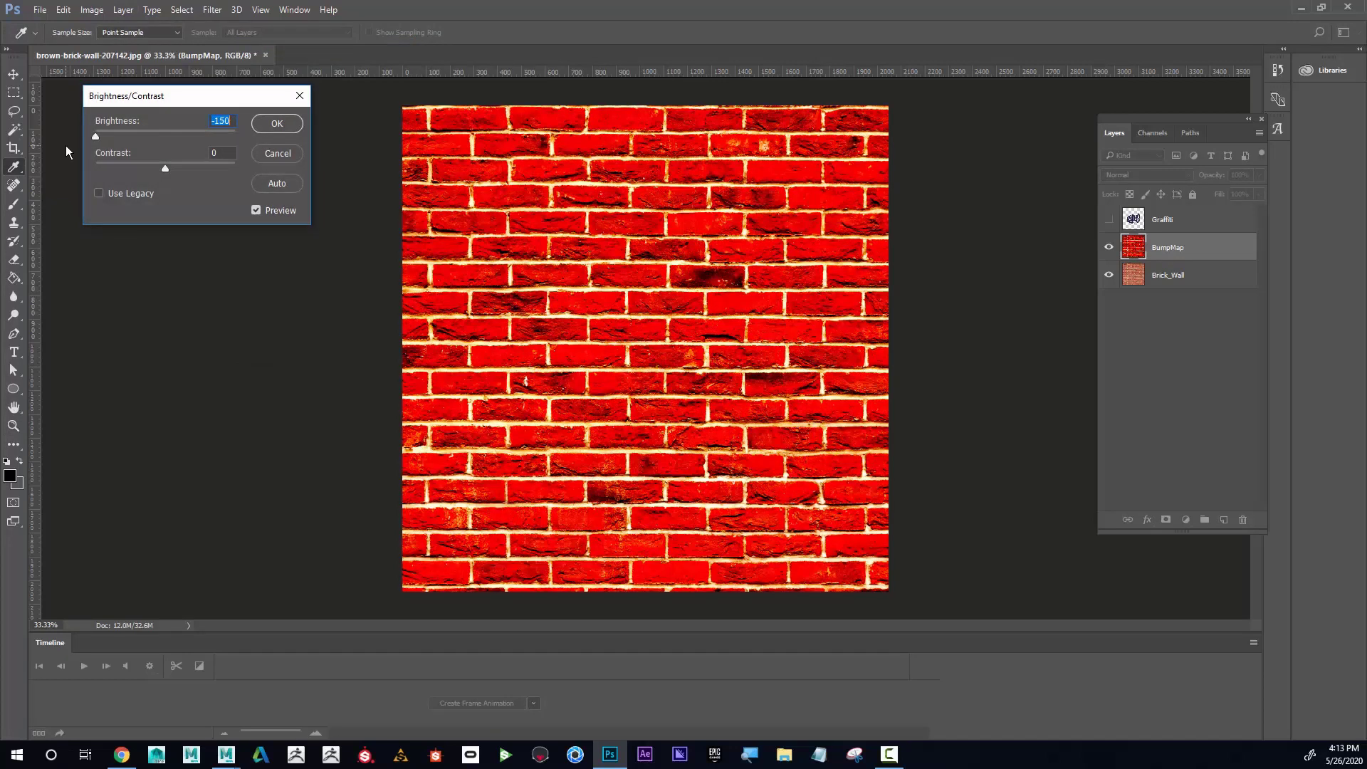
pyautogui.press('p')
pyautogui.moveTo(165, 168); pyautogui.dragTo(276, 178)
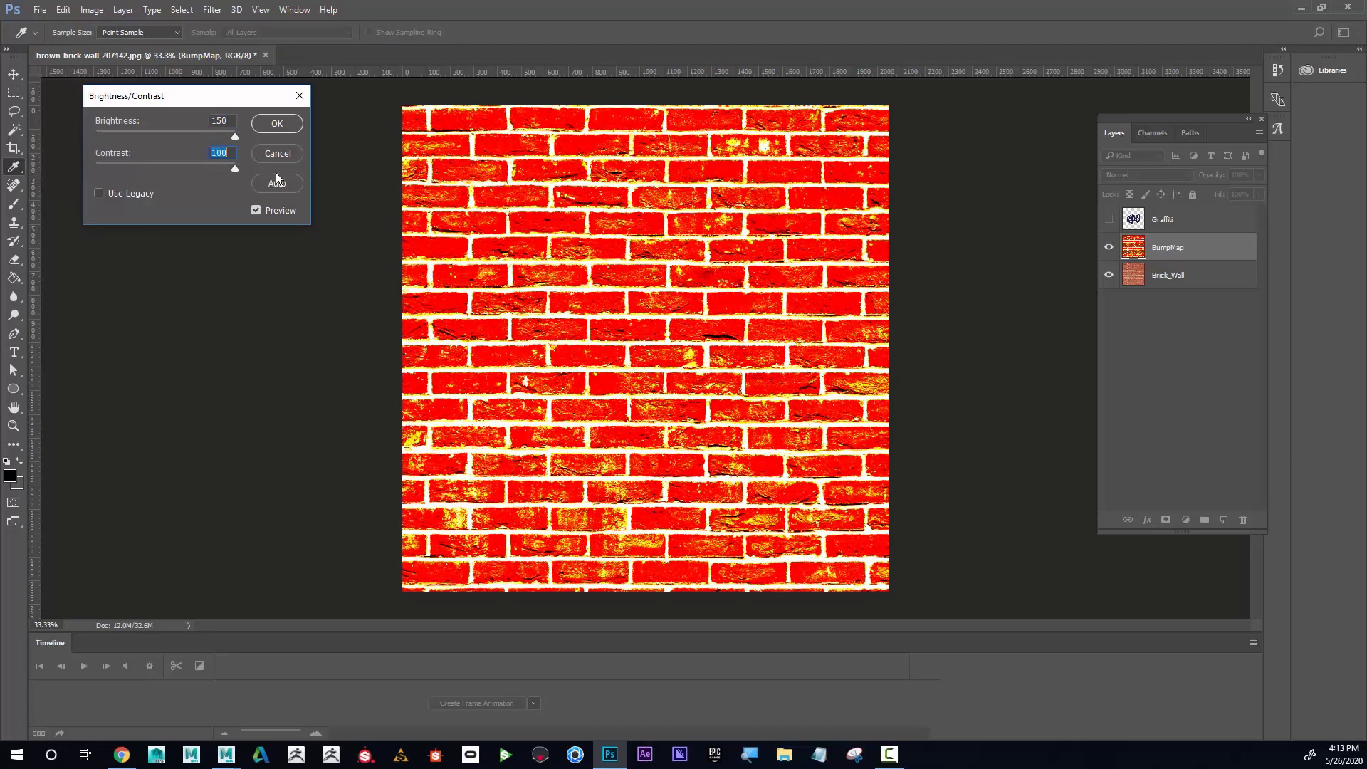
pyautogui.click(281, 125)
pyautogui.press('z')
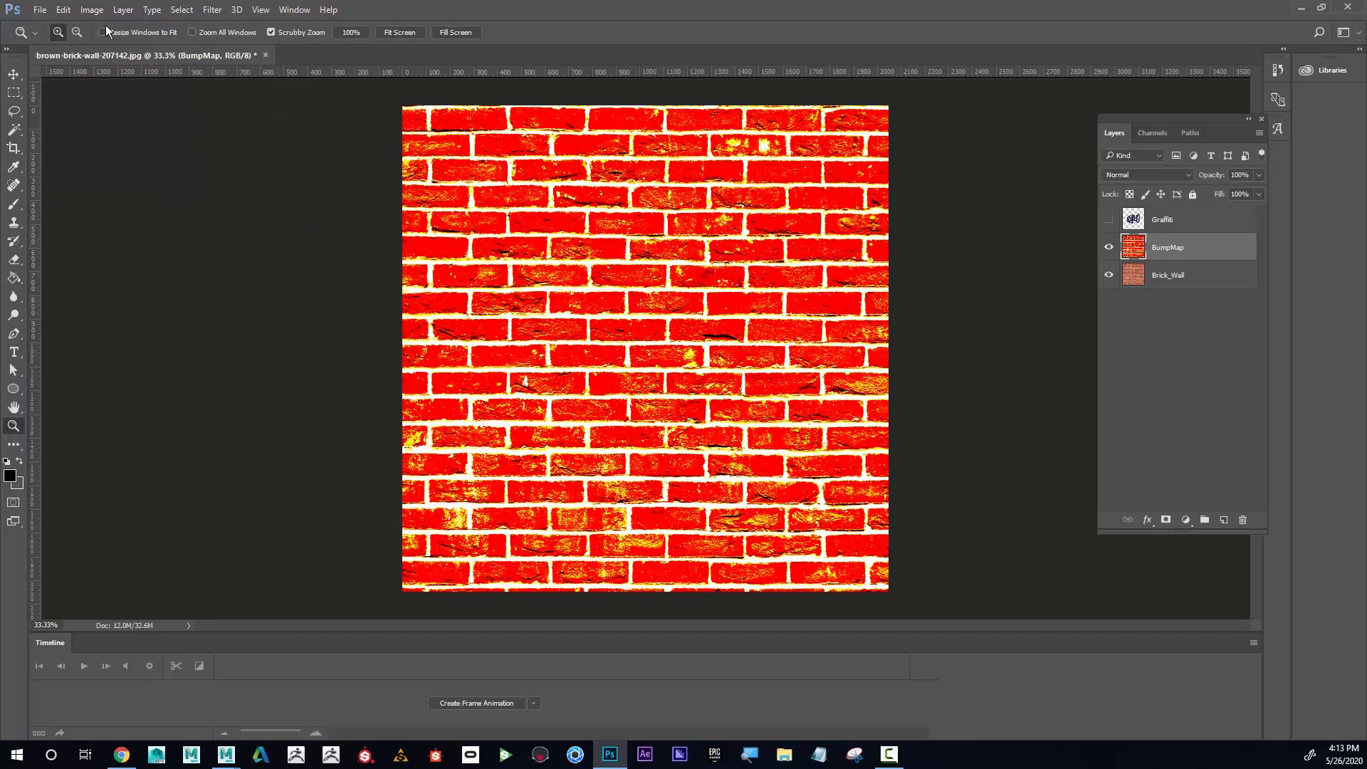
# Invert the colours of the BumpMap layer
pyautogui.click(91, 9)
pyautogui.moveTo(142, 45)
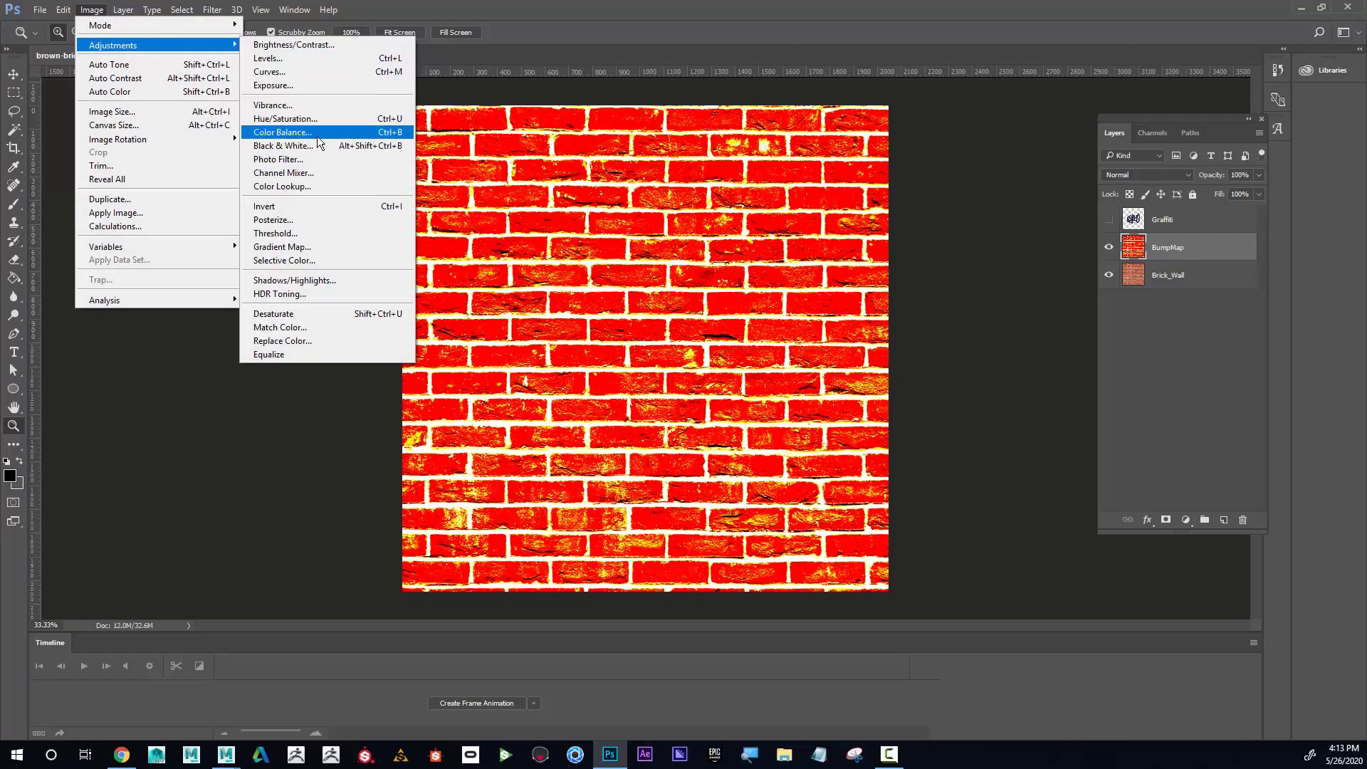
pyautogui.click(308, 204)
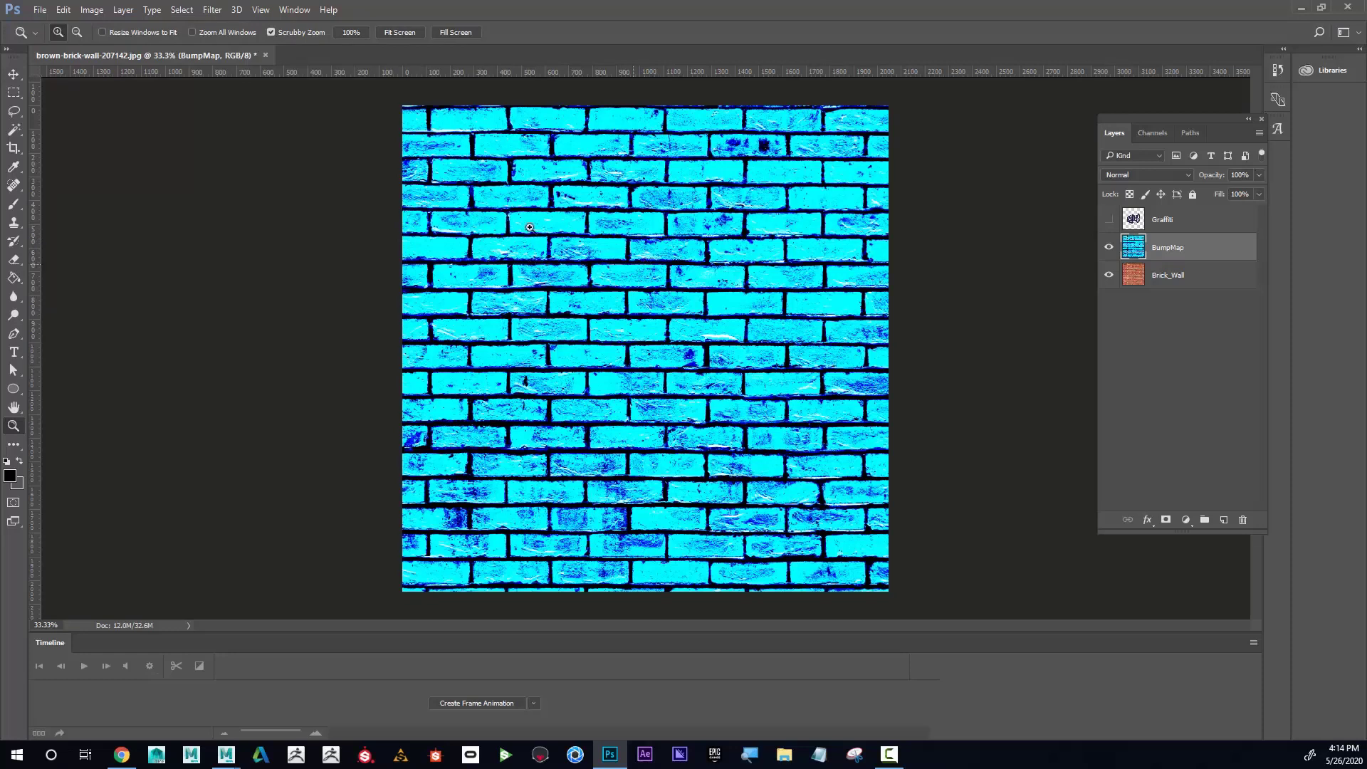
# Apply Brightness/Contrast to the BumpMap layer with Brightness 150 and Contrast 100
pyautogui.click(91, 10)
pyautogui.moveTo(164, 44)
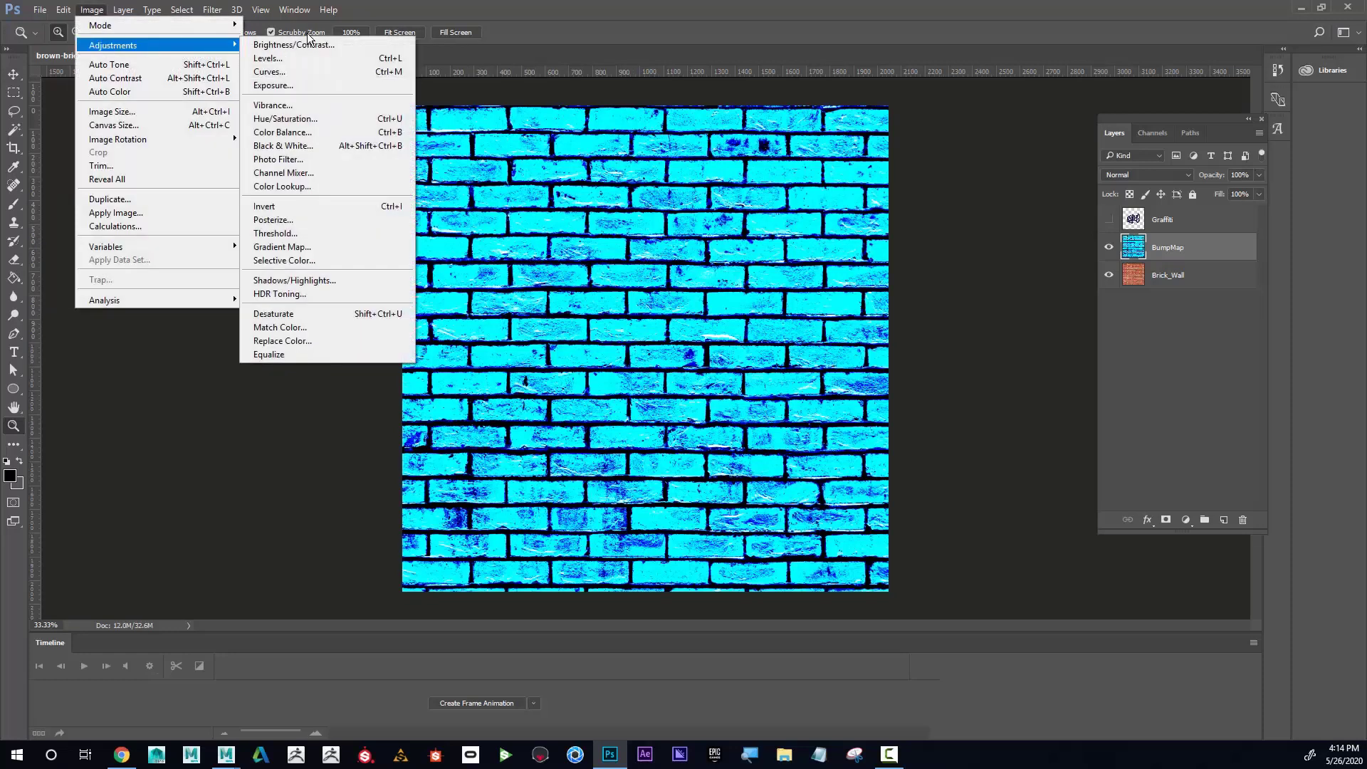
pyautogui.click(305, 44)
pyautogui.moveTo(164, 136); pyautogui.dragTo(282, 151)
pyautogui.moveTo(164, 168); pyautogui.dragTo(310, 165)
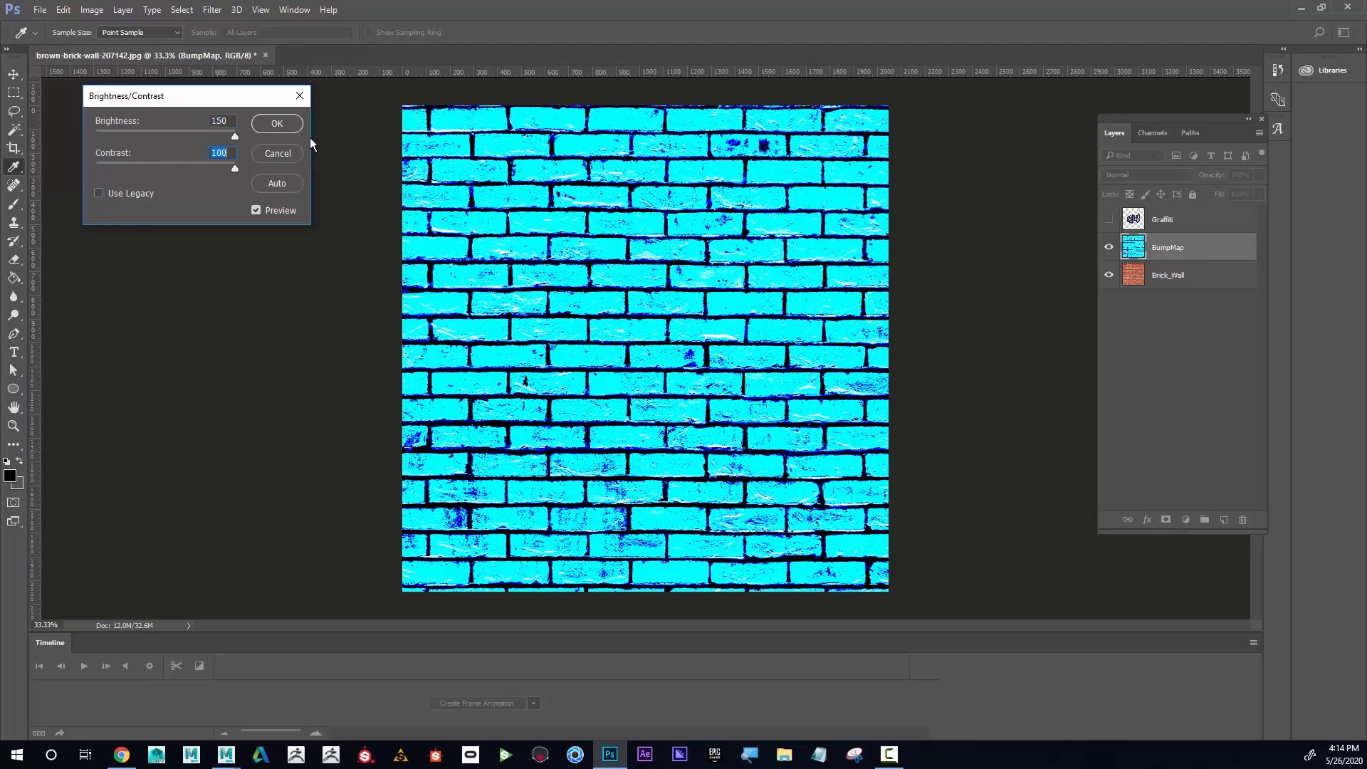
pyautogui.click(277, 124)
# Start a Hue/Saturation adjustment on the BumpMap layer with Colorize enabled
pyautogui.press('z')
pyautogui.click(92, 9)
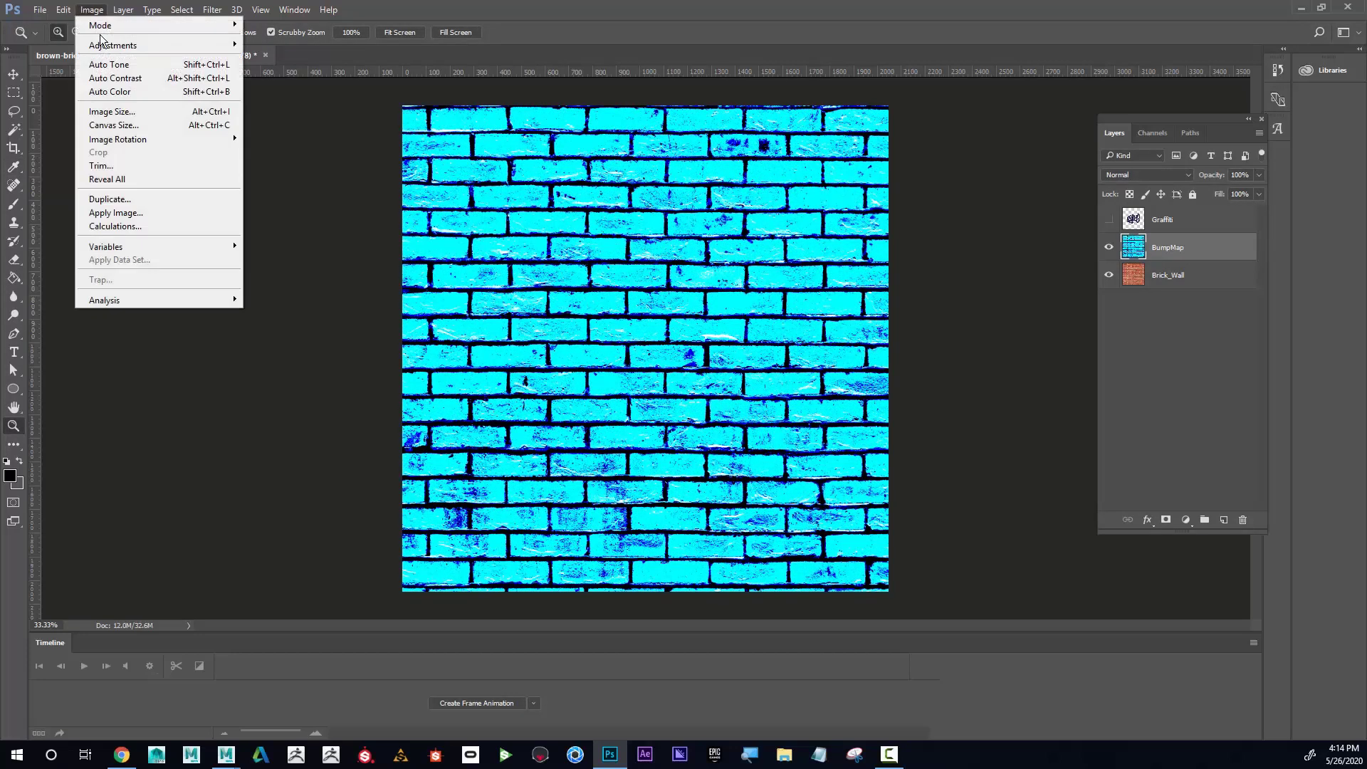
pyautogui.moveTo(203, 45)
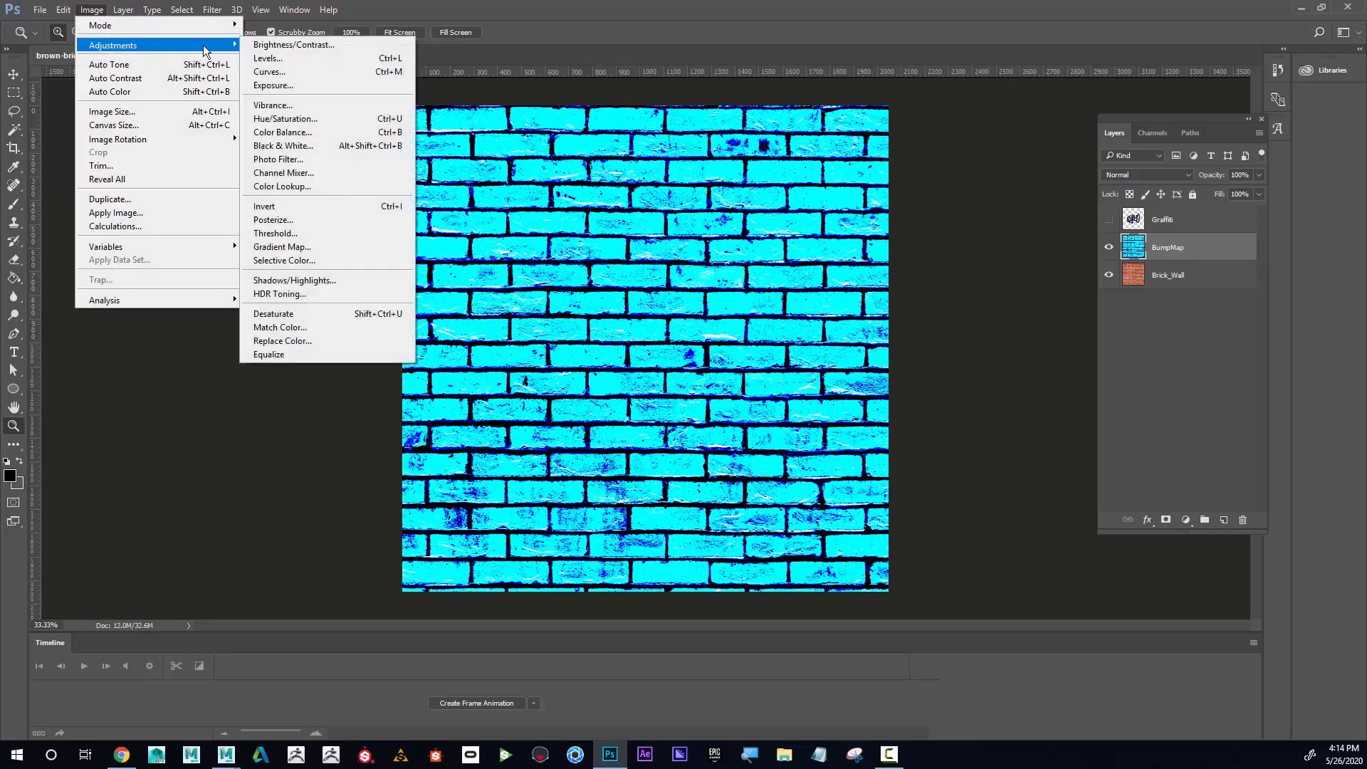
pyautogui.click(327, 118)
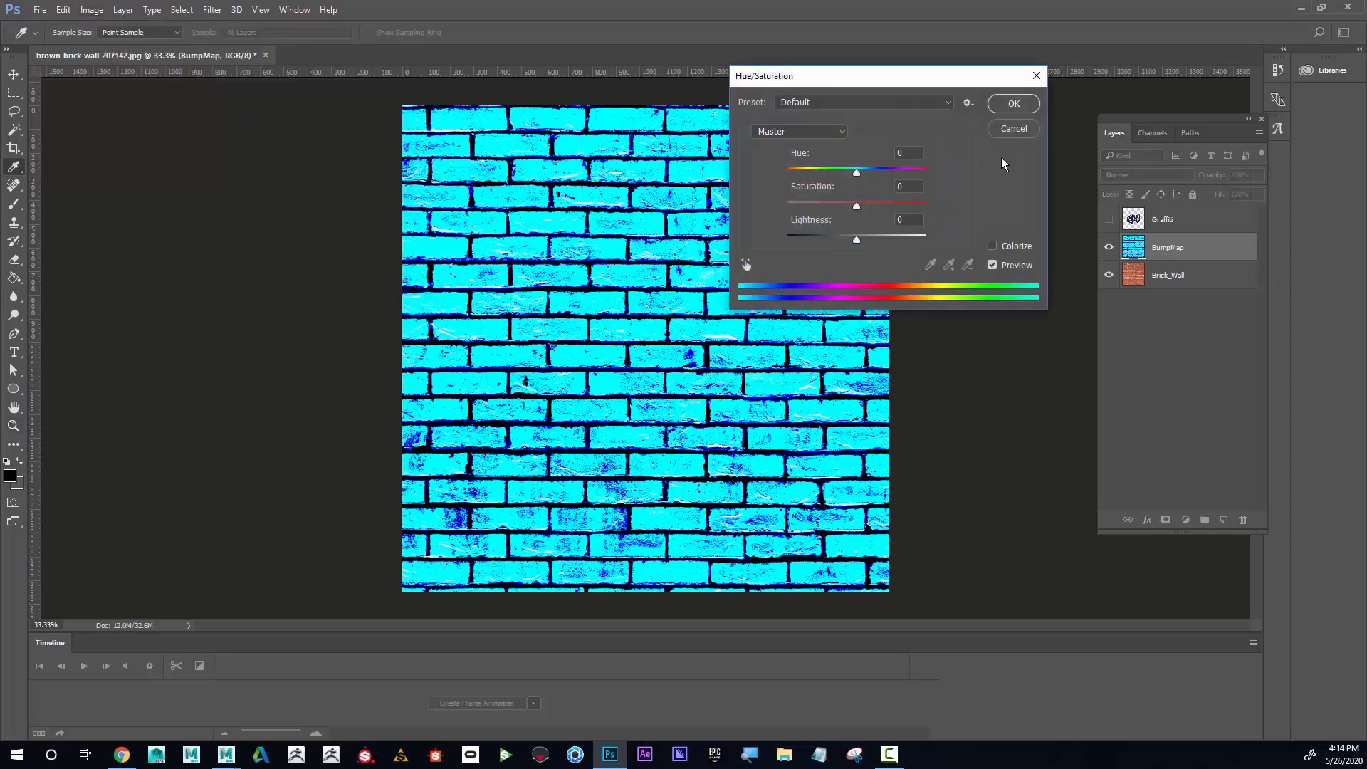
pyautogui.click(992, 247)
pyautogui.moveTo(926, 81); pyautogui.dragTo(249, 97)
# Tune the sliders to Hue 62, Saturation 99, Lightness -8 for yellow bricks
pyautogui.moveTo(176, 252); pyautogui.dragTo(214, 258)
pyautogui.moveTo(145, 221); pyautogui.dragTo(298, 235)
pyautogui.moveTo(214, 257); pyautogui.dragTo(167, 255)
pyautogui.moveTo(114, 192); pyautogui.dragTo(134, 192)
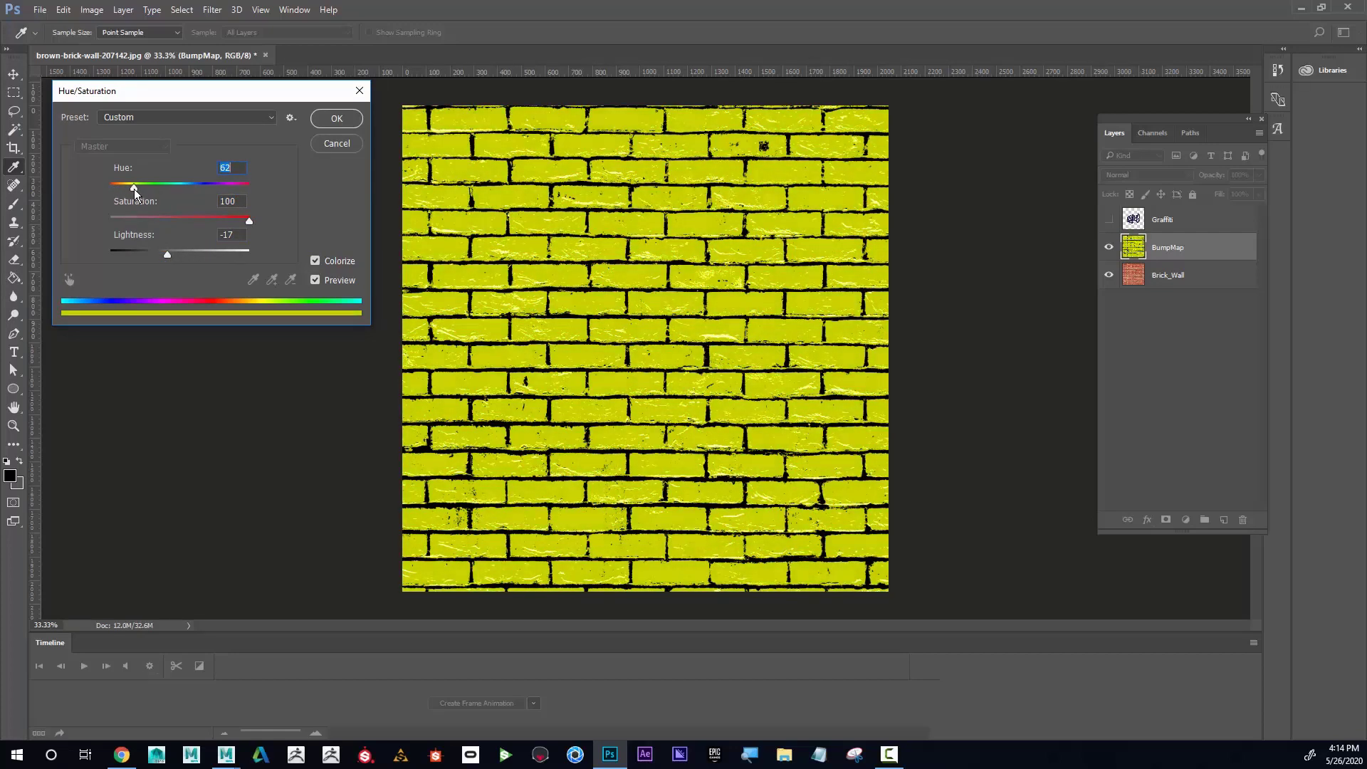
pyautogui.moveTo(167, 257); pyautogui.dragTo(179, 259)
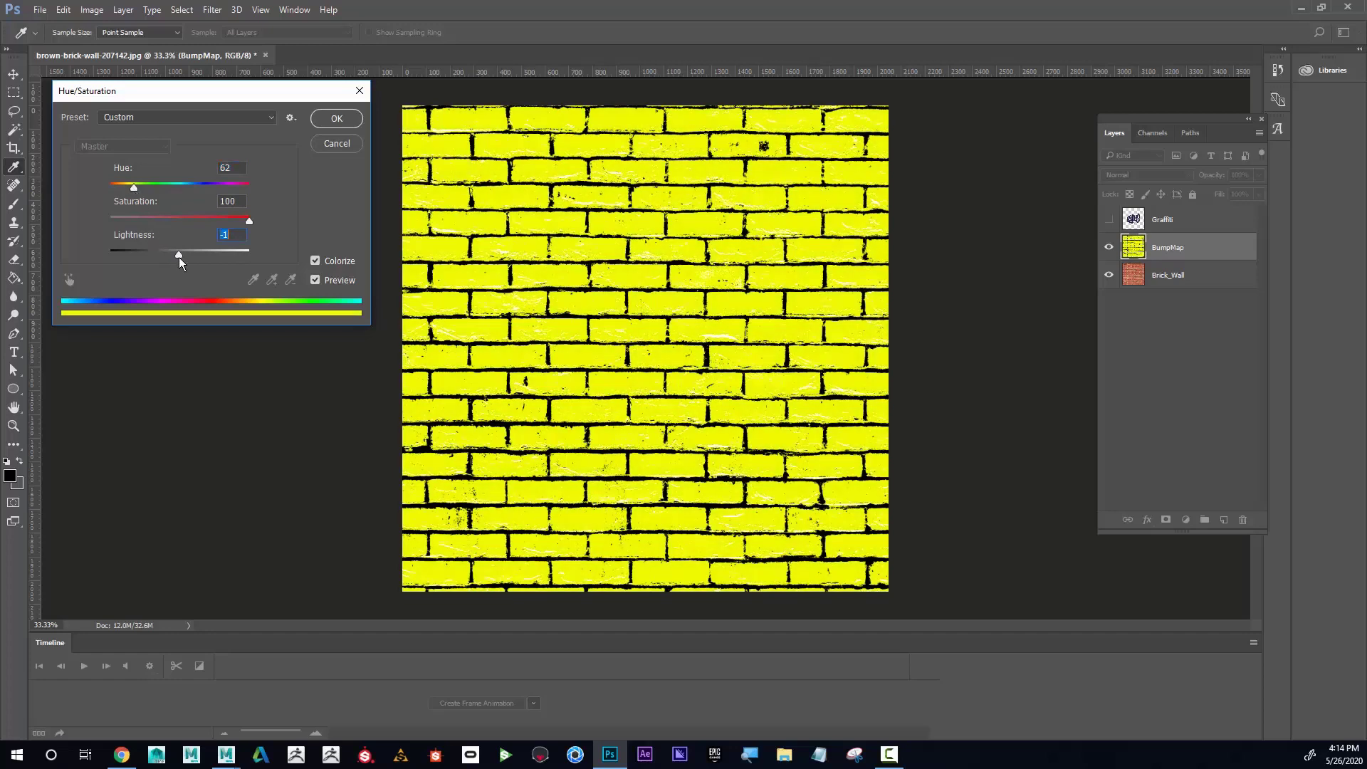
pyautogui.moveTo(238, 226)
pyautogui.mouseDown()
pyautogui.moveTo(62, 229)
pyautogui.moveTo(255, 221)
pyautogui.moveTo(117, 242)
pyautogui.moveTo(182, 222)
pyautogui.moveTo(259, 235)
pyautogui.mouseUp()
pyautogui.moveTo(253, 236); pyautogui.dragTo(249, 226)
pyautogui.moveTo(178, 256)
pyautogui.mouseDown()
pyautogui.moveTo(166, 258)
pyautogui.moveTo(199, 257)
pyautogui.moveTo(177, 256)
pyautogui.mouseUp()
# Apply the colorize adjustment and inspect the Red, Green and Blue channels
pyautogui.click(336, 121)
pyautogui.press('z')
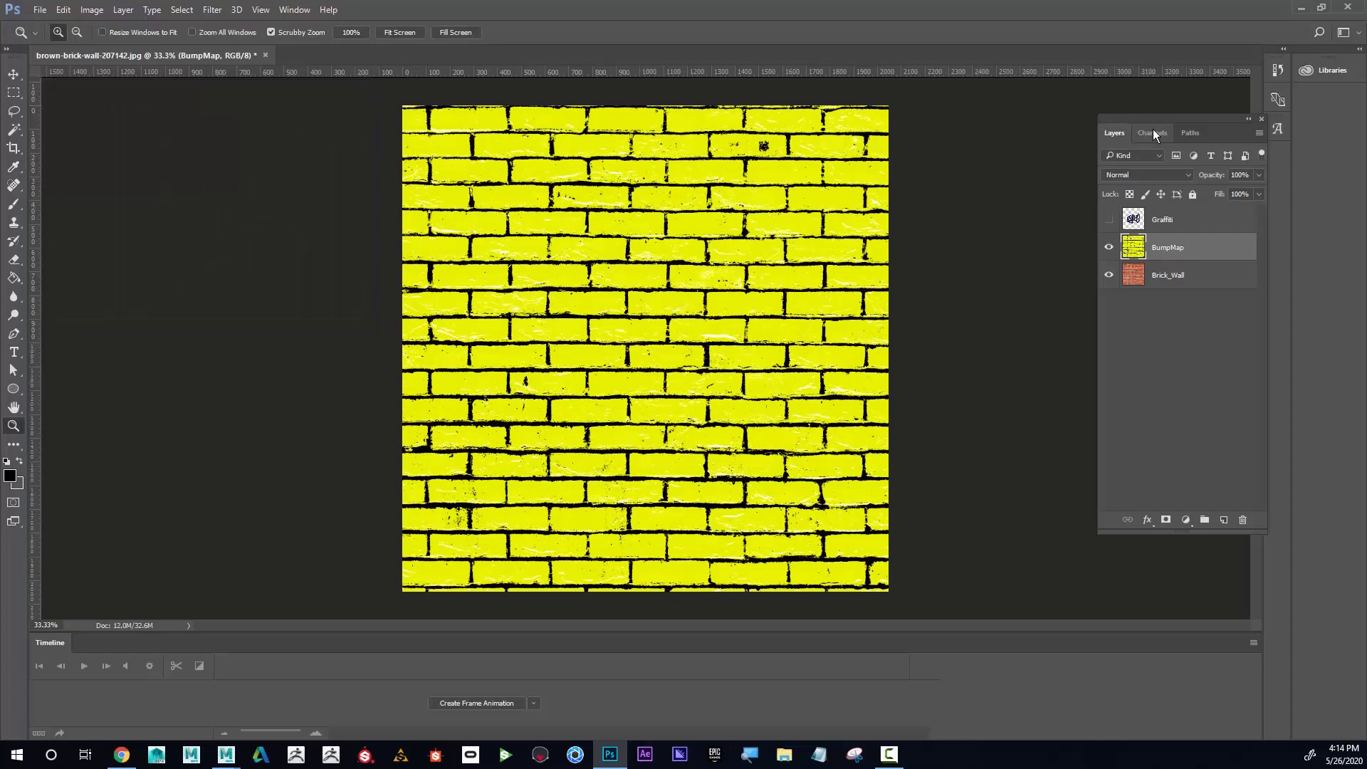
pyautogui.click(1153, 133)
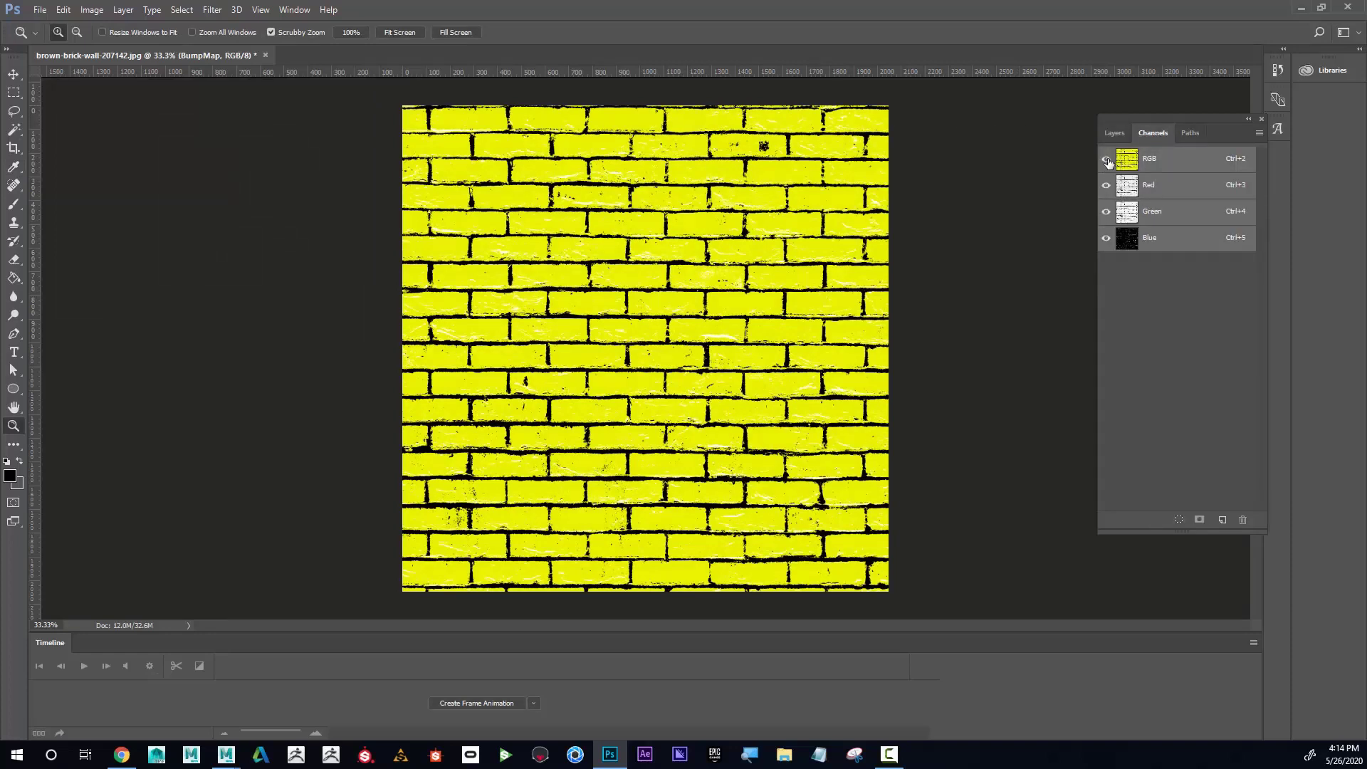
pyautogui.click(1106, 187)
pyautogui.click(1106, 213)
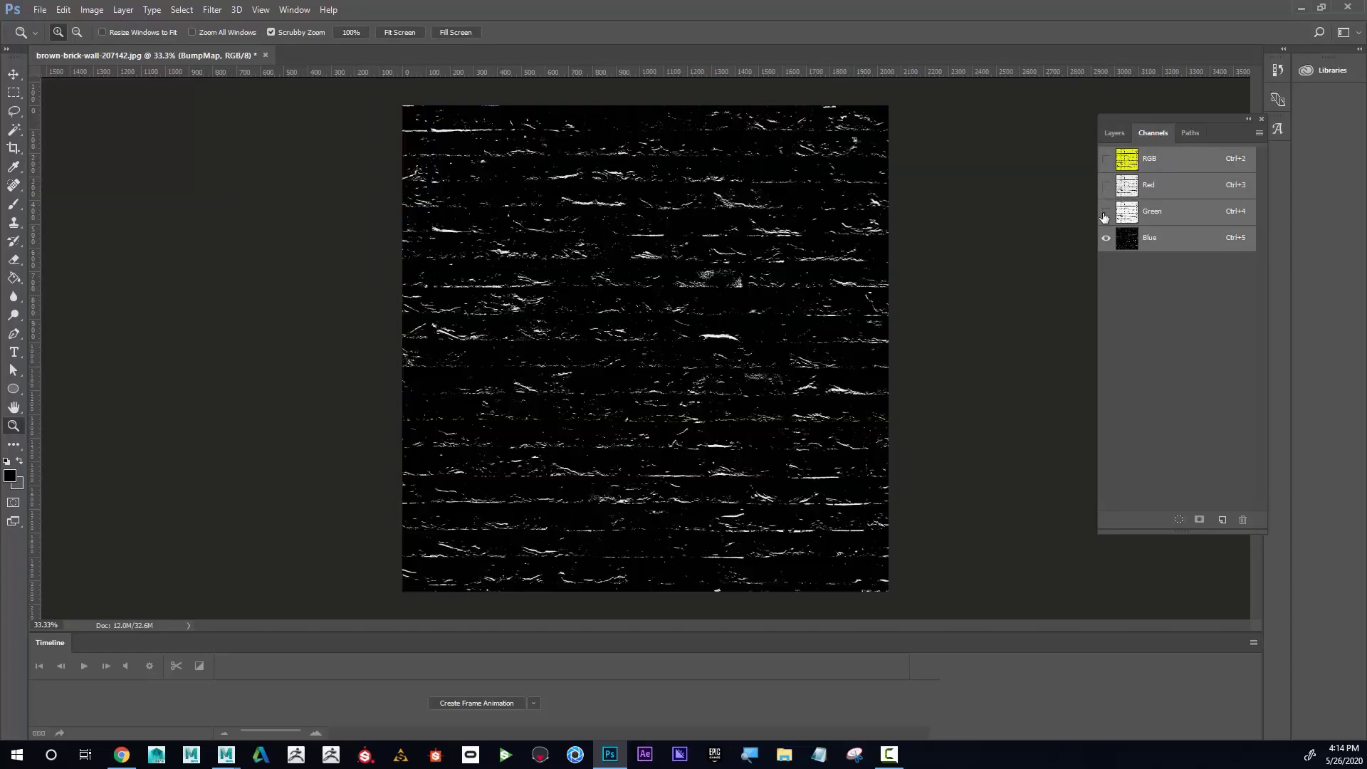
pyautogui.click(1106, 213)
pyautogui.click(1106, 158)
pyautogui.click(1115, 134)
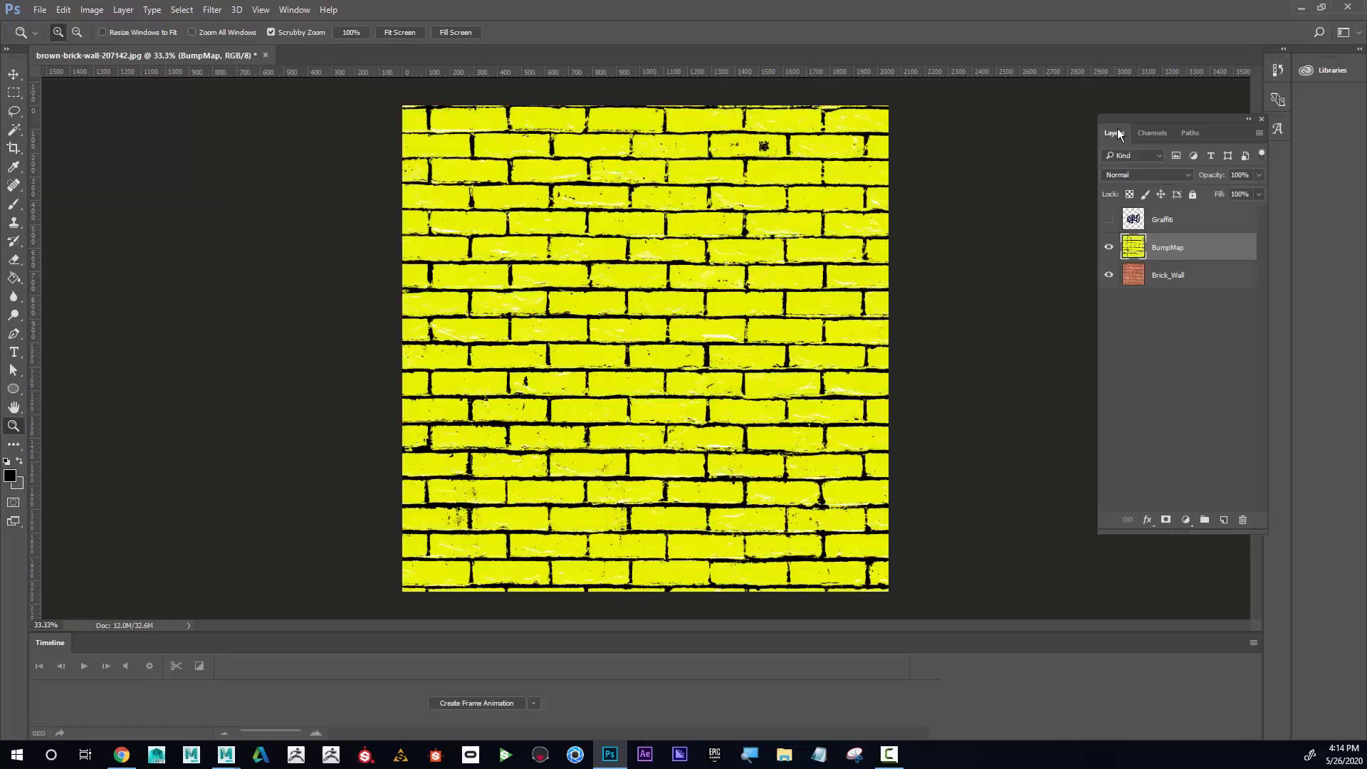
# Begin a Black & White adjustment, setting Reds to -23 and lowering Blues
pyautogui.click(92, 10)
pyautogui.moveTo(117, 42)
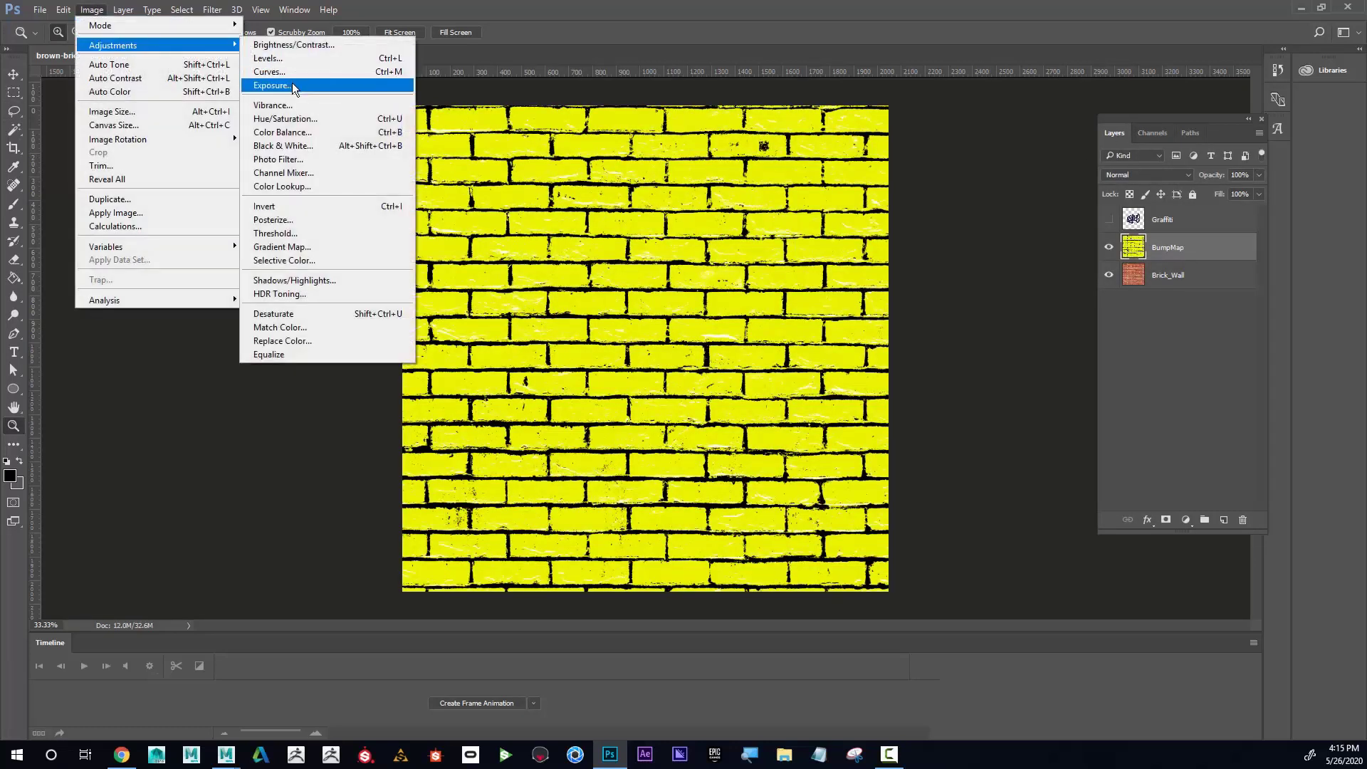
pyautogui.click(313, 147)
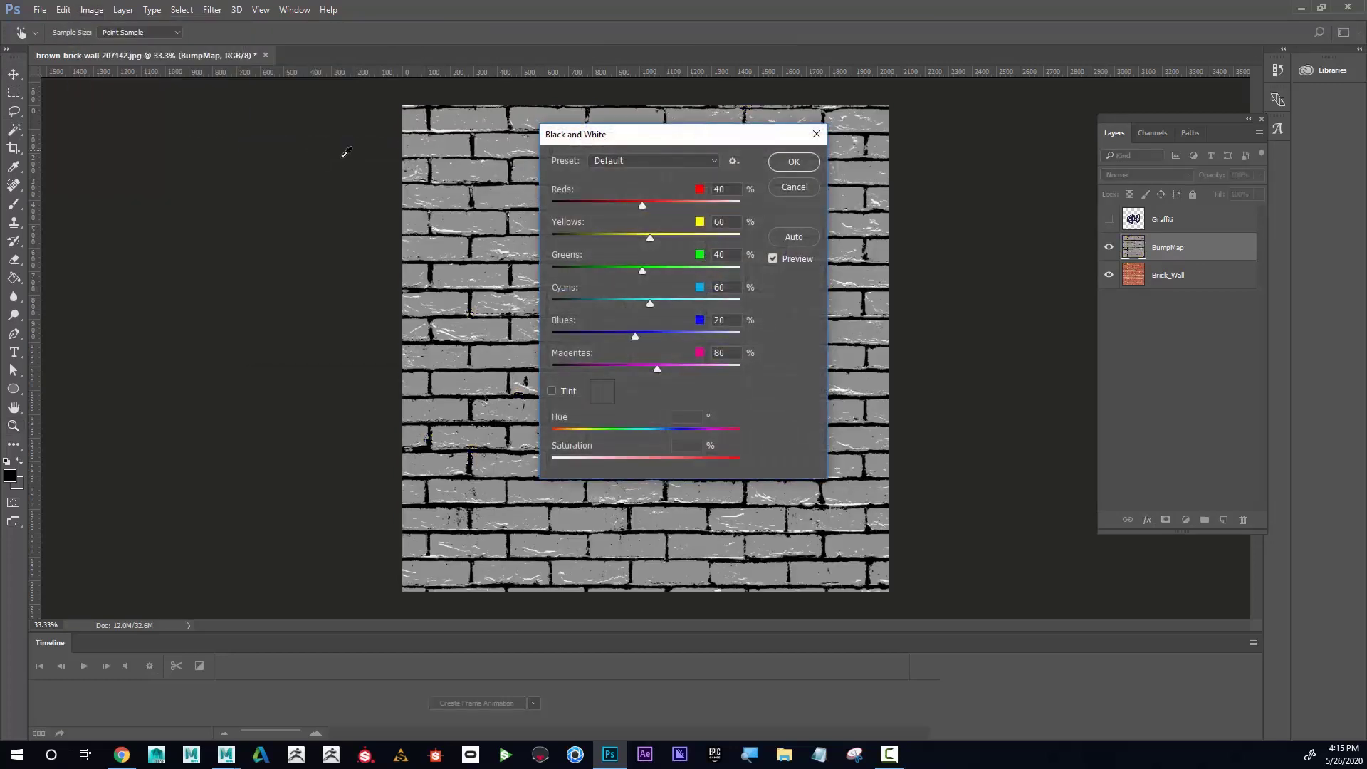
pyautogui.moveTo(709, 136); pyautogui.dragTo(254, 134)
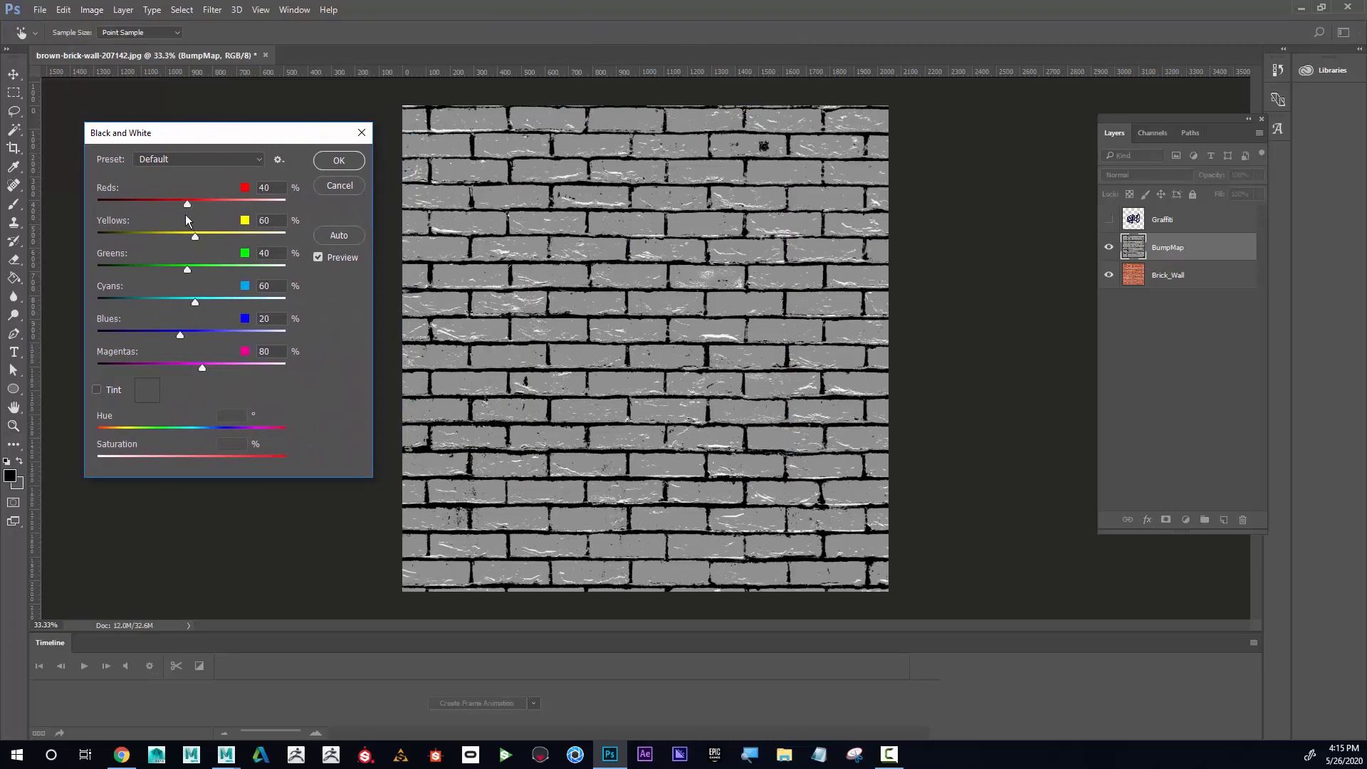
pyautogui.moveTo(186, 204); pyautogui.dragTo(118, 203)
pyautogui.moveTo(282, 205); pyautogui.dragTo(163, 204)
pyautogui.moveTo(182, 332)
pyautogui.mouseDown()
pyautogui.moveTo(52, 333)
pyautogui.moveTo(161, 333)
pyautogui.mouseUp()
# Set Greens to -200 and Yellows to 296, then apply the black-and-white conversion
pyautogui.moveTo(187, 271); pyautogui.dragTo(107, 258)
pyautogui.moveTo(194, 240); pyautogui.dragTo(2, 249)
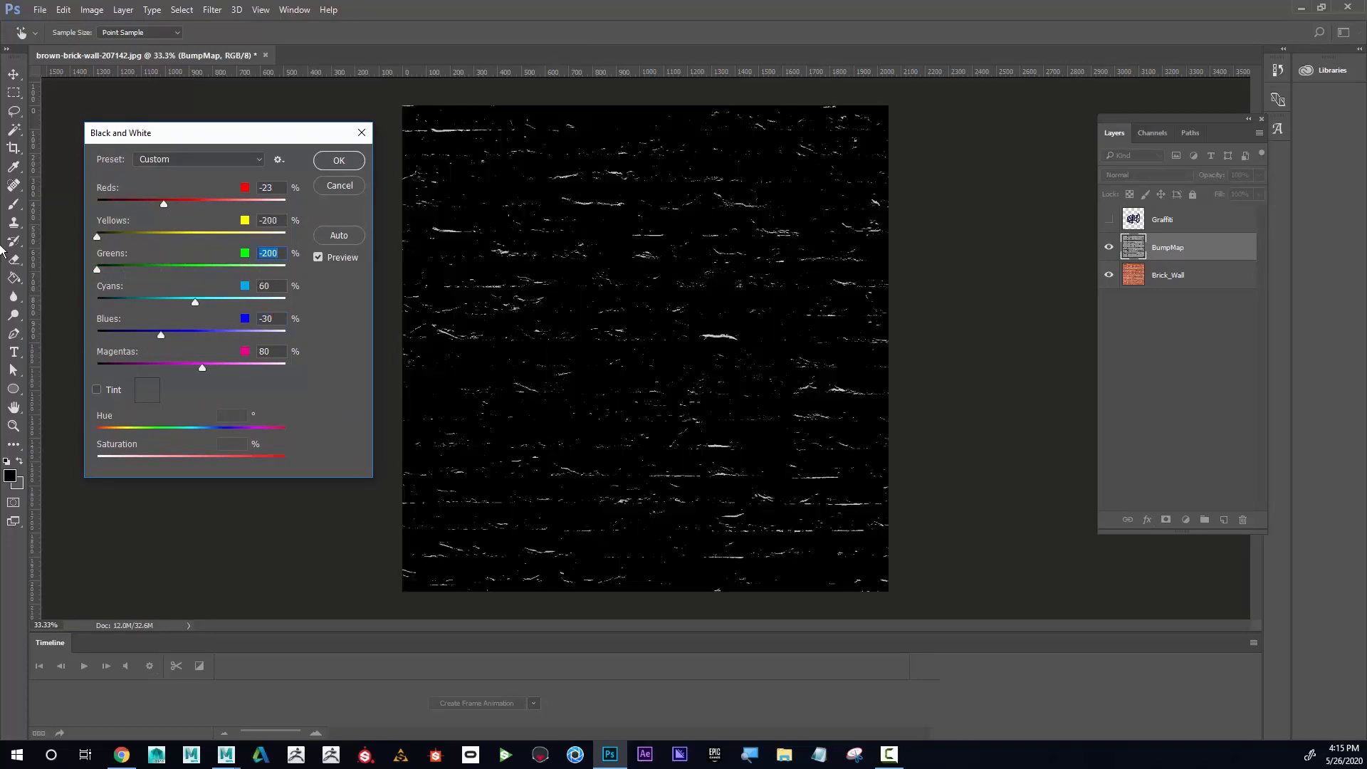
pyautogui.moveTo(100, 247); pyautogui.dragTo(275, 253)
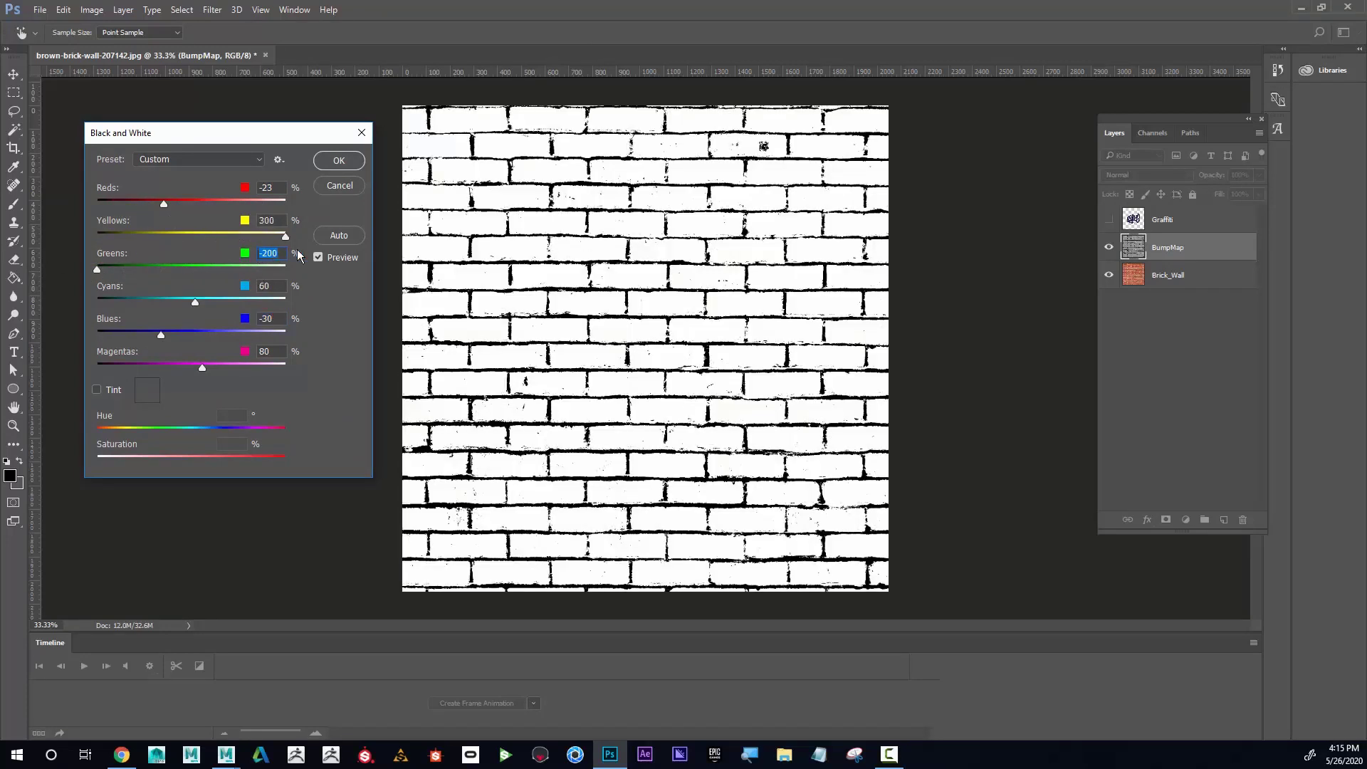
pyautogui.hotkey('shift', 'Tab')
pyautogui.press('Down')
pyautogui.press('Down')
pyautogui.press('Down')
pyautogui.press('Down')
pyautogui.moveTo(147, 207)
pyautogui.mouseDown()
pyautogui.moveTo(125, 212)
pyautogui.moveTo(172, 212)
pyautogui.mouseUp()
pyautogui.click(344, 163)
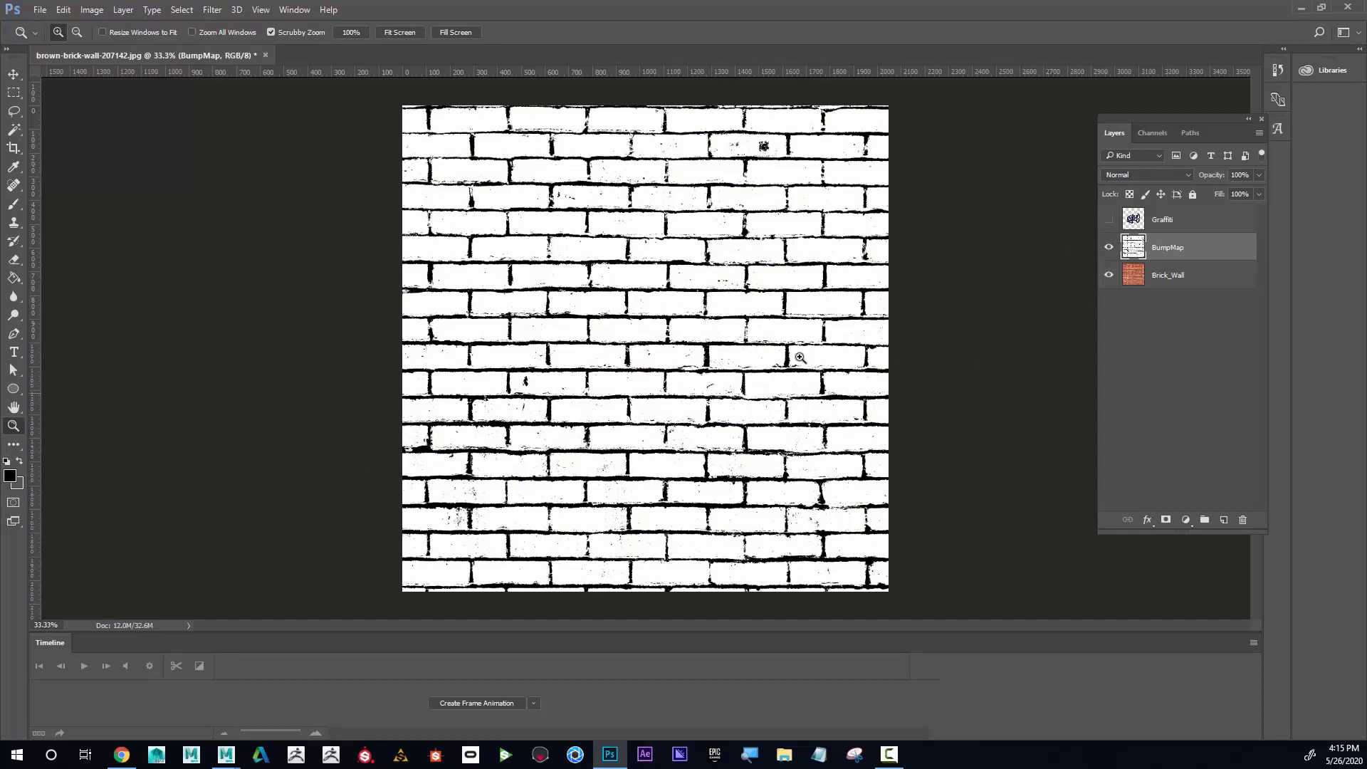
# Save a copy into Desktop > Intro_to_Maya > sourceimages
pyautogui.click(40, 10)
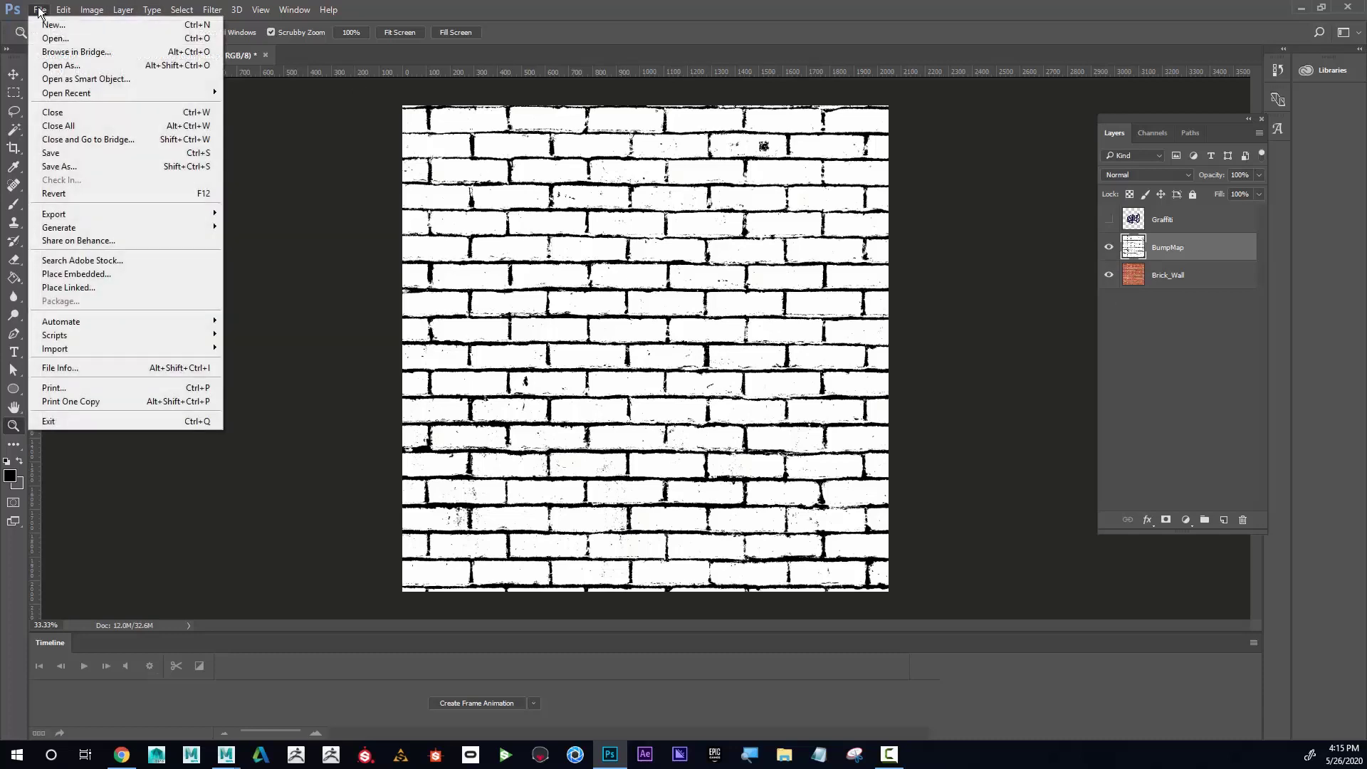
pyautogui.click(92, 166)
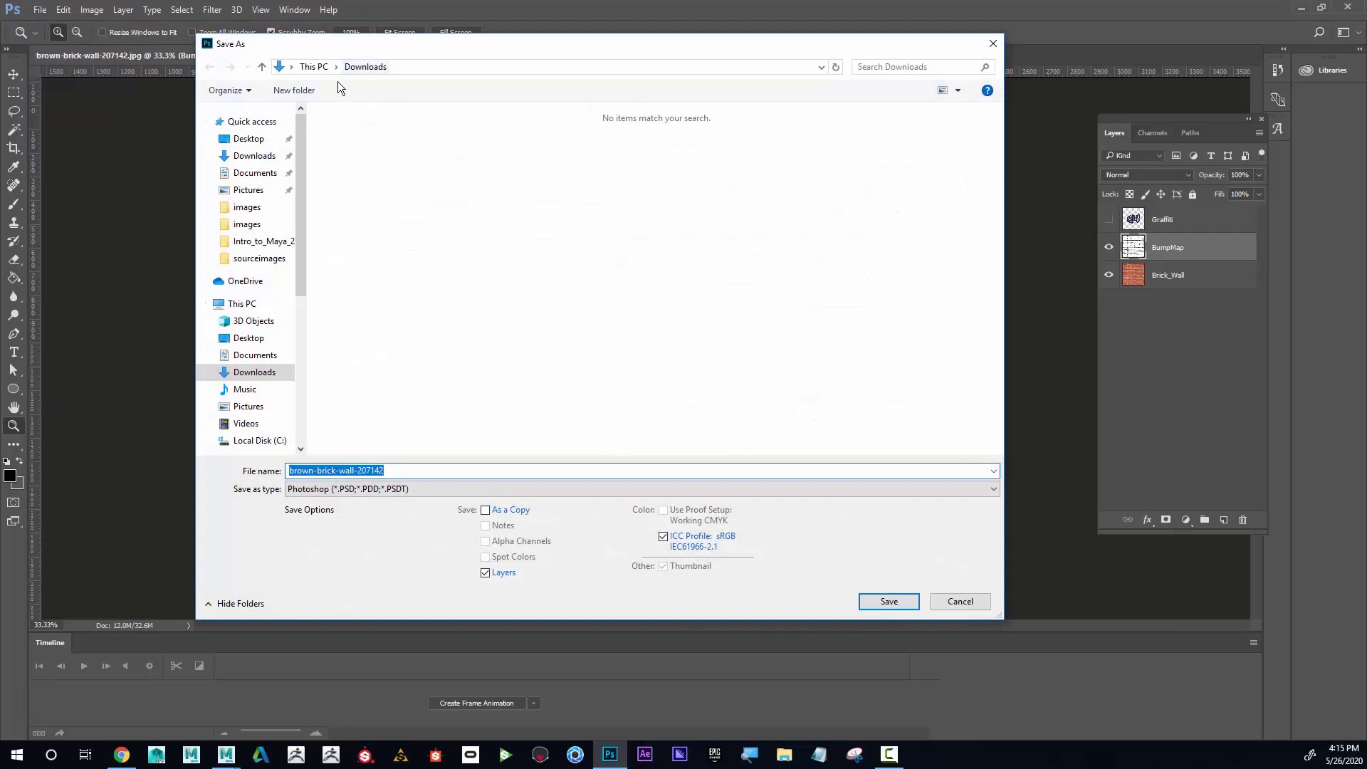
pyautogui.click(257, 138)
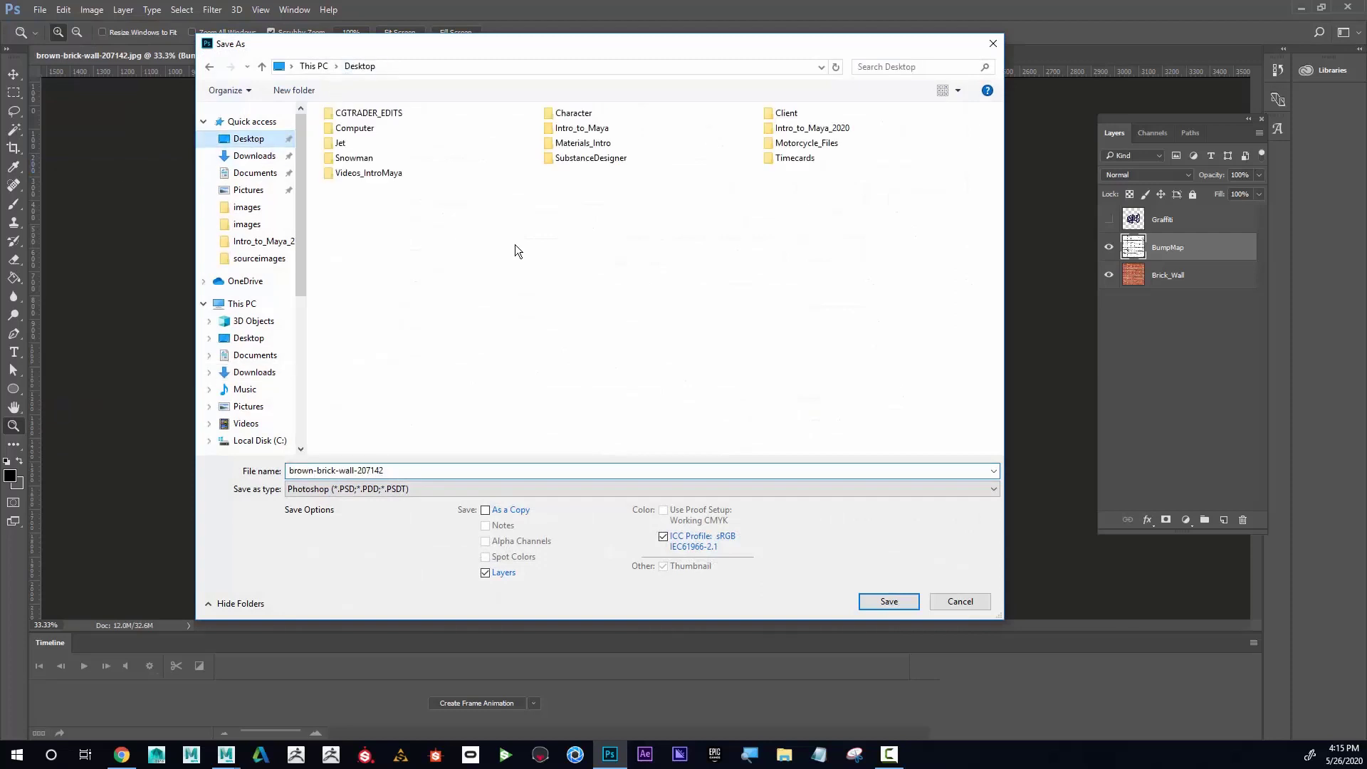
pyautogui.doubleClick(570, 130)
pyautogui.click(382, 312)
pyautogui.doubleClick(383, 311)
# Save it as a JPEG named Bricks_Bump
pyautogui.click(408, 488)
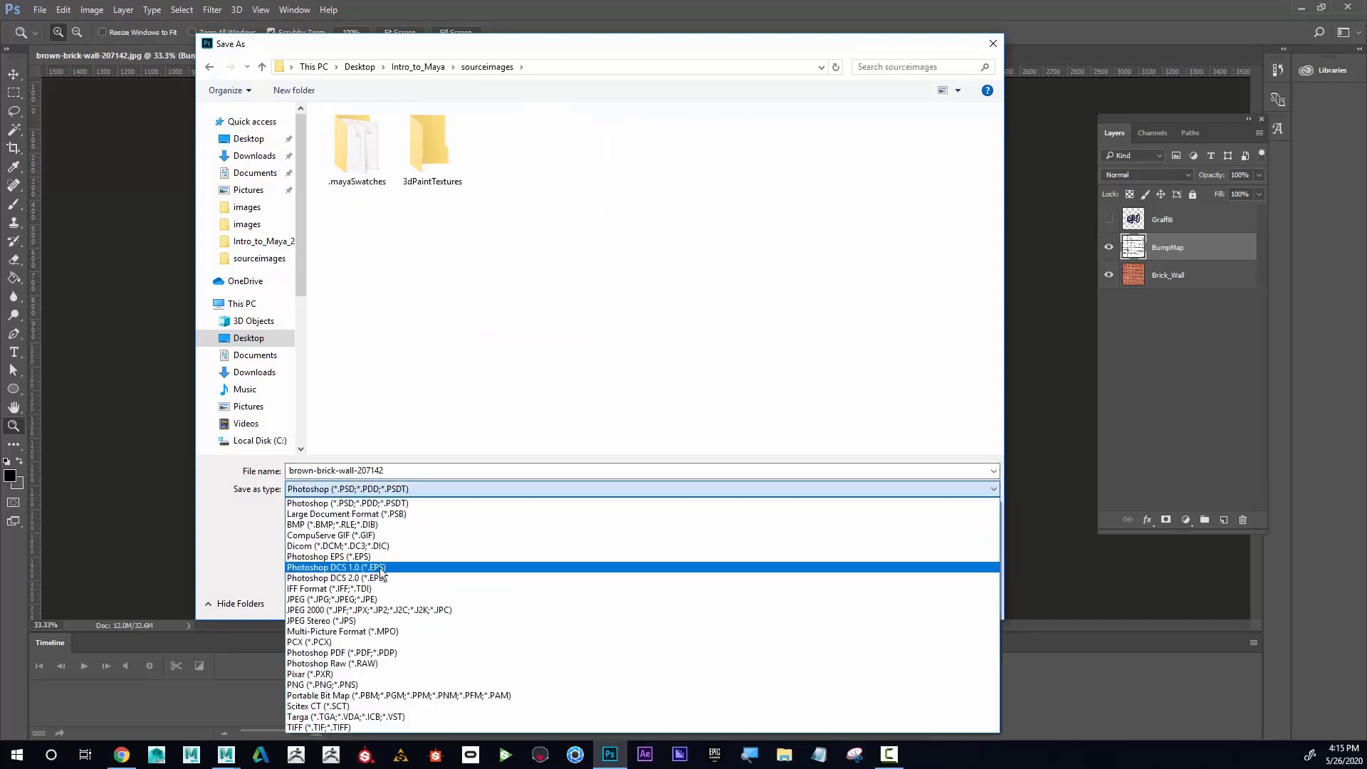
pyautogui.click(378, 600)
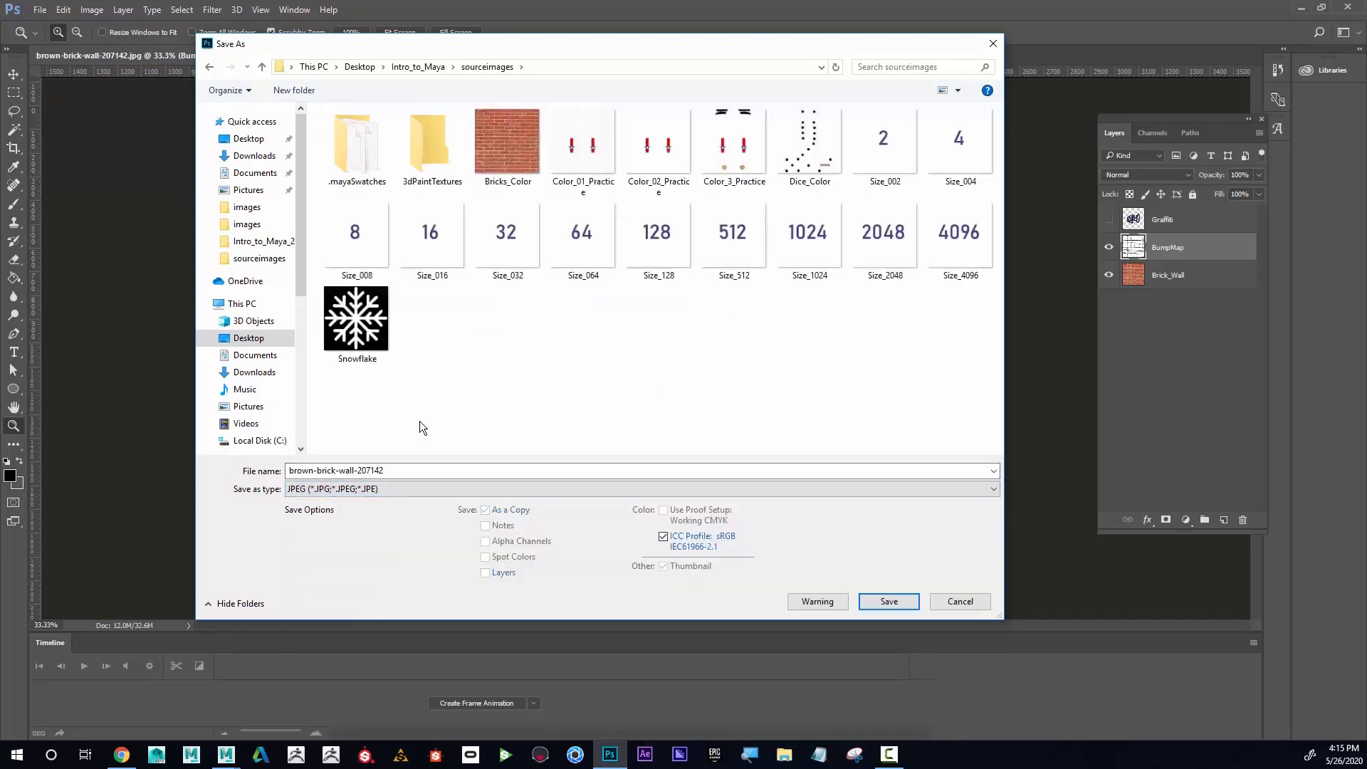
pyautogui.click(505, 166)
pyautogui.moveTo(337, 471); pyautogui.dragTo(318, 470)
pyautogui.write('Bu')
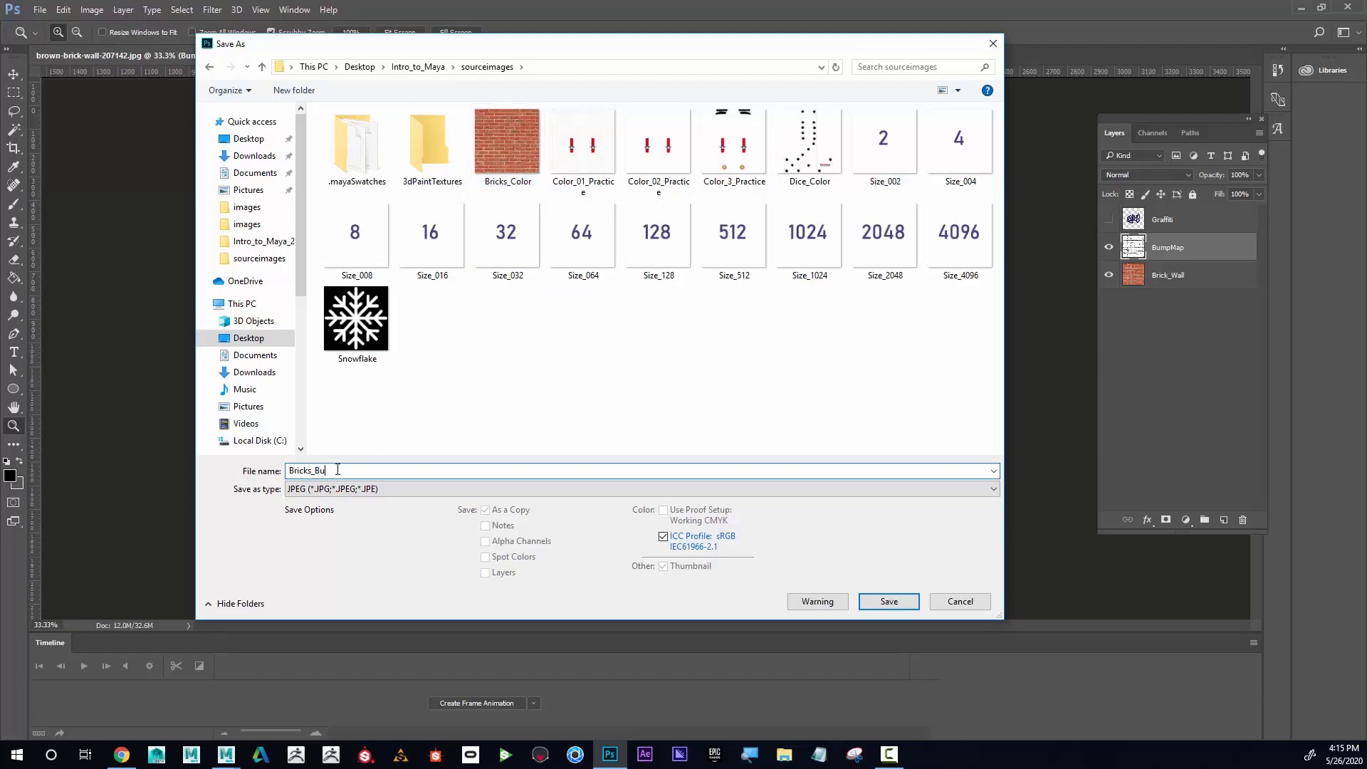
pyautogui.write('mp')
pyautogui.click(890, 602)
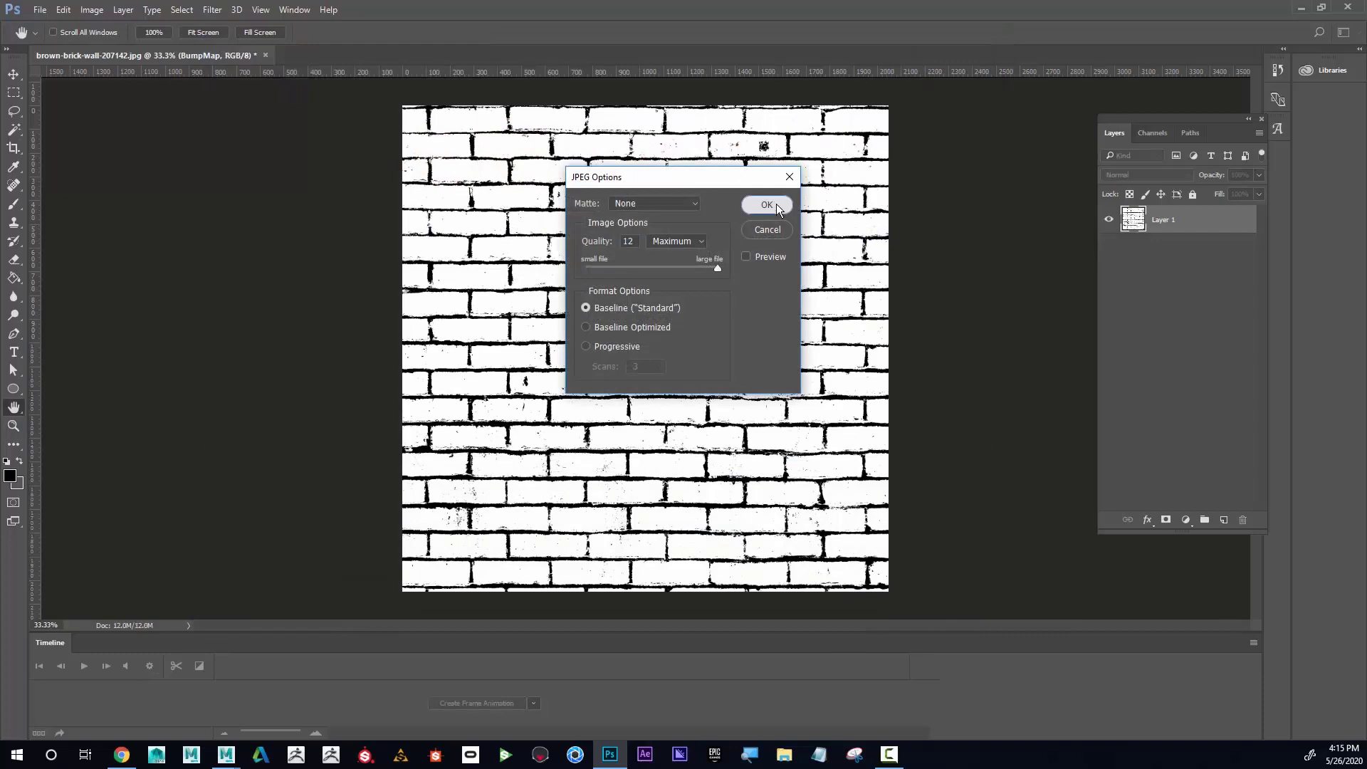
# Accept JPEG Quality 12, then in Maya select pPlane1 and show its Brick_Material attributes
pyautogui.click(766, 205)
pyautogui.hotkey('alt', 'Tab')
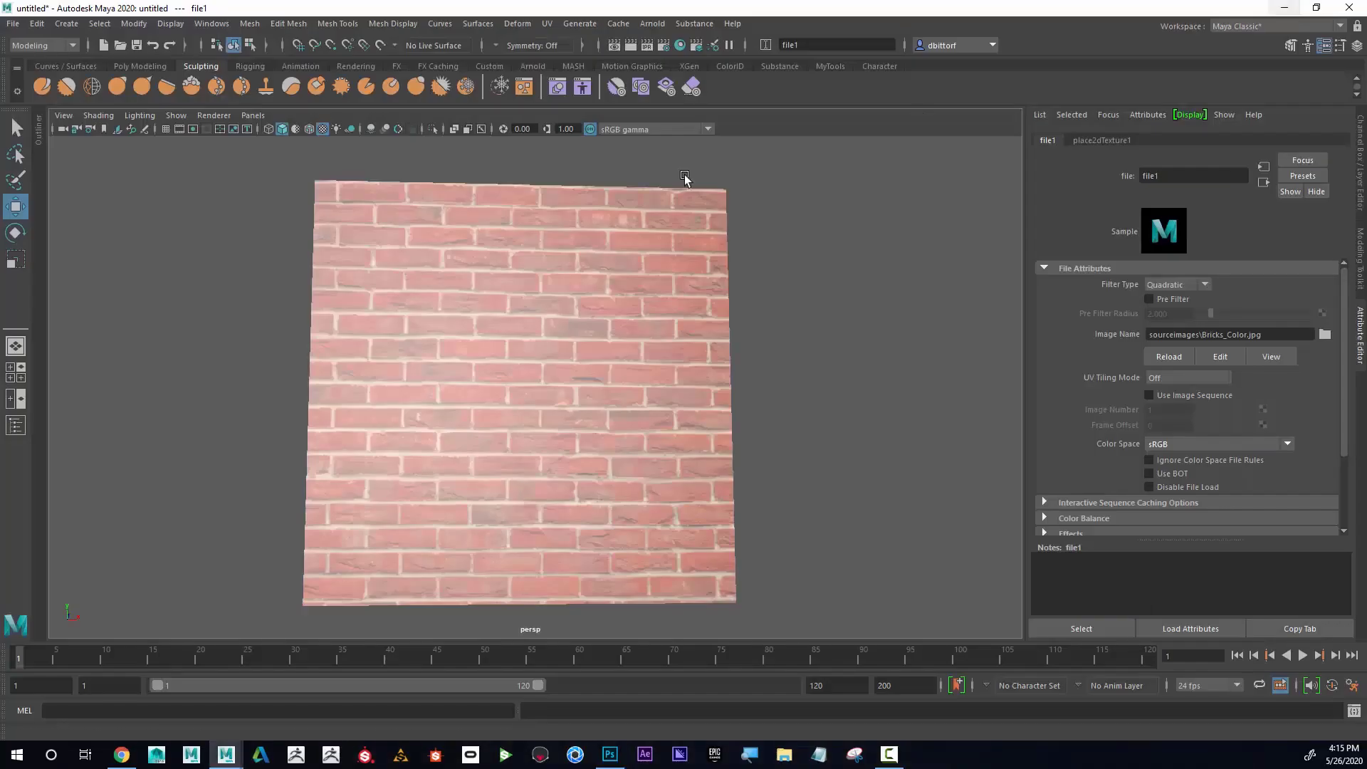
pyautogui.moveTo(389, 320)
pyautogui.keyDown('alt'); pyautogui.mouseDown()
pyautogui.moveTo(383, 309)
pyautogui.moveTo(403, 323)
pyautogui.mouseUp(); pyautogui.keyUp('alt')
pyautogui.click(499, 313)
pyautogui.moveTo(489, 308); pyautogui.dragTo(535, 655, button='right')
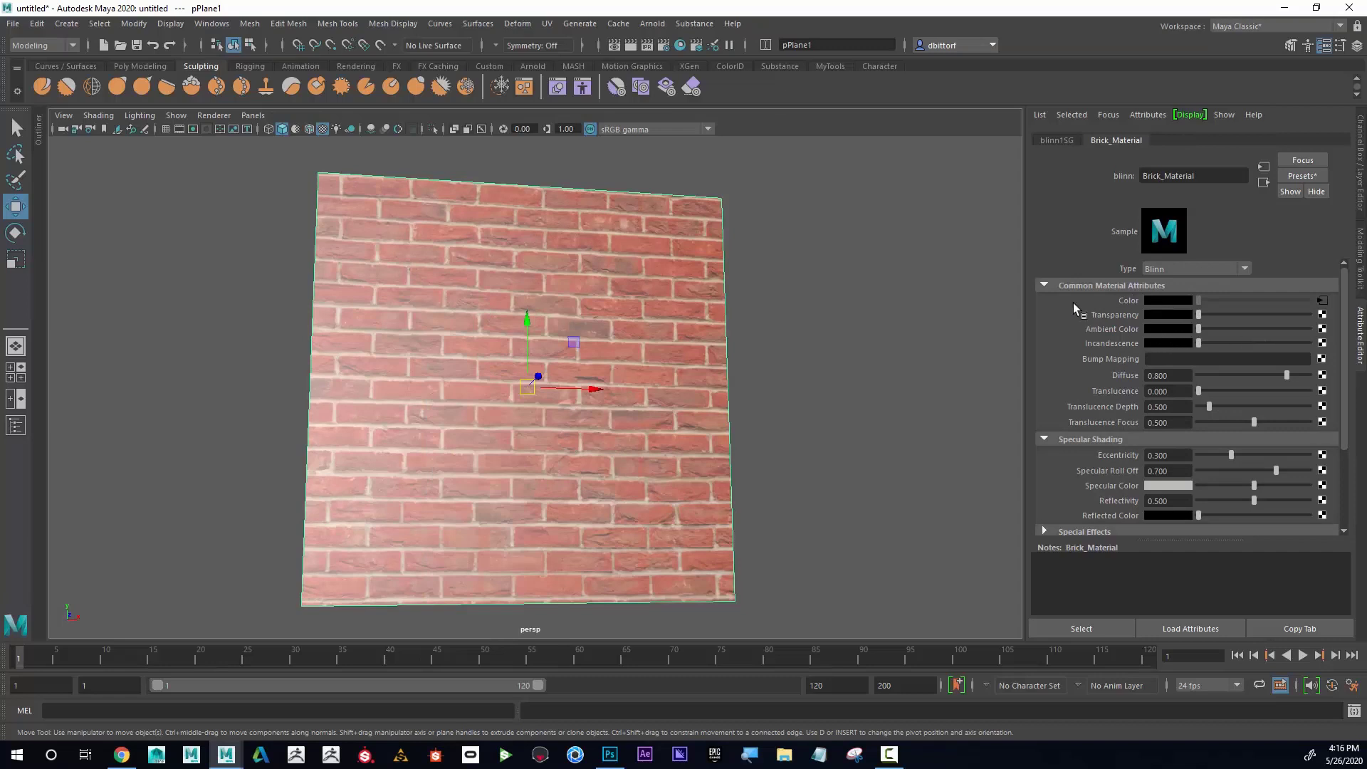
pyautogui.keyDown('alt'); pyautogui.moveTo(680, 308); pyautogui.dragTo(682, 309); pyautogui.keyUp('alt')
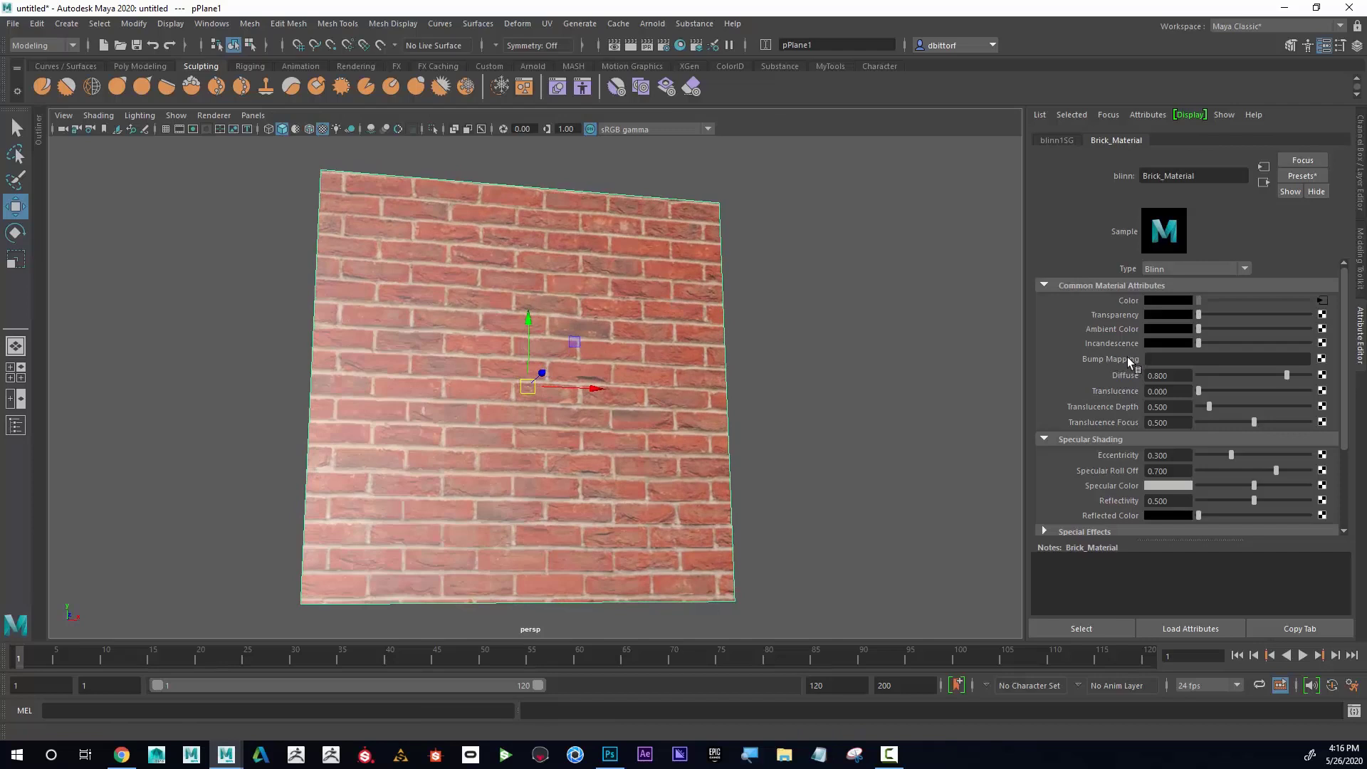
# Connect a file texture loading Bricks_Bump.jpg to Brick_Material's Bump Mapping
pyautogui.click(1321, 359)
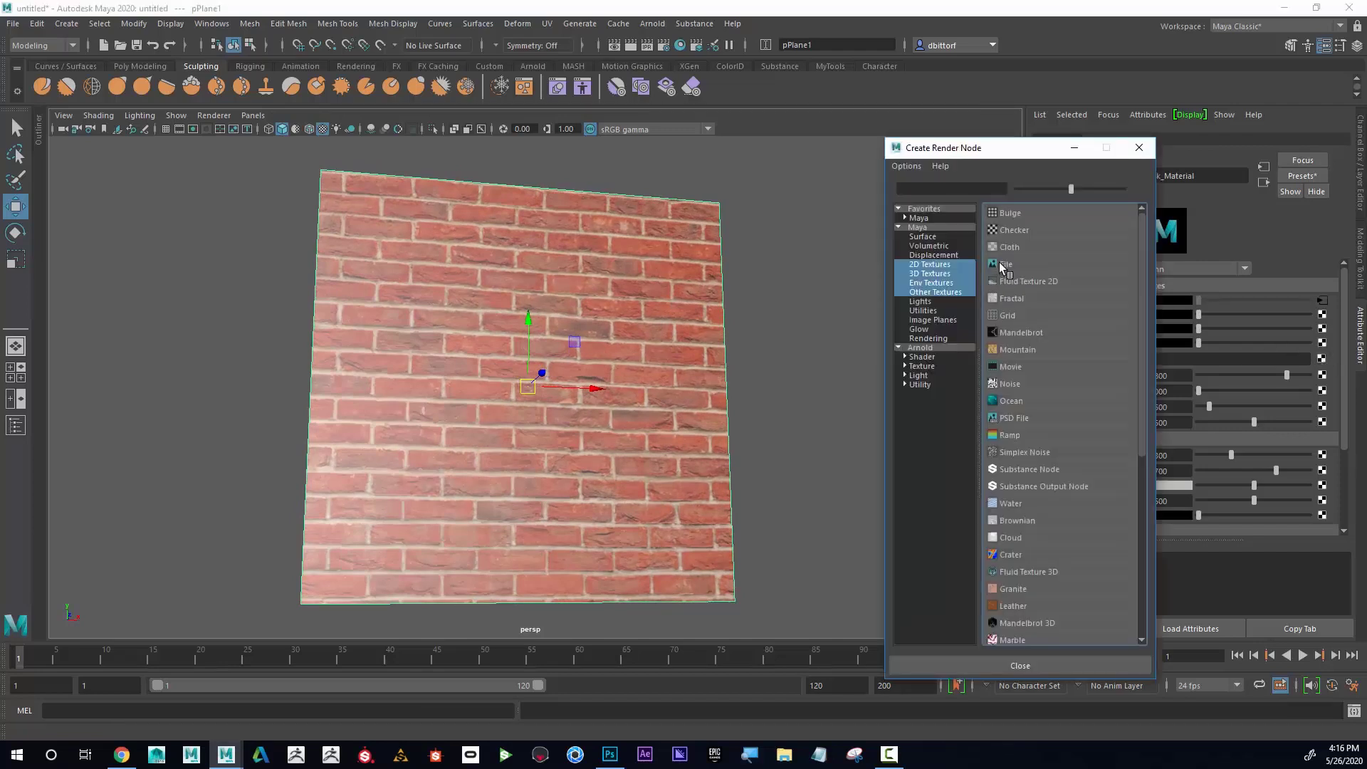
pyautogui.click(1002, 264)
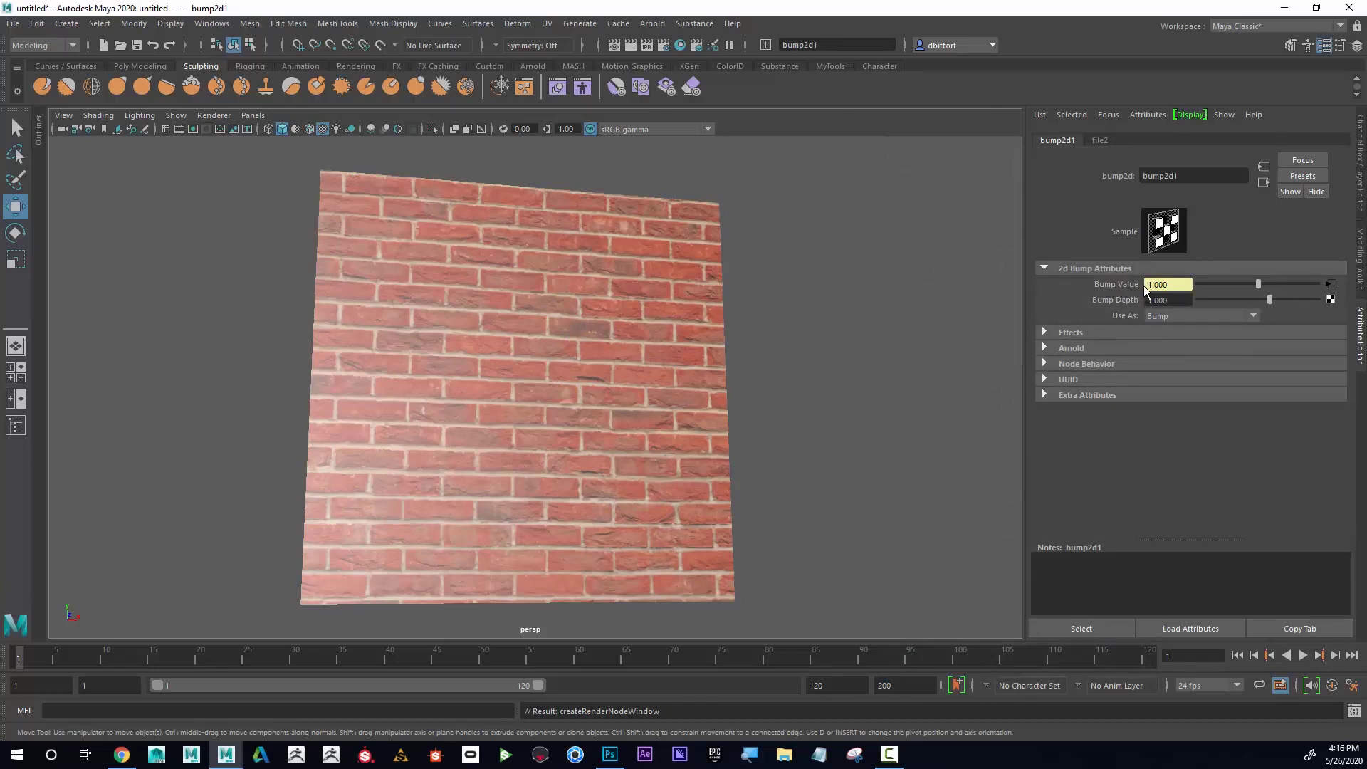
pyautogui.click(1331, 284)
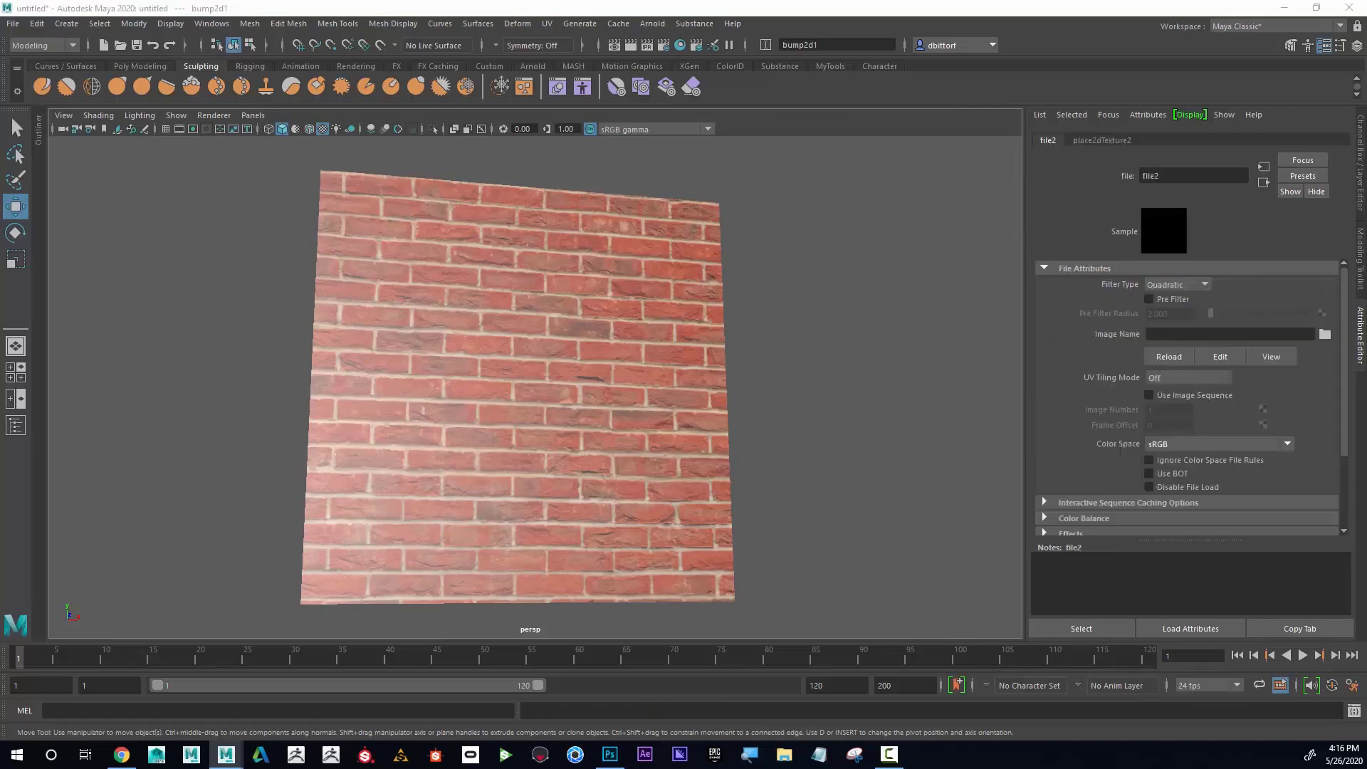
pyautogui.click(1324, 334)
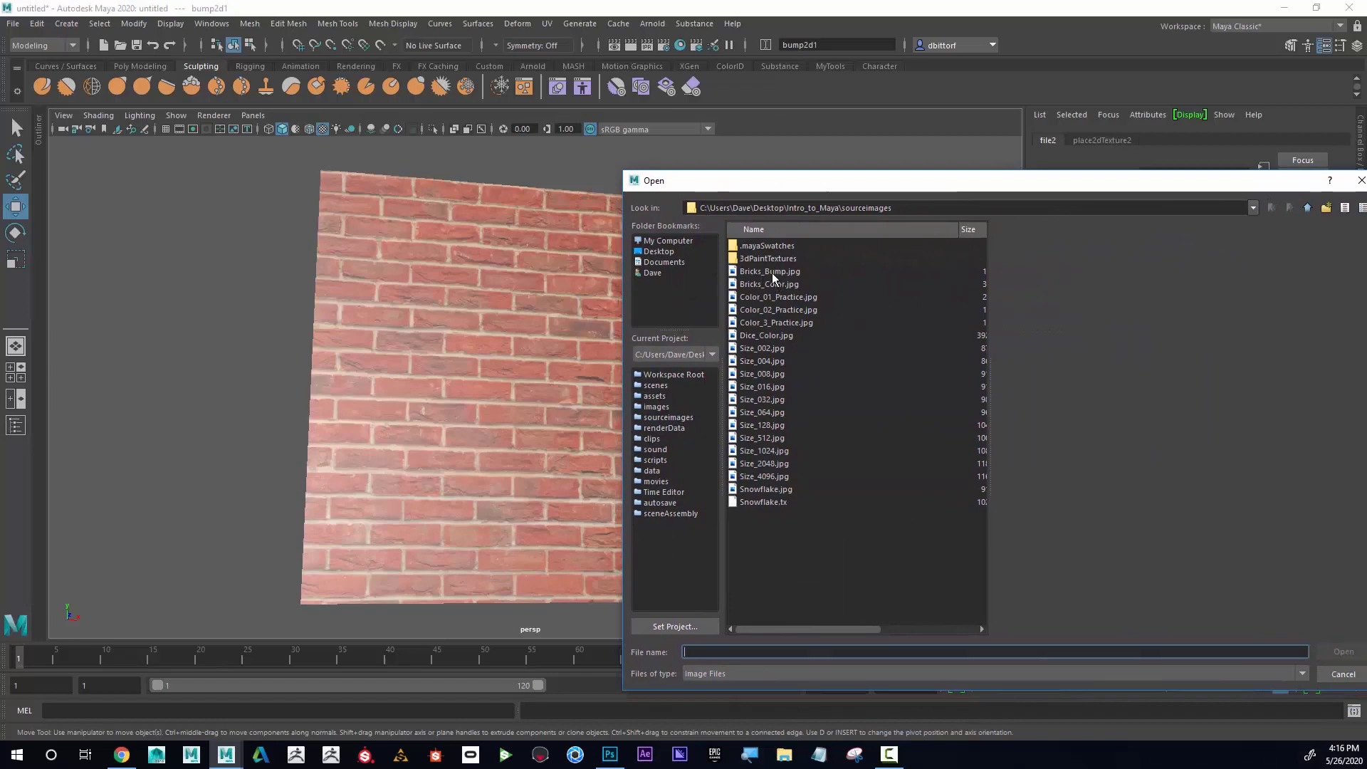
pyautogui.click(772, 271)
pyautogui.moveTo(939, 183); pyautogui.dragTo(776, 165)
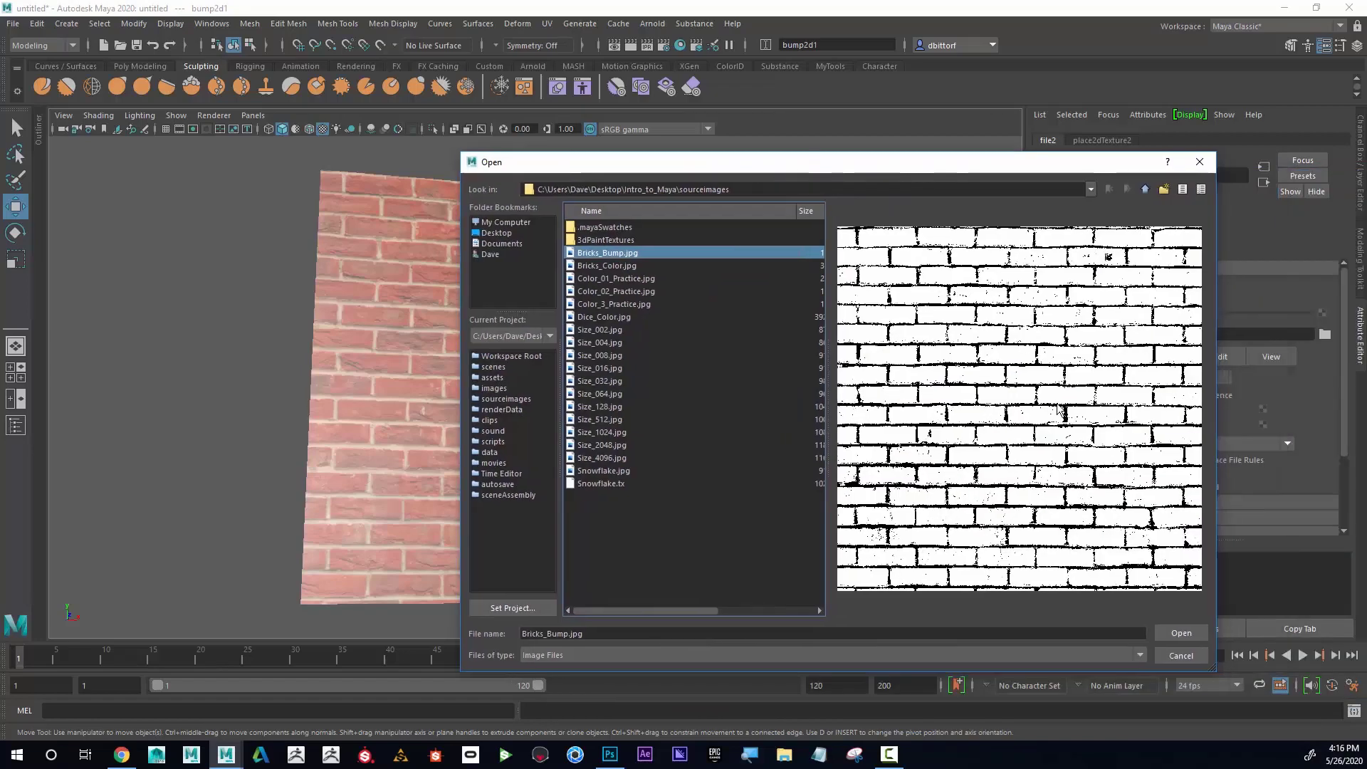
pyautogui.click(1180, 633)
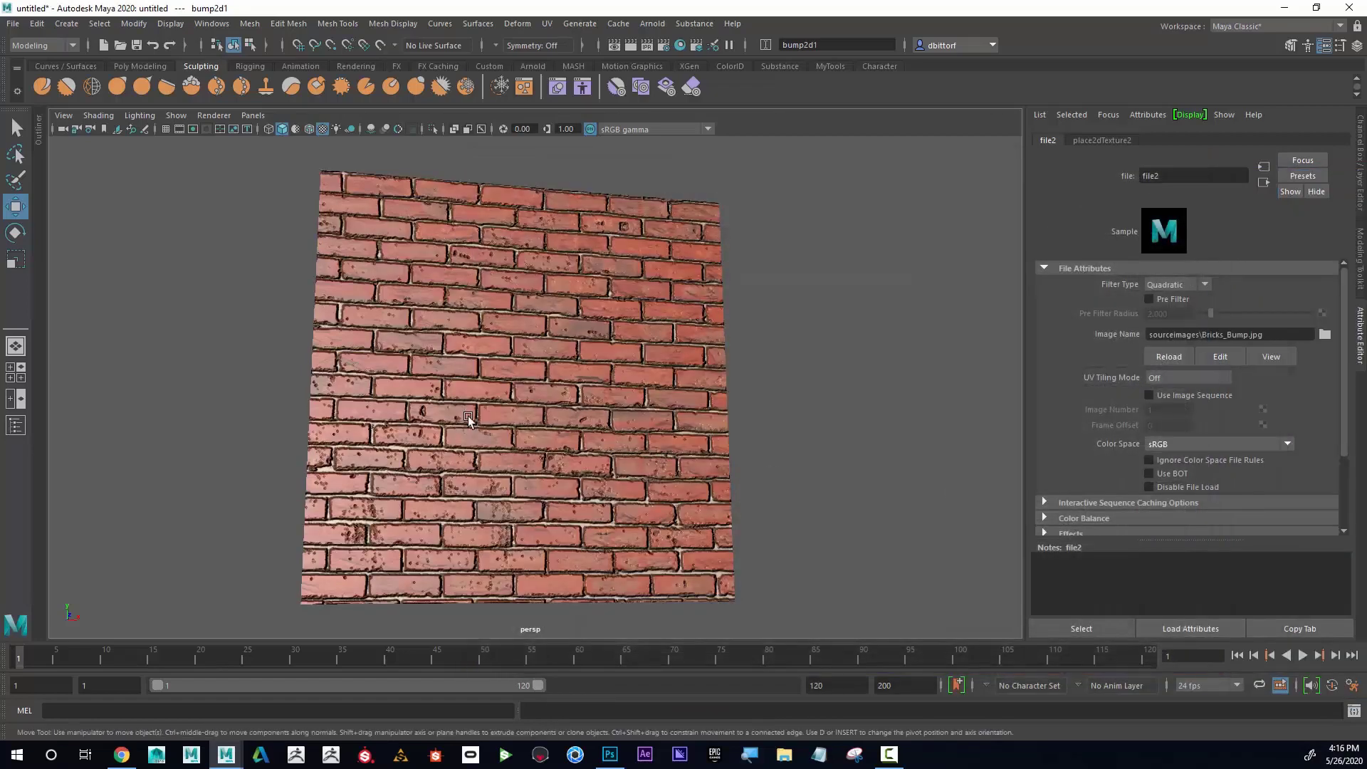
# Reselect the brick plane and reopen its Brick_Material attributes
pyautogui.keyDown('alt'); pyautogui.moveTo(505, 428); pyautogui.dragTo(604, 433); pyautogui.keyUp('alt')
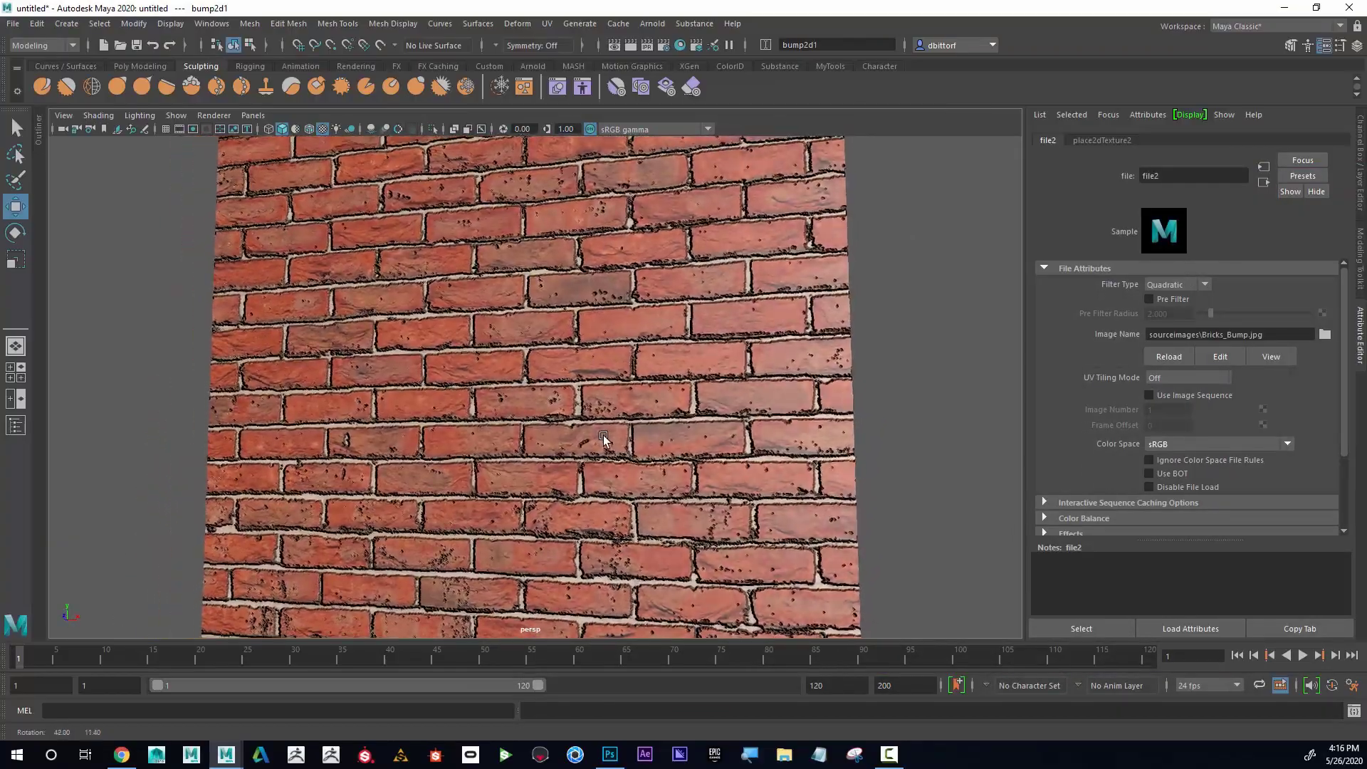
pyautogui.keyDown('alt'); pyautogui.moveTo(603, 438); pyautogui.dragTo(611, 434); pyautogui.keyUp('alt')
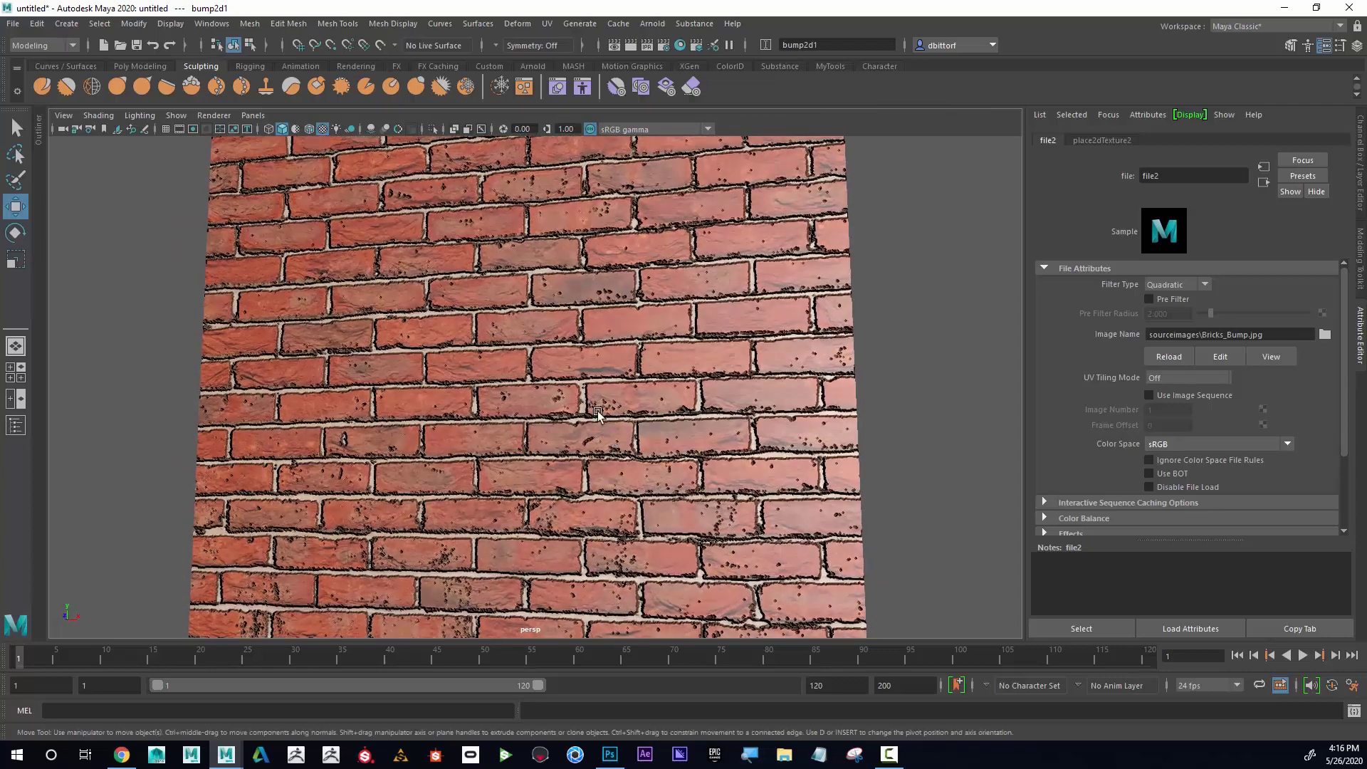
pyautogui.click(627, 331)
pyautogui.moveTo(629, 326); pyautogui.dragTo(633, 670, button='right')
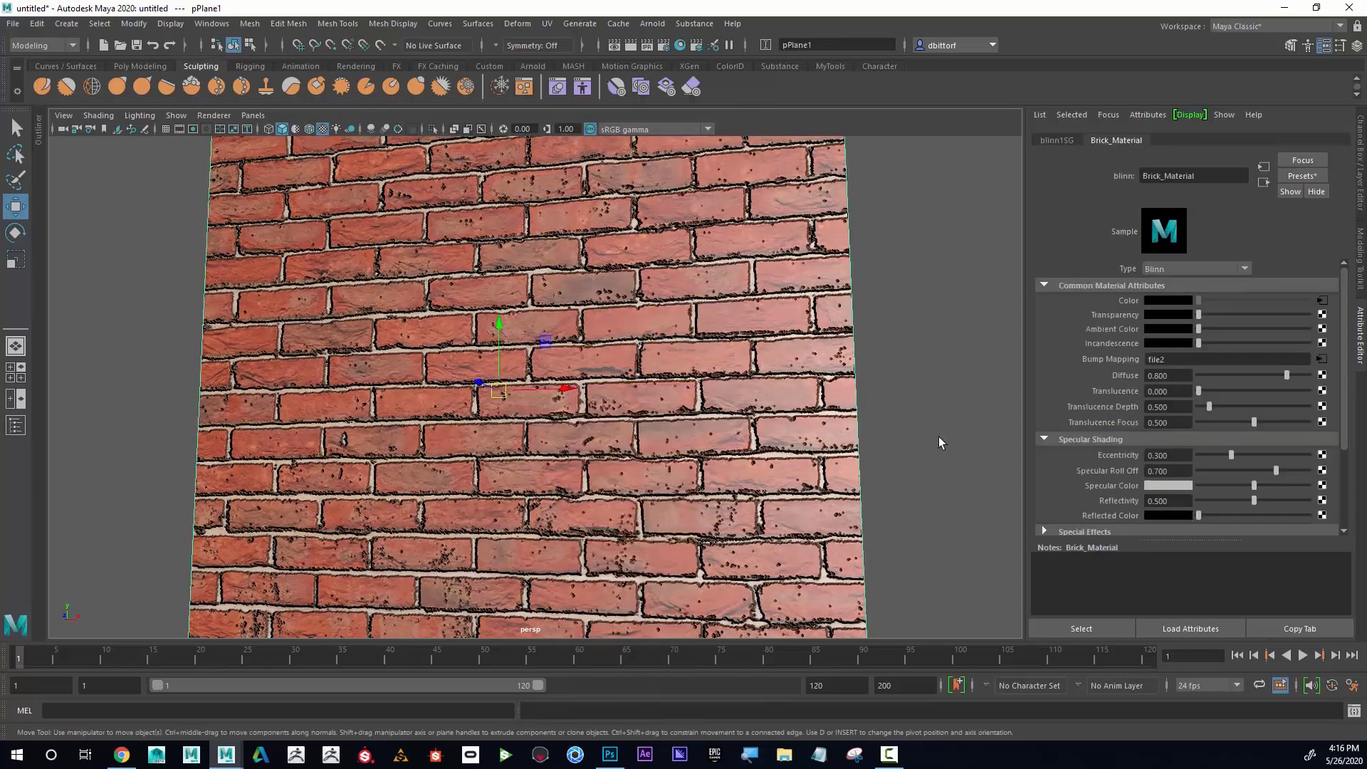
# Set bump2d1's Bump Depth to 0.120 and orbit to inspect the brick relief
pyautogui.rightClick(1116, 357)
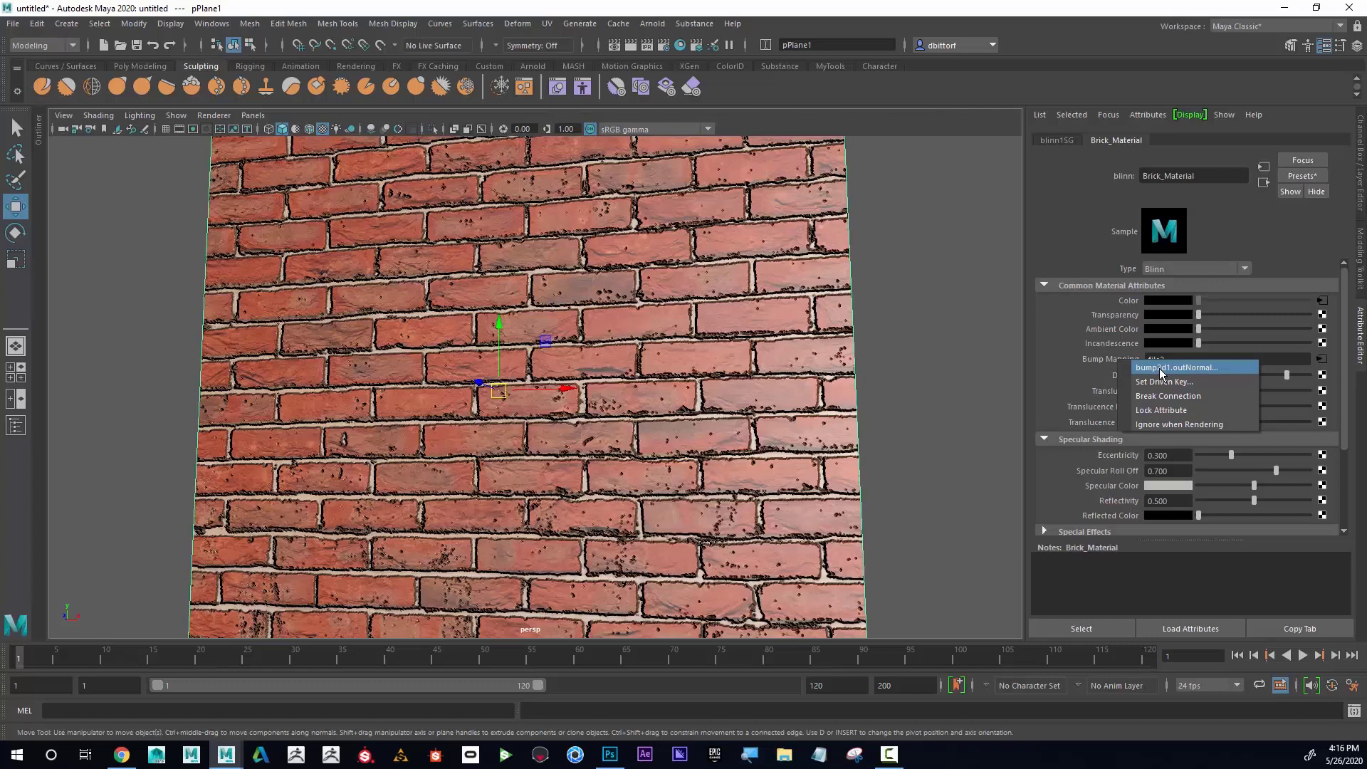
pyautogui.click(1161, 369)
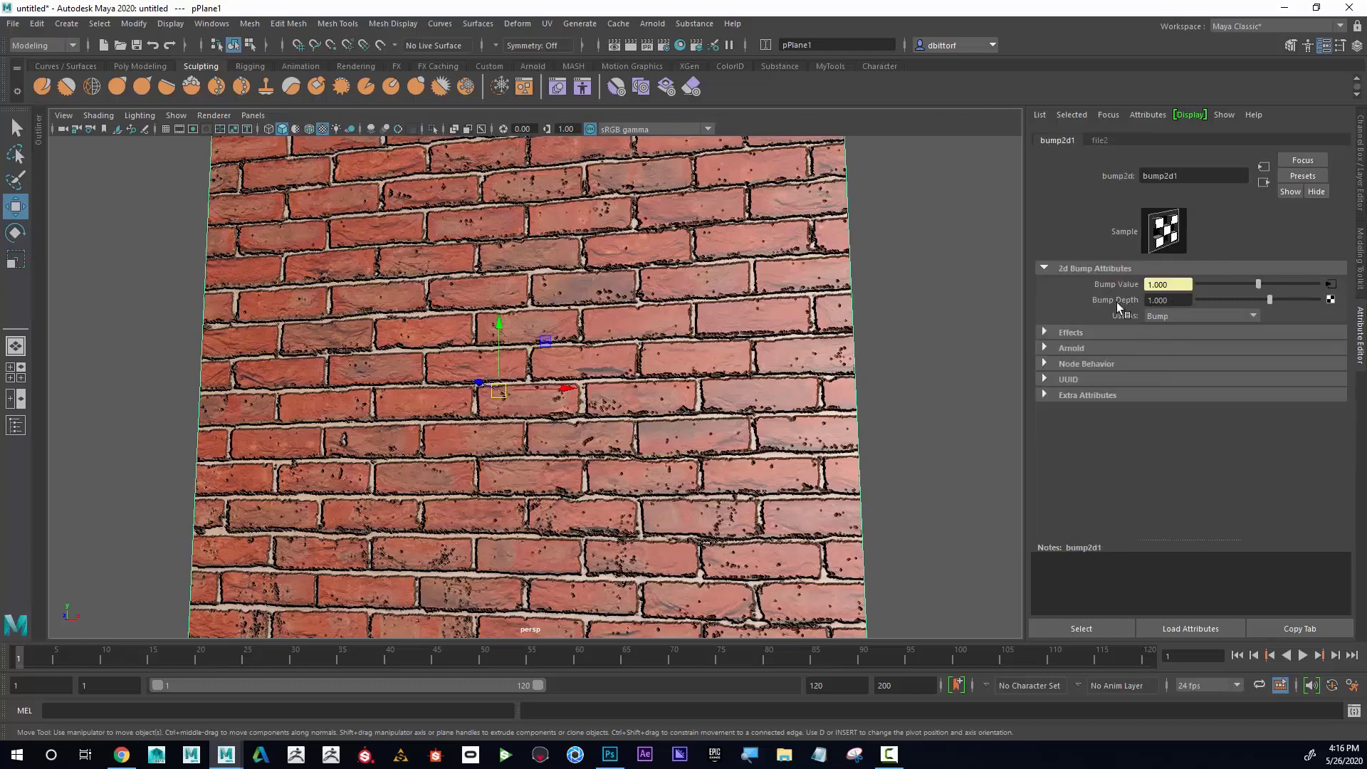
pyautogui.moveTo(1266, 303); pyautogui.dragTo(1258, 306)
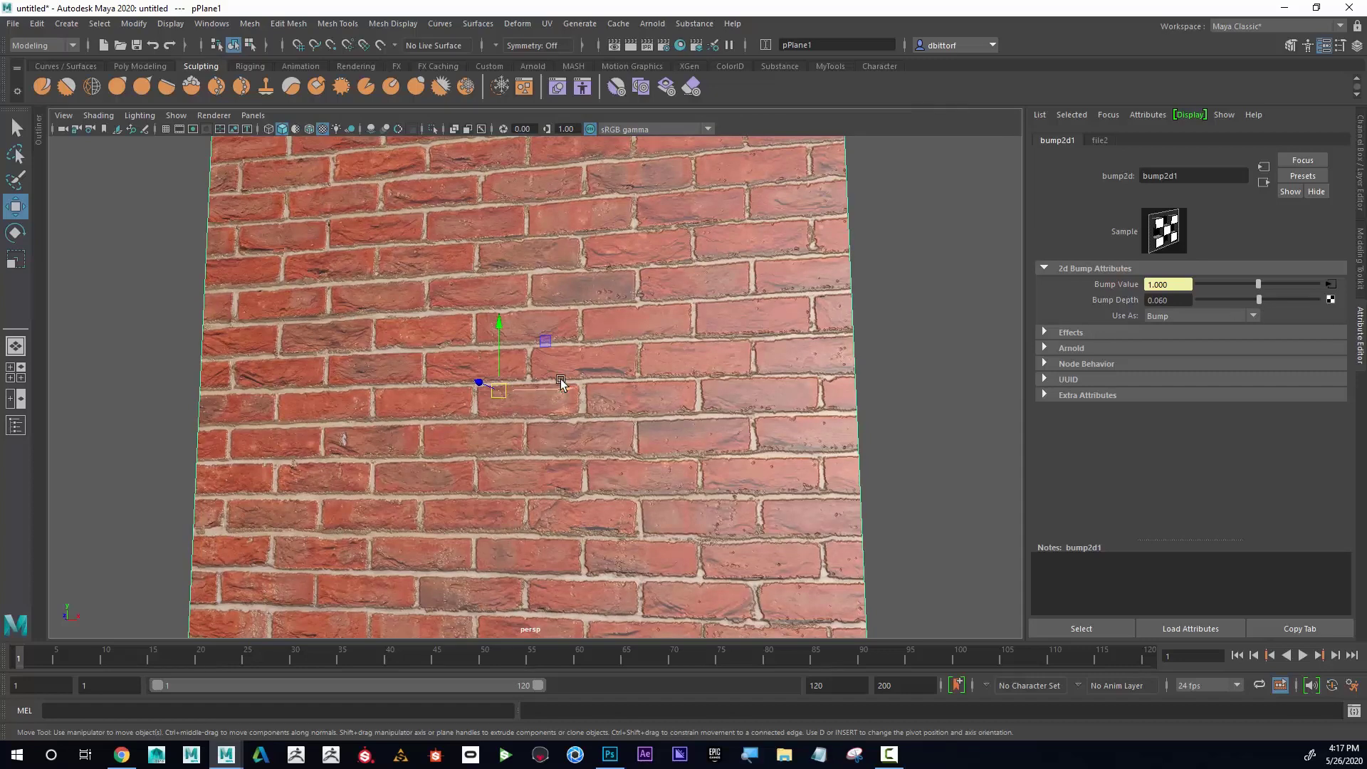
pyautogui.keyDown('alt'); pyautogui.moveTo(514, 397); pyautogui.dragTo(570, 402); pyautogui.keyUp('alt')
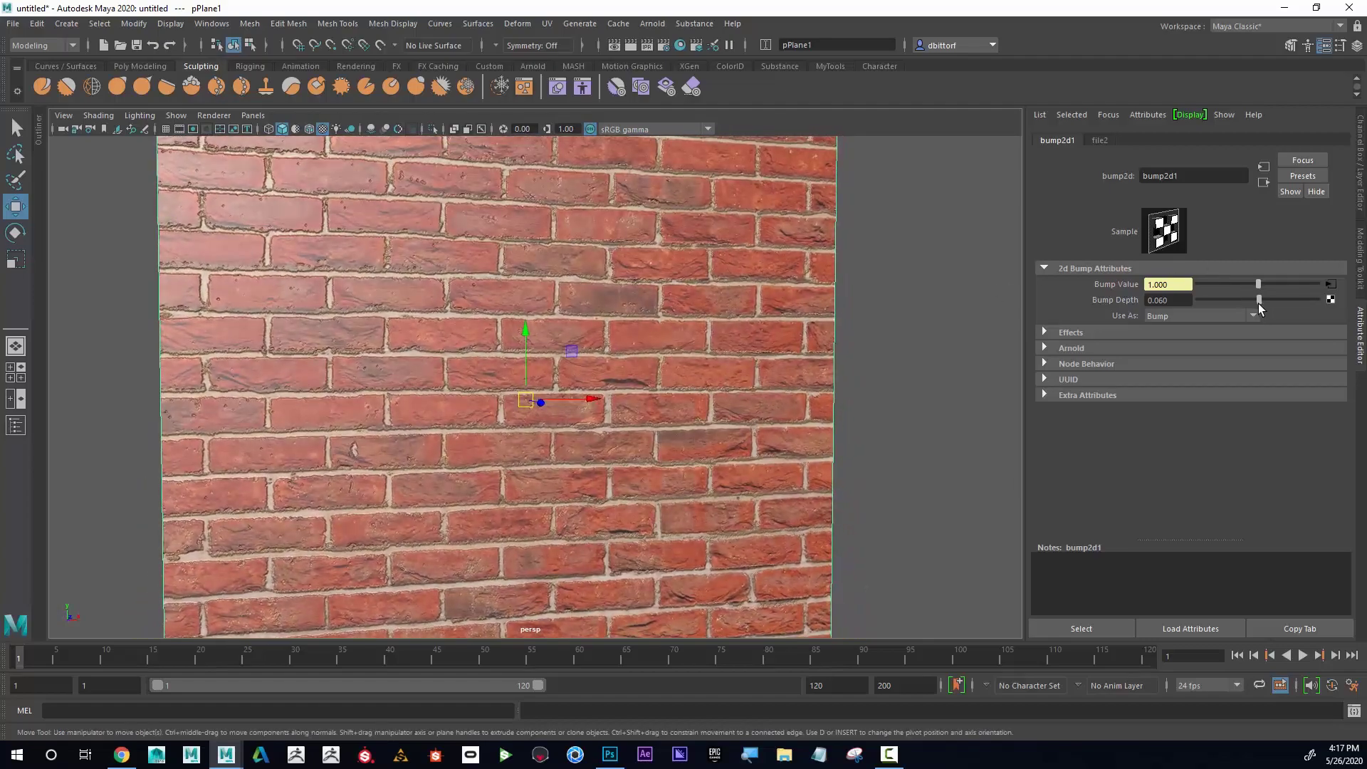
pyautogui.moveTo(1258, 306); pyautogui.dragTo(1259, 306)
pyautogui.moveTo(472, 345)
pyautogui.keyDown('alt'); pyautogui.mouseDown()
pyautogui.moveTo(479, 360)
pyautogui.moveTo(706, 335)
pyautogui.moveTo(677, 292)
pyautogui.moveTo(536, 321)
pyautogui.moveTo(444, 302)
pyautogui.moveTo(644, 314)
pyautogui.moveTo(519, 315)
pyautogui.mouseUp(); pyautogui.keyUp('alt')
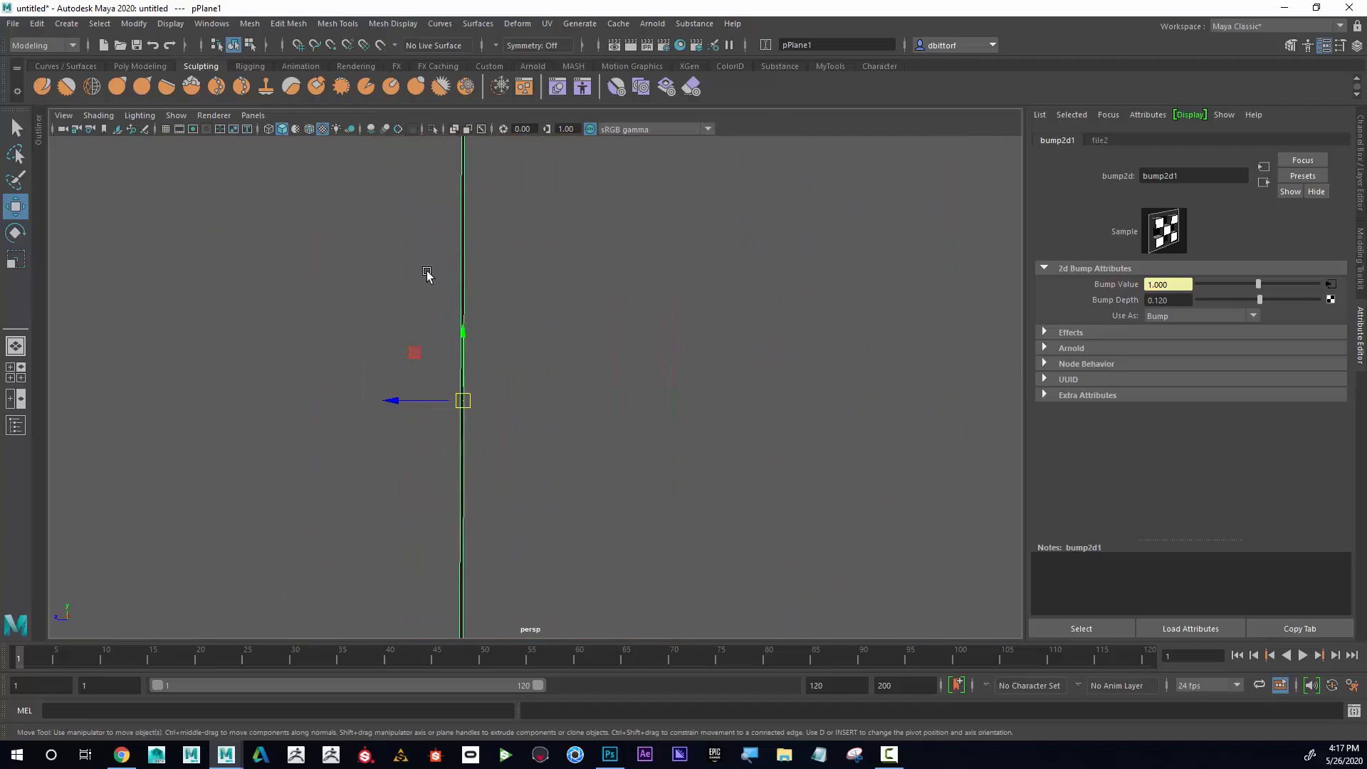
pyautogui.keyDown('alt'); pyautogui.moveTo(416, 285); pyautogui.dragTo(554, 268); pyautogui.keyUp('alt')
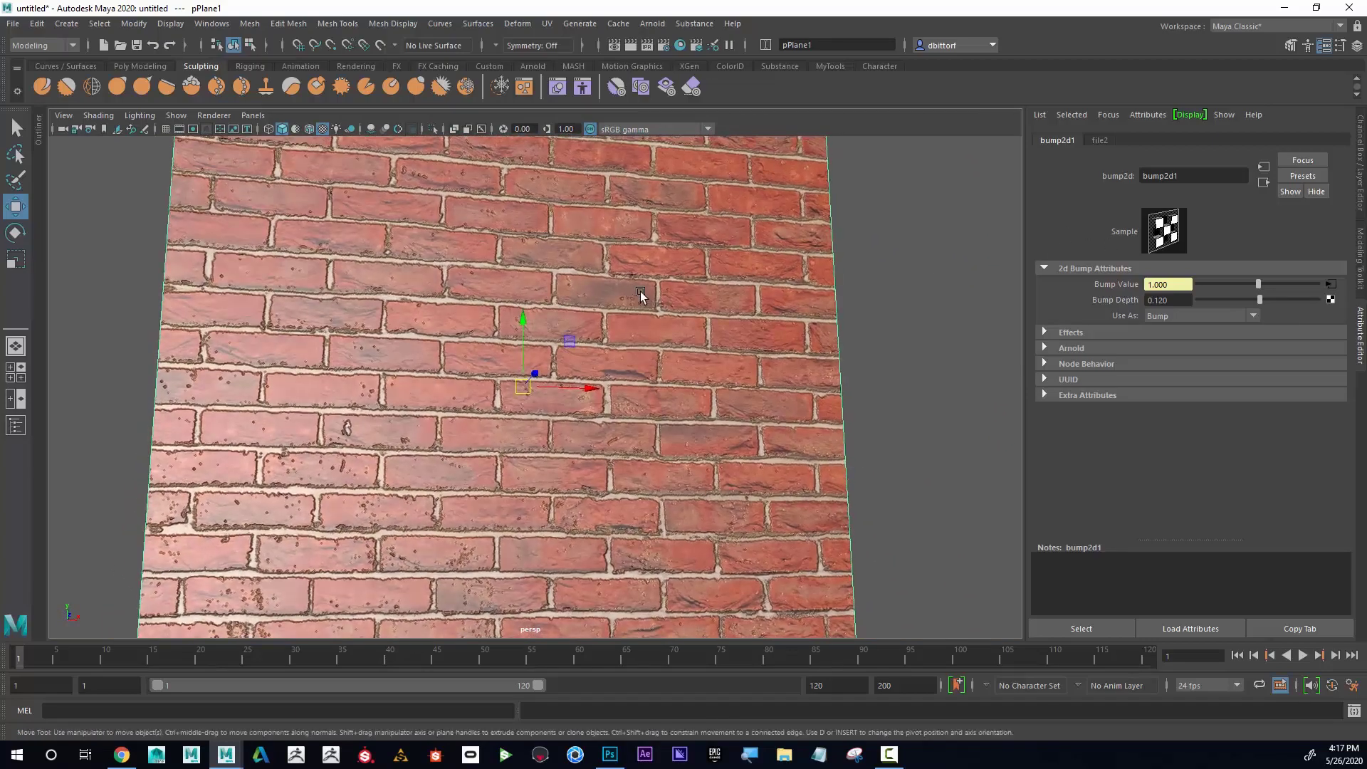
# Break the Color connection on Brick_Material, leaving a grey bumped plane
pyautogui.moveTo(695, 313); pyautogui.dragTo(696, 482, button='right')
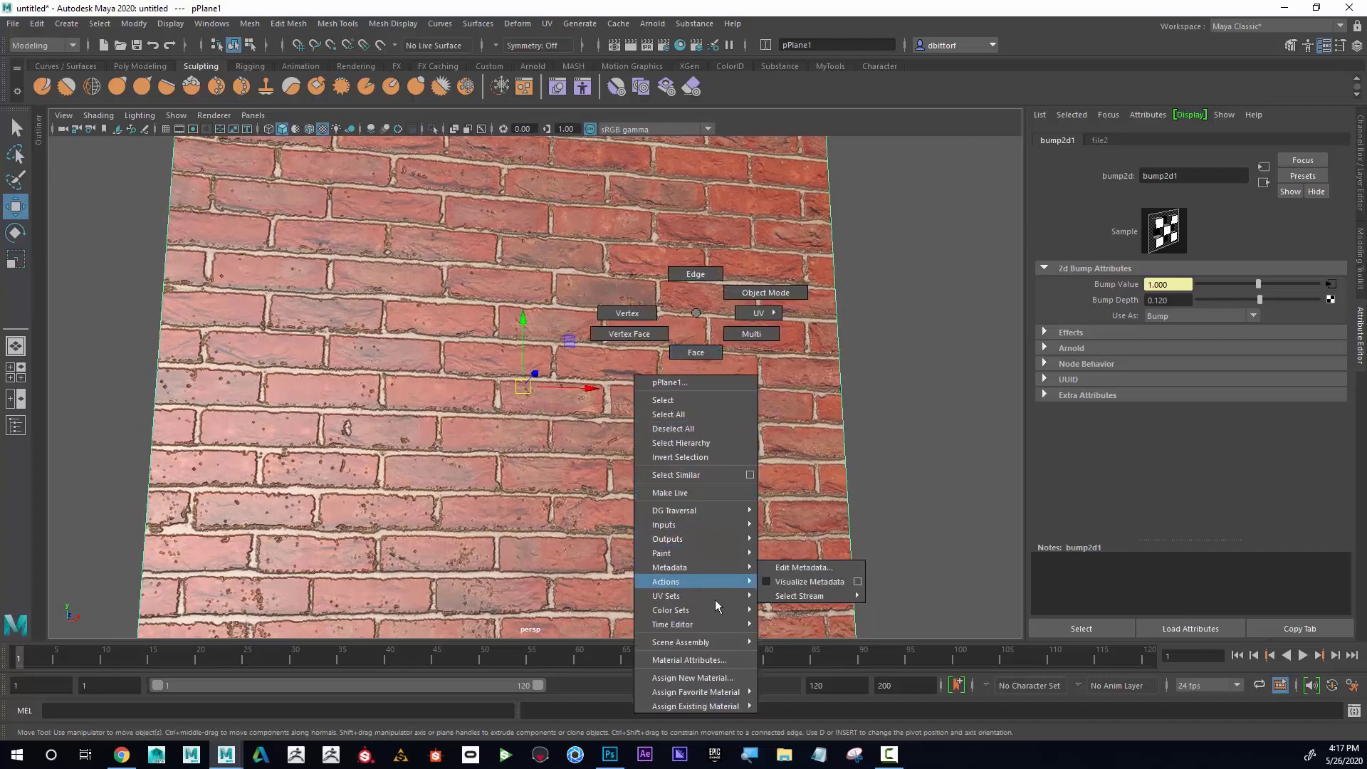
pyautogui.moveTo(719, 666); pyautogui.dragTo(719, 663, button='right')
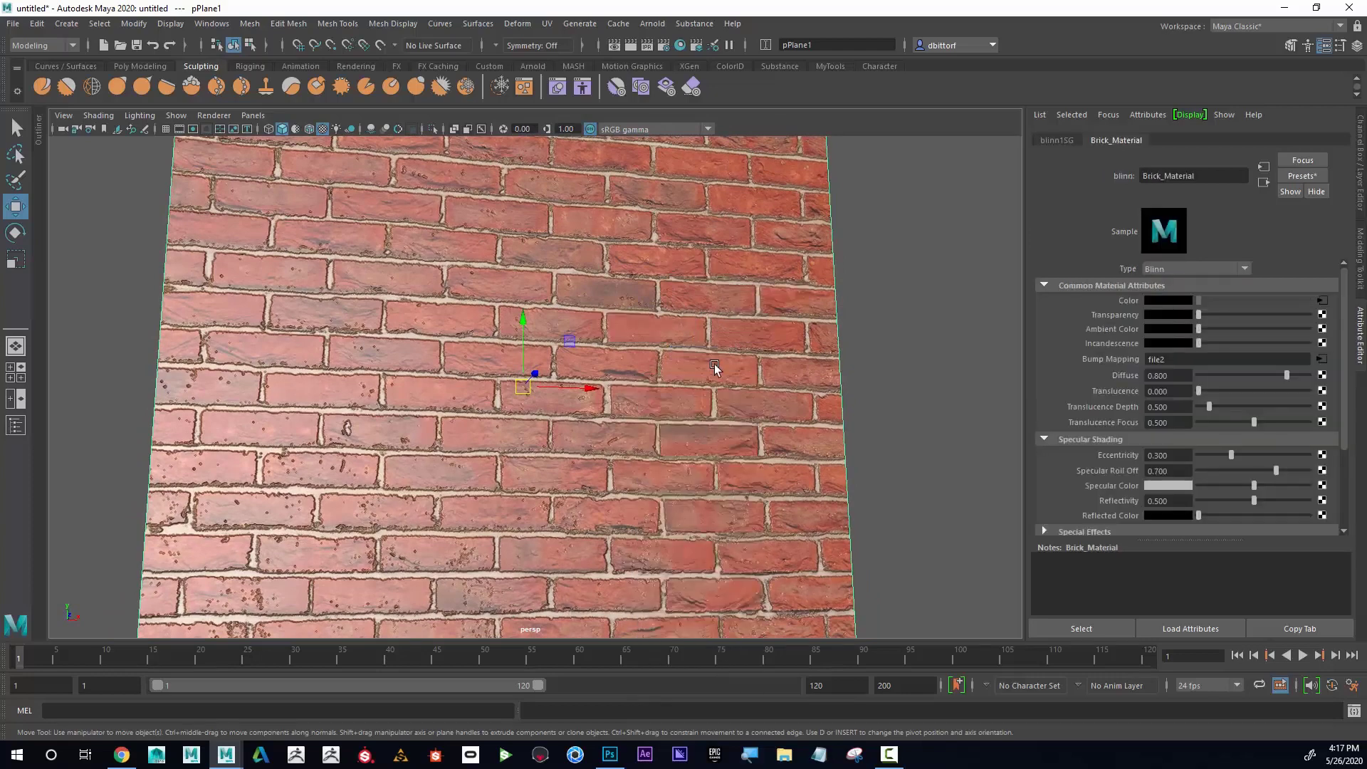
pyautogui.rightClick(1127, 301)
pyautogui.click(1145, 338)
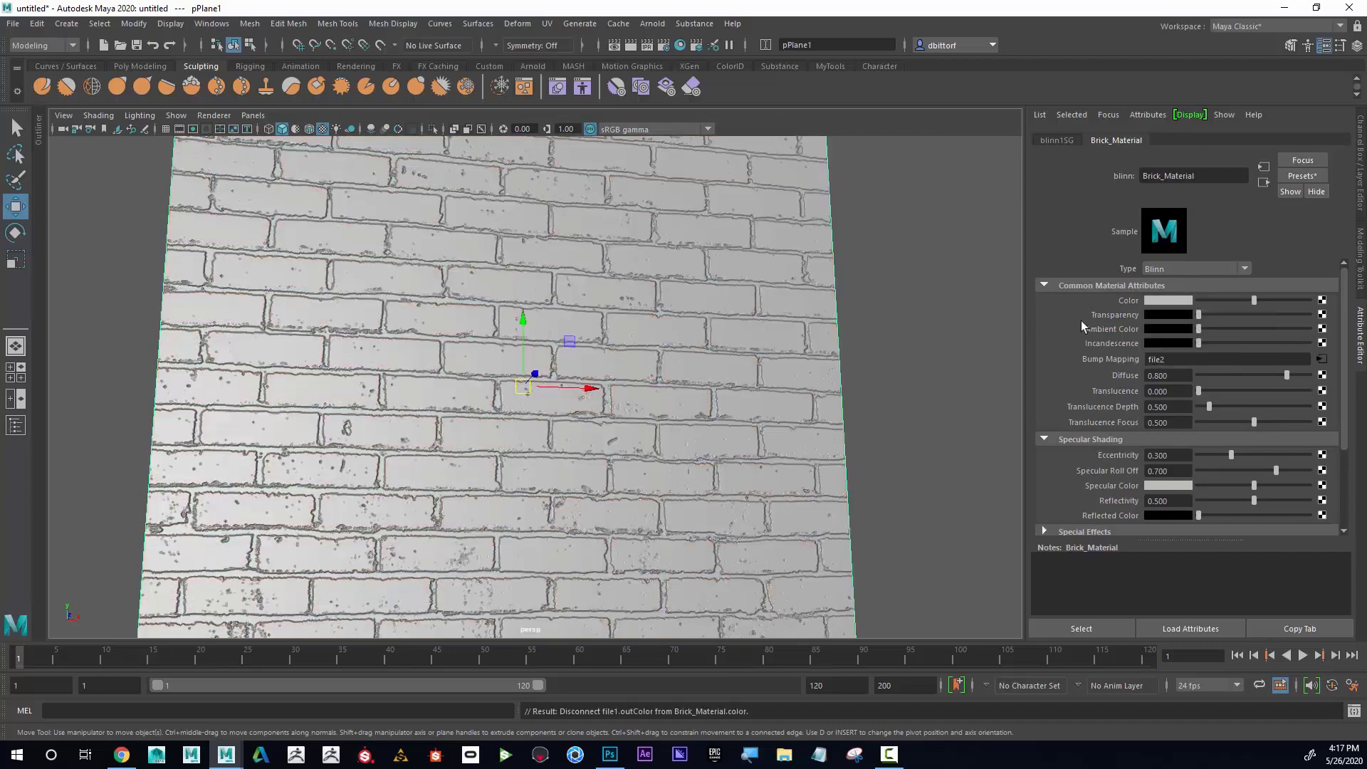
pyautogui.keyDown('alt'); pyautogui.moveTo(728, 303); pyautogui.dragTo(651, 372); pyautogui.keyUp('alt')
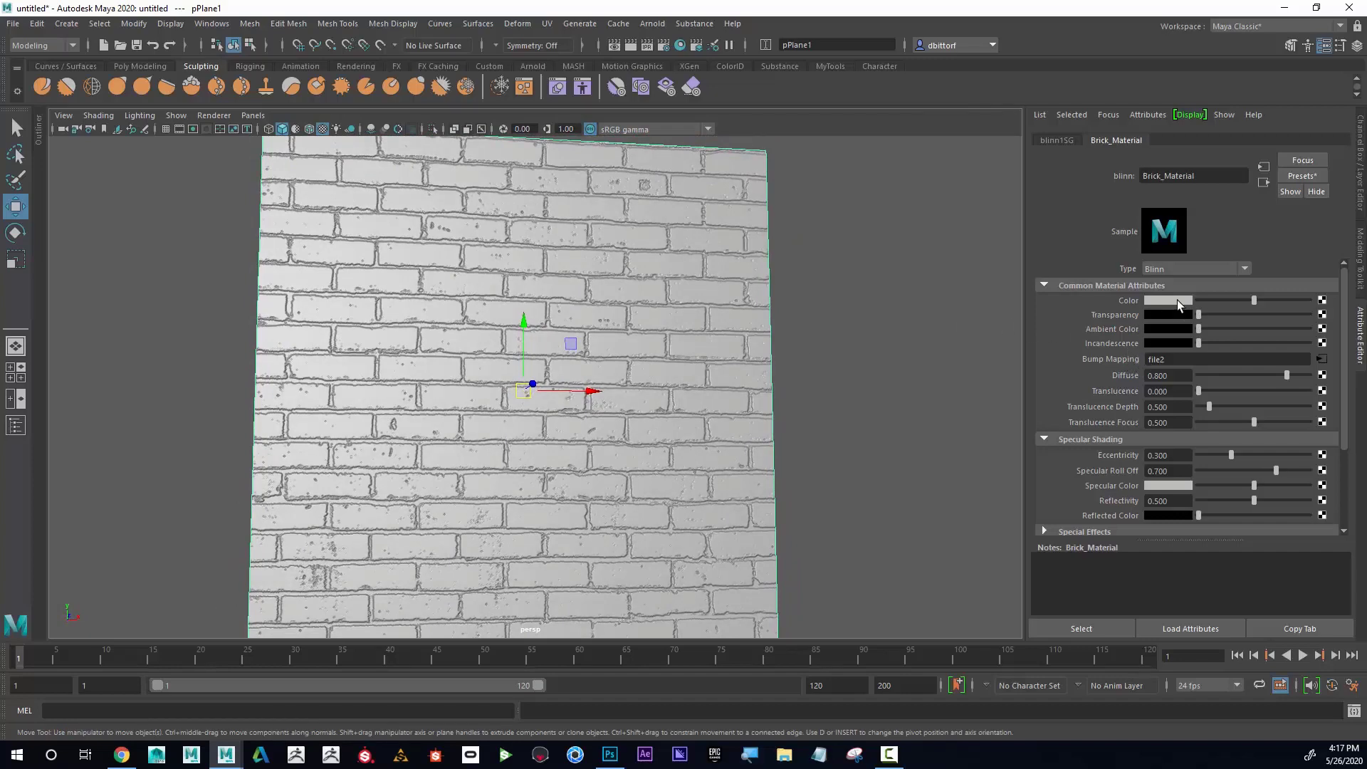
# Connect a new file3 texture loading Bricks_Color.jpg to Brick_Material's Color
pyautogui.click(1322, 301)
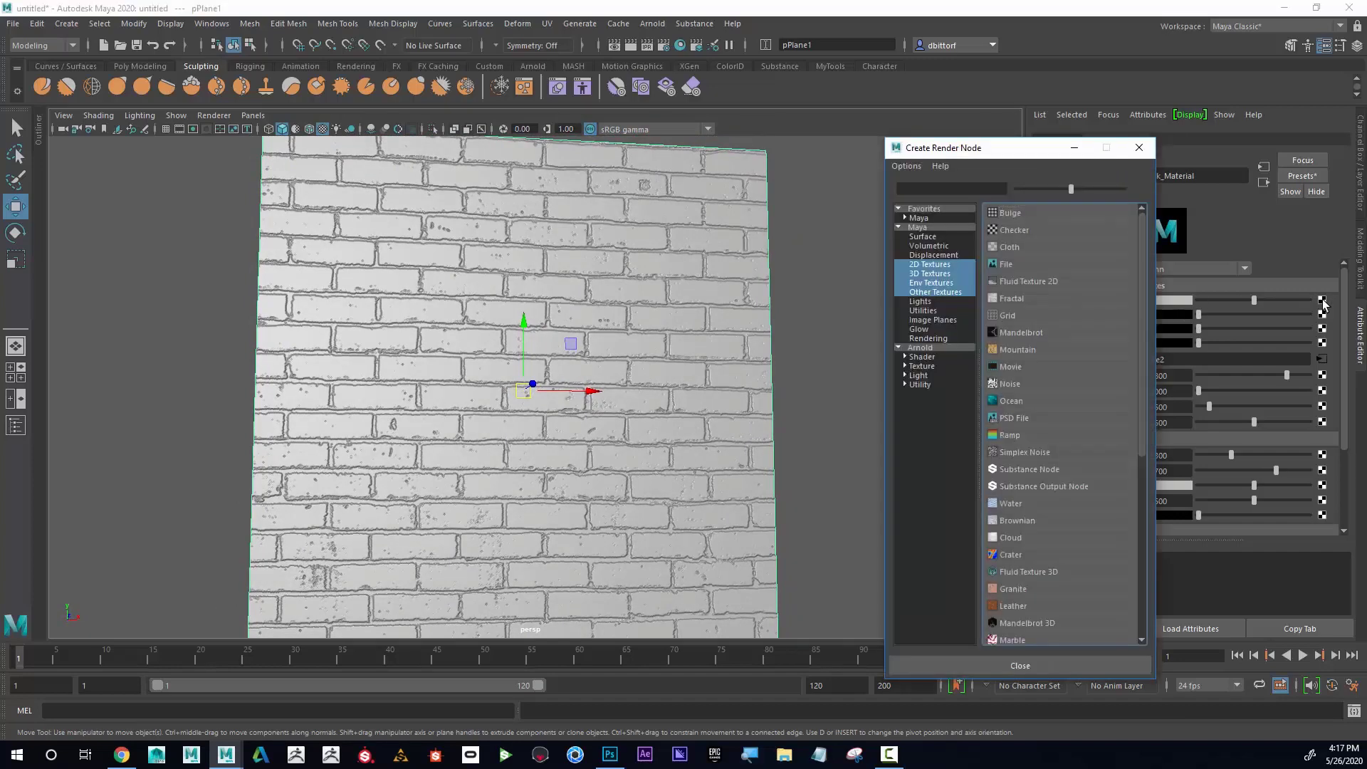
pyautogui.click(1024, 267)
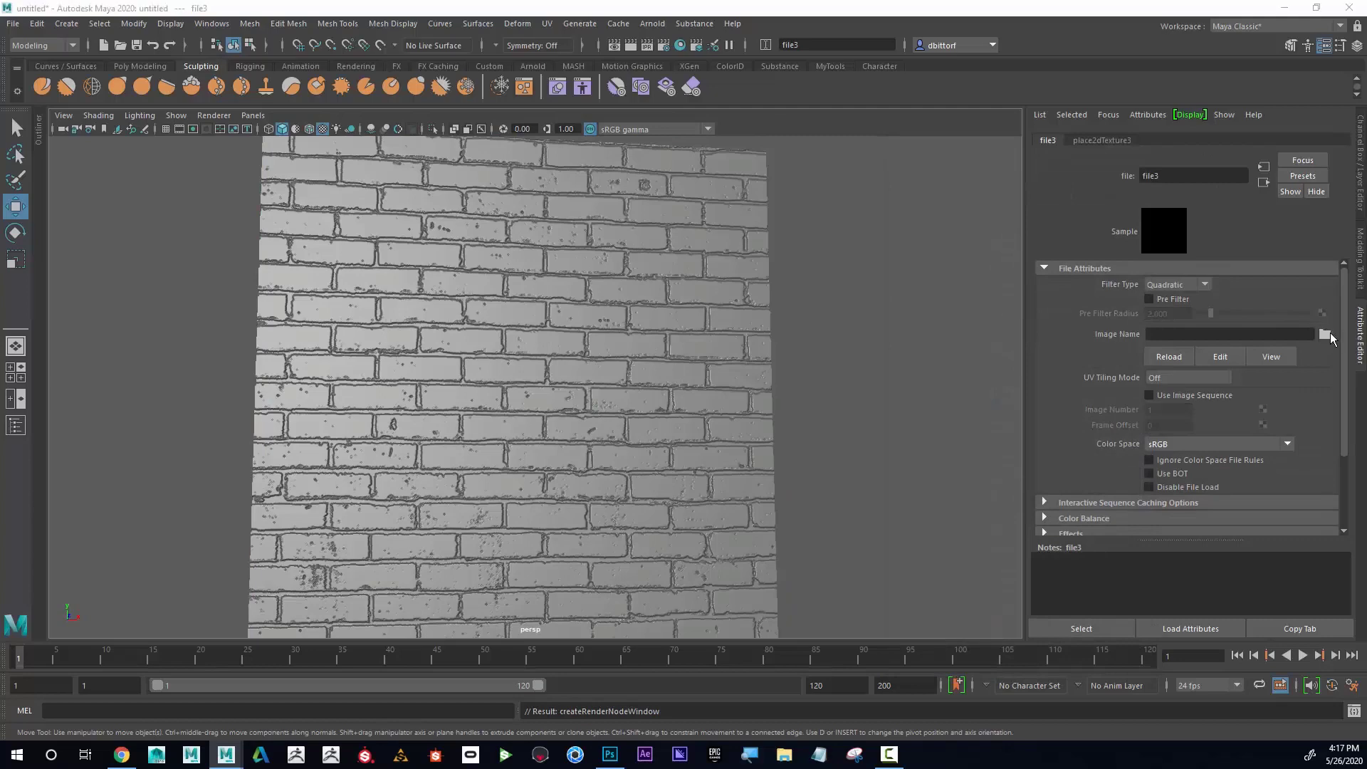
pyautogui.click(1325, 334)
pyautogui.moveTo(1036, 263); pyautogui.dragTo(678, 173)
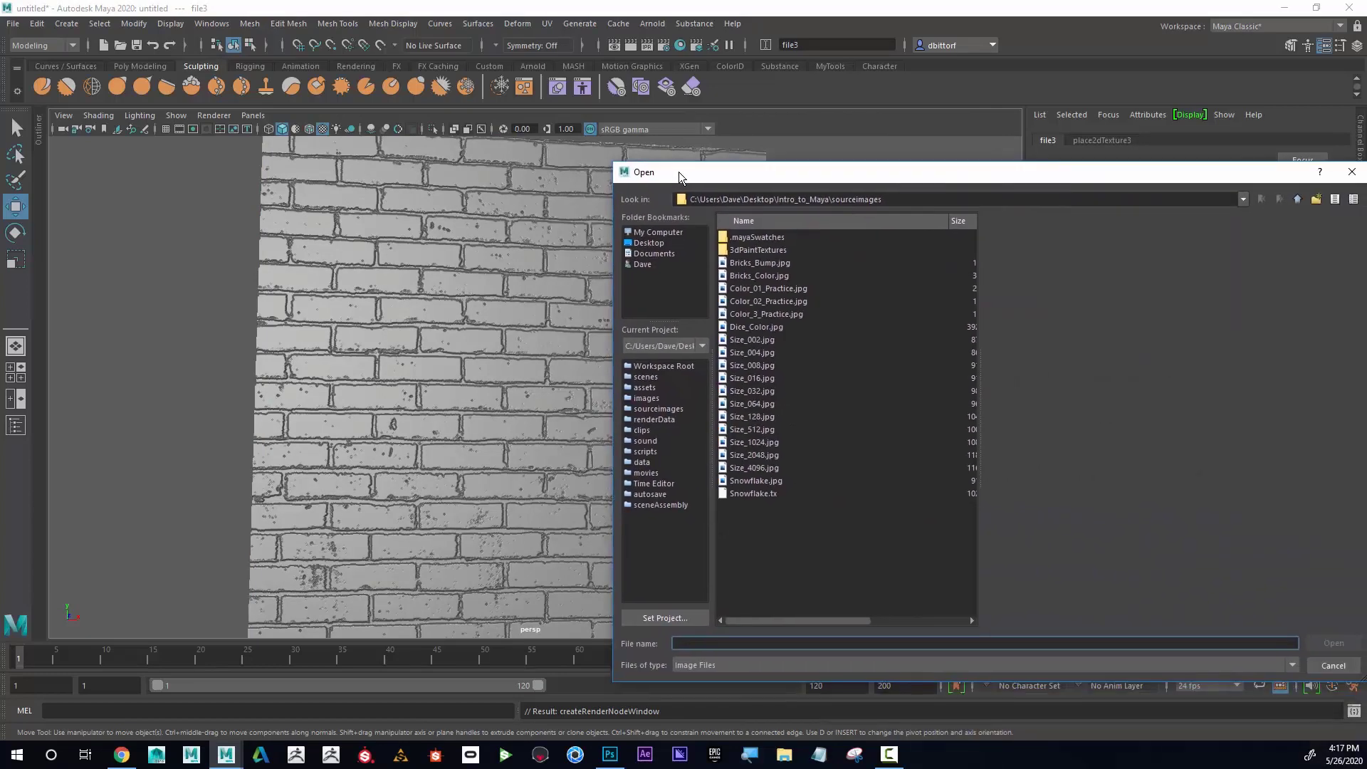
pyautogui.click(766, 276)
pyautogui.moveTo(847, 172); pyautogui.dragTo(725, 158)
pyautogui.click(1211, 629)
pyautogui.moveTo(541, 385)
pyautogui.keyDown('alt'); pyautogui.mouseDown()
pyautogui.moveTo(584, 387)
pyautogui.moveTo(529, 387)
pyautogui.moveTo(543, 382)
pyautogui.moveTo(524, 372)
pyautogui.moveTo(557, 401)
pyautogui.moveTo(549, 375)
pyautogui.moveTo(537, 381)
pyautogui.moveTo(558, 391)
pyautogui.moveTo(549, 385)
pyautogui.mouseUp(); pyautogui.keyUp('alt')
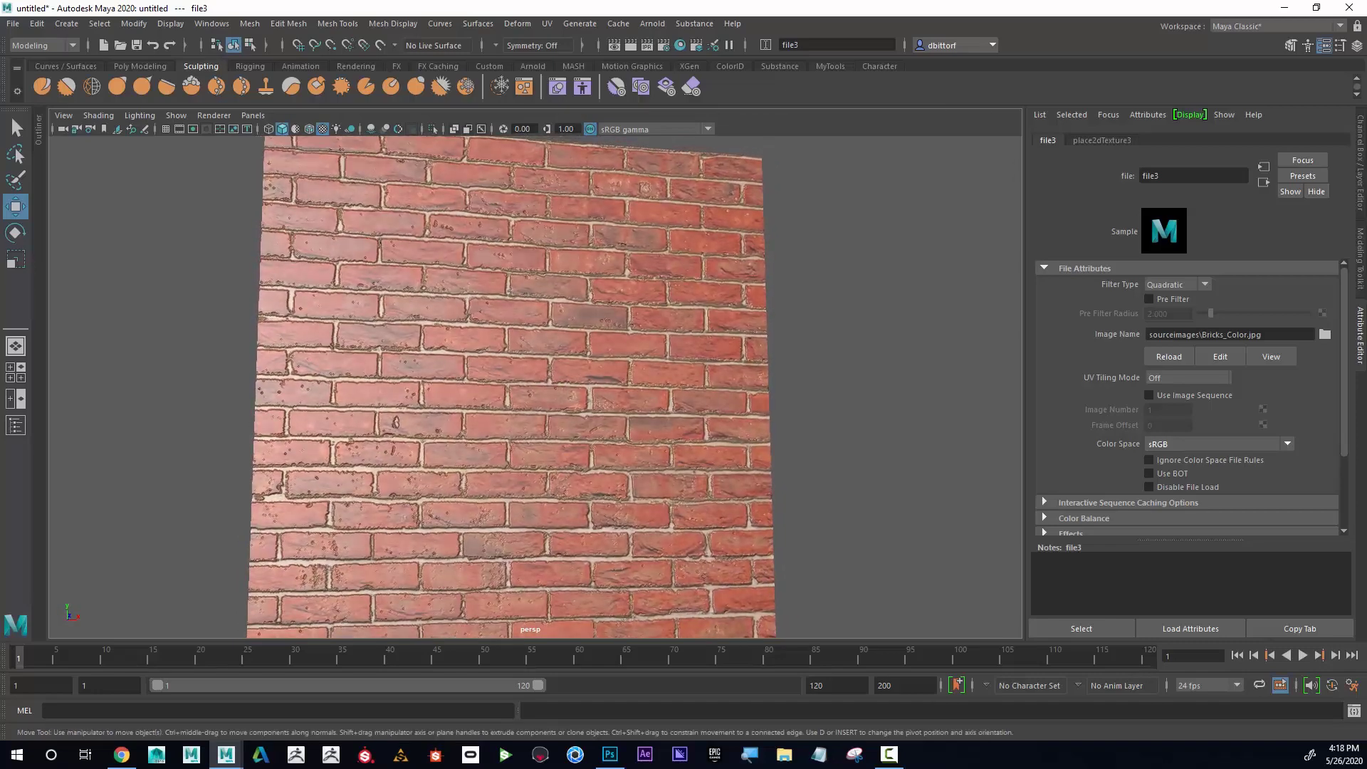